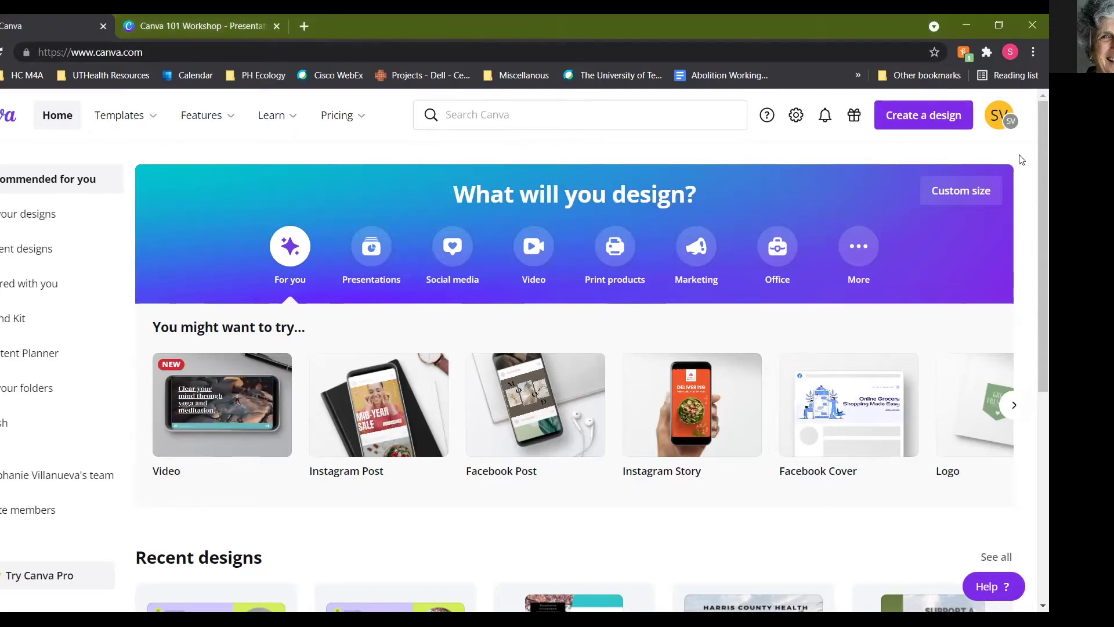
scroll(1021, 159, "down", 1)
scroll(1021, 159, "up", 1)
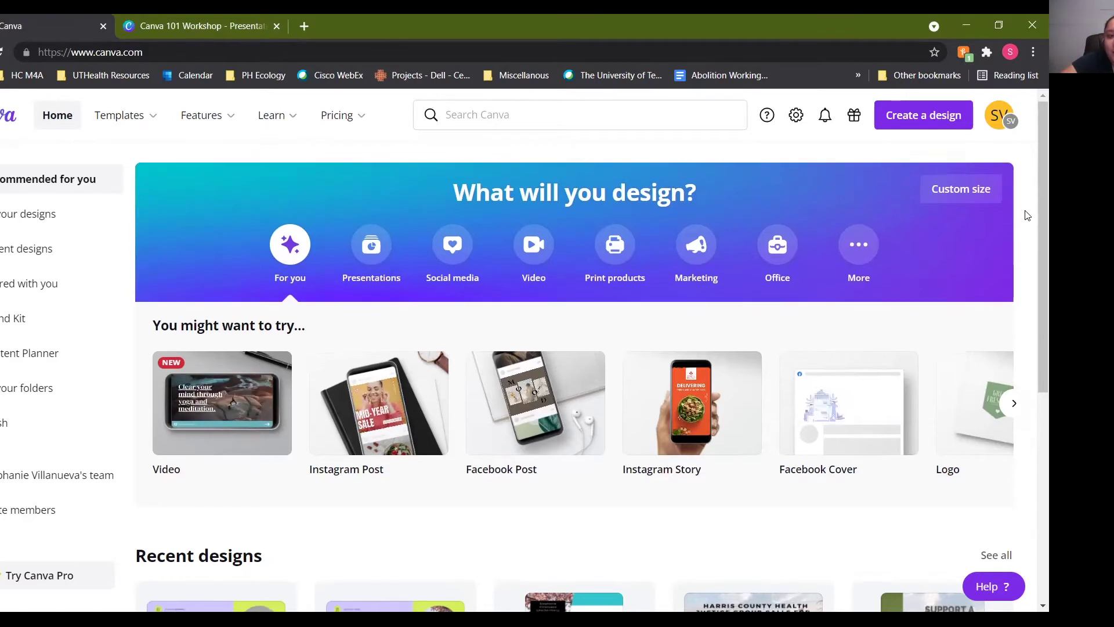
scroll(1027, 215, "down", 1)
scroll(1027, 216, "up", 1)
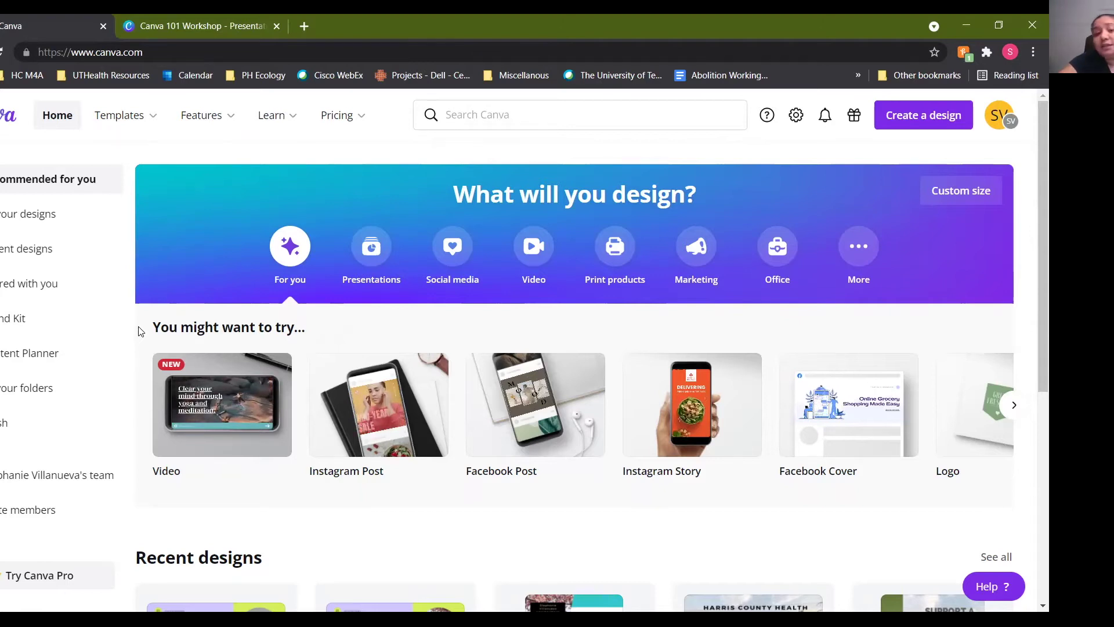
Step: Create a blank Instagram Post design from the Instagram group of the social media templates
left_click(459, 248)
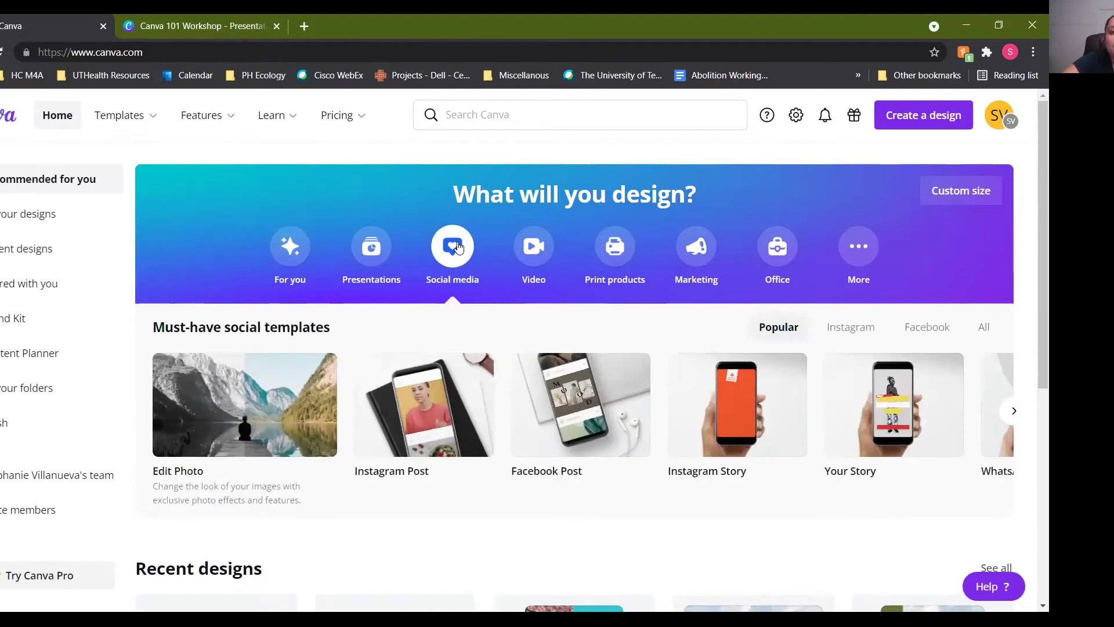
left_click(1014, 411)
left_click(1014, 406)
left_click(1014, 406)
left_click(1013, 405)
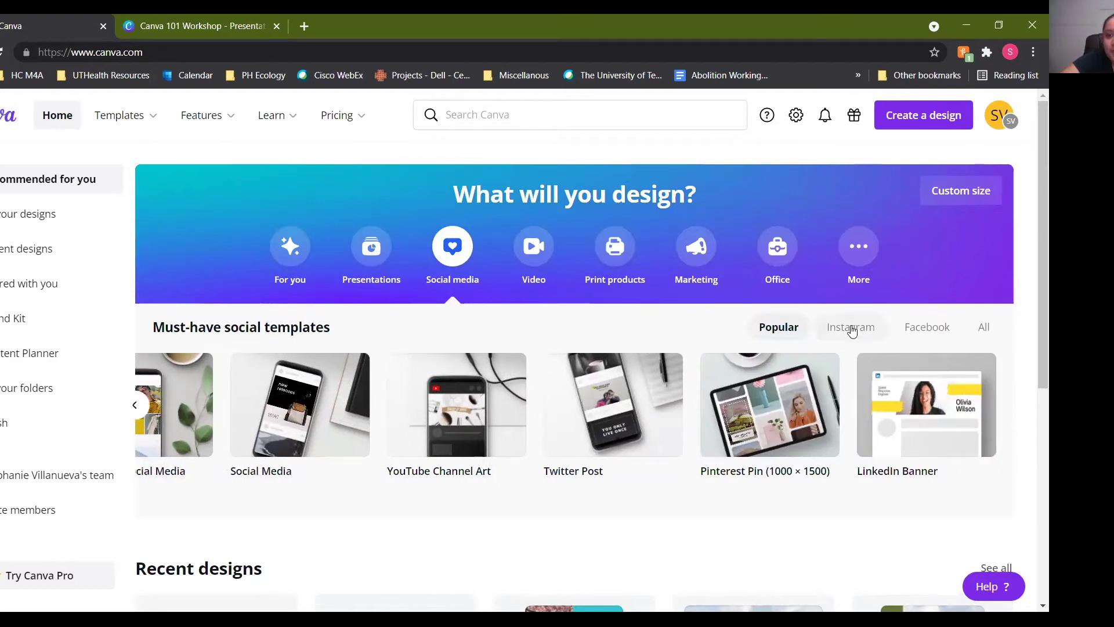
left_click(851, 327)
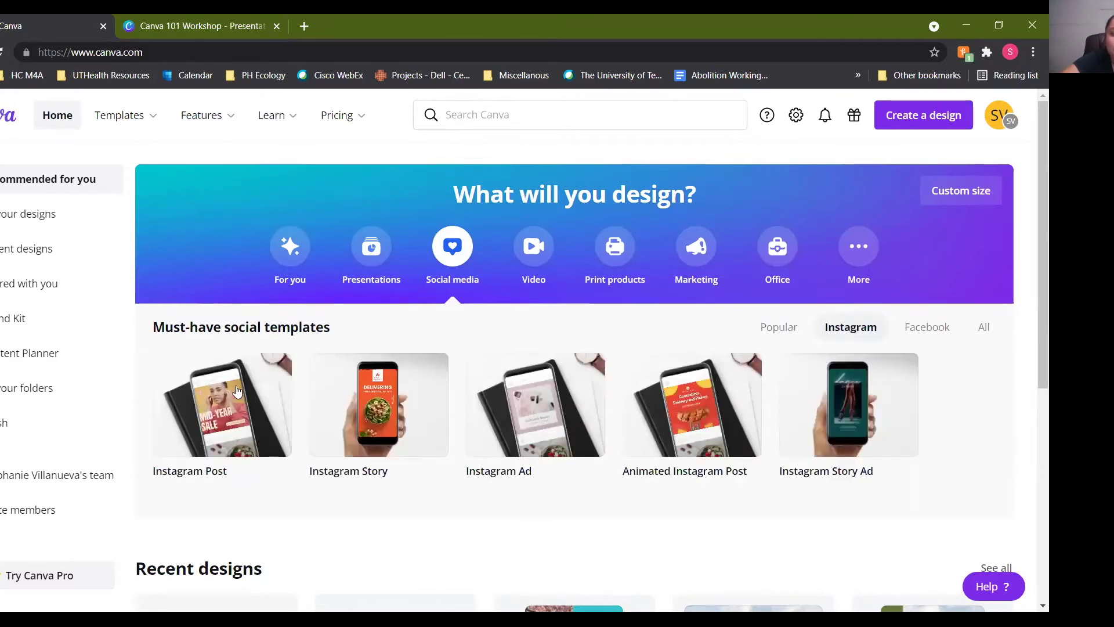
mouse_move(225, 433)
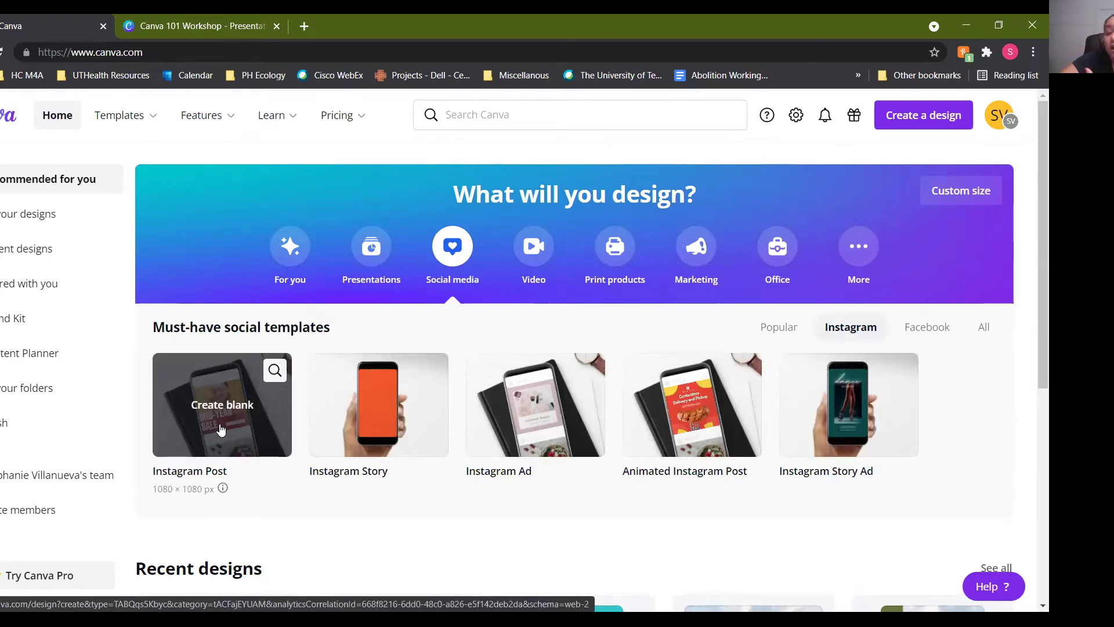
left_click(221, 428)
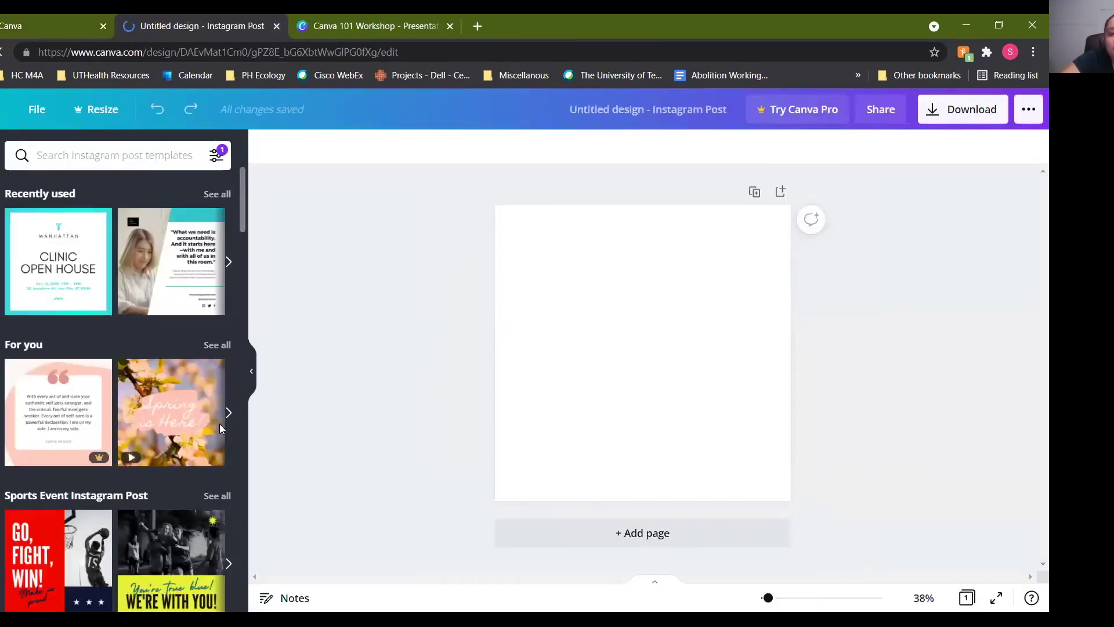
Step: Name the design "Harris County Medicare for All Resolution General Meeting"
left_click(627, 110)
key("BackSpace")
type("Harris County Medica")
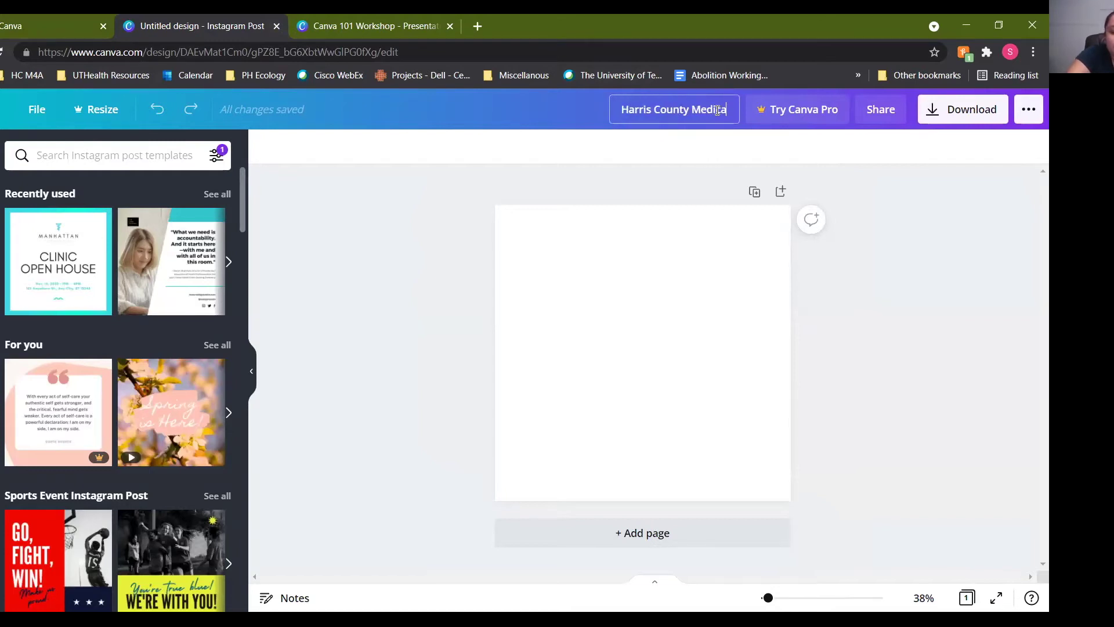
type("re for All Resolution ")
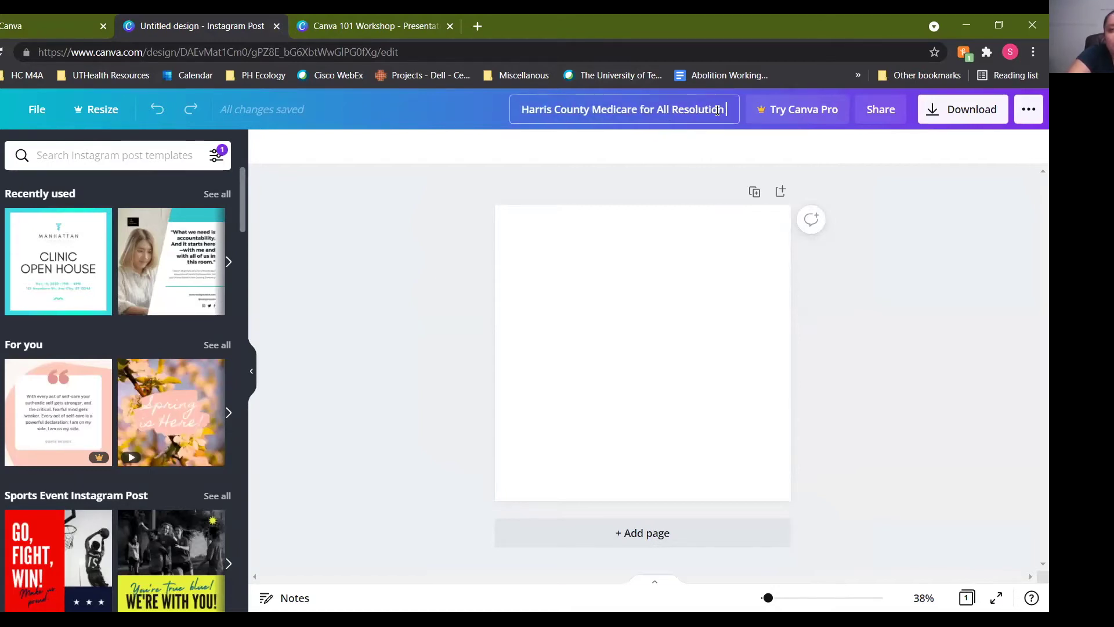
type("General Meeting")
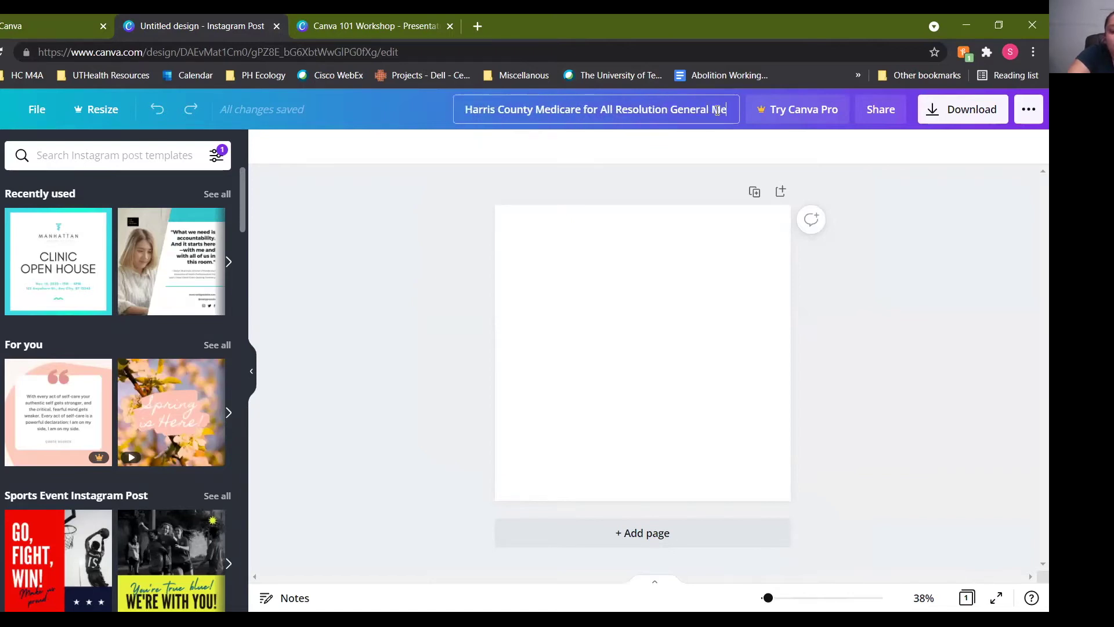
left_click(850, 281)
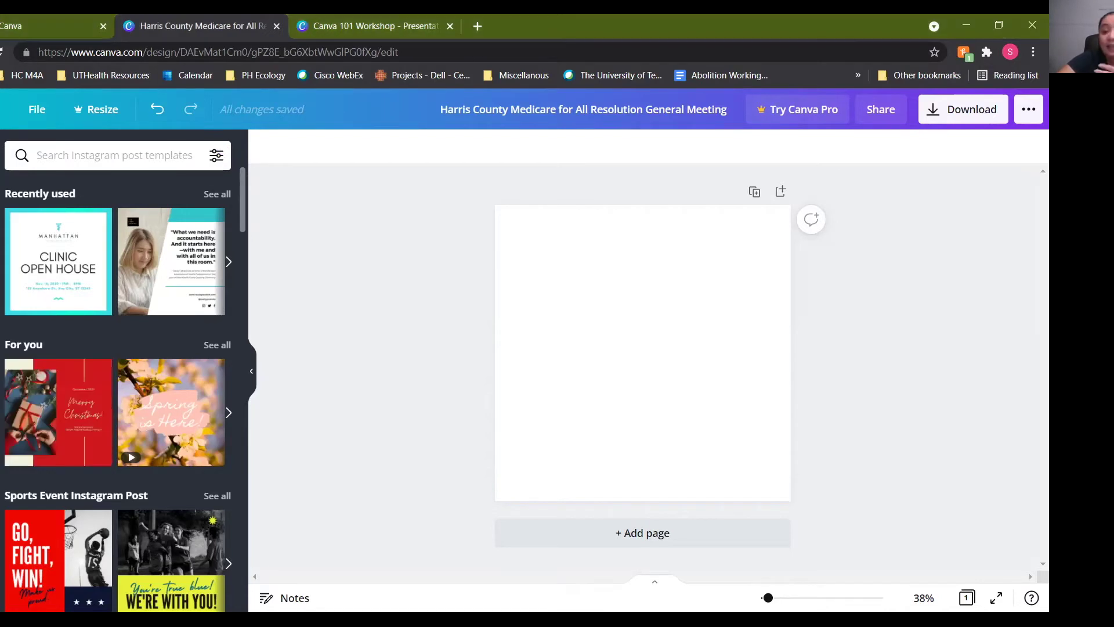
Step: Browse the Instagram post template categories and check which templates are free or Pro
left_click(611, 305)
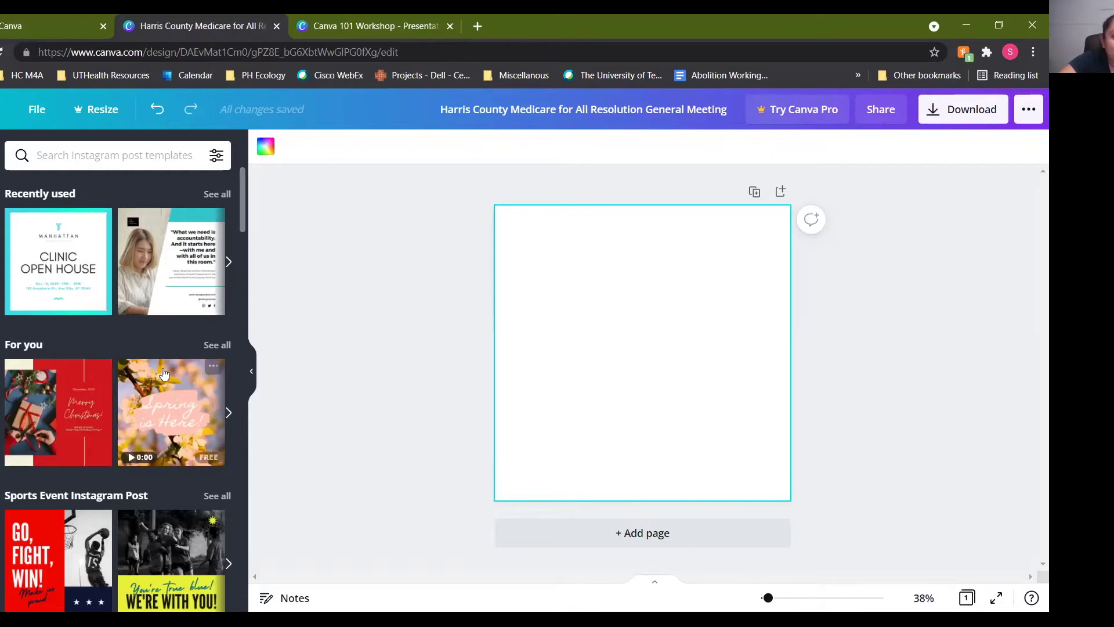
scroll(162, 371, "down", 5)
scroll(163, 372, "down", 15)
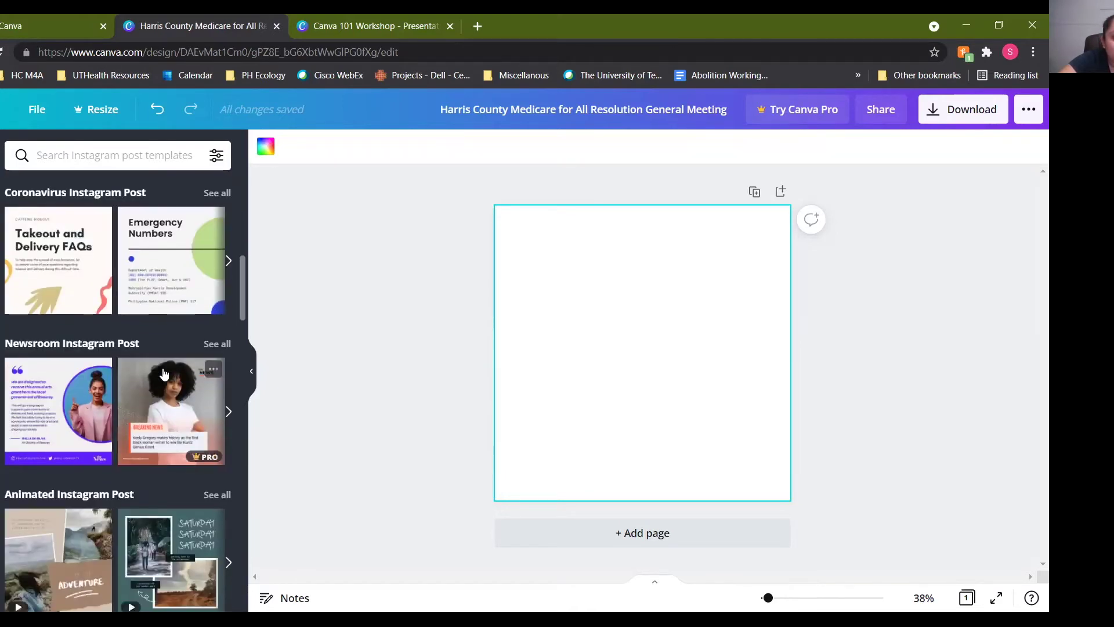
scroll(163, 373, "down", 2)
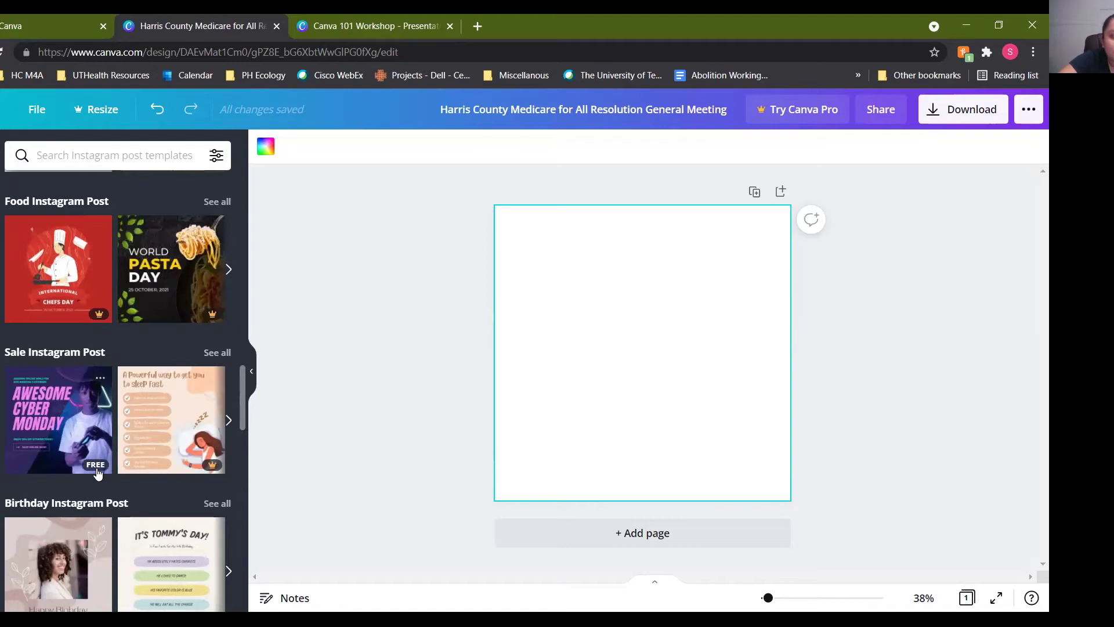
scroll(99, 471, "down", 2)
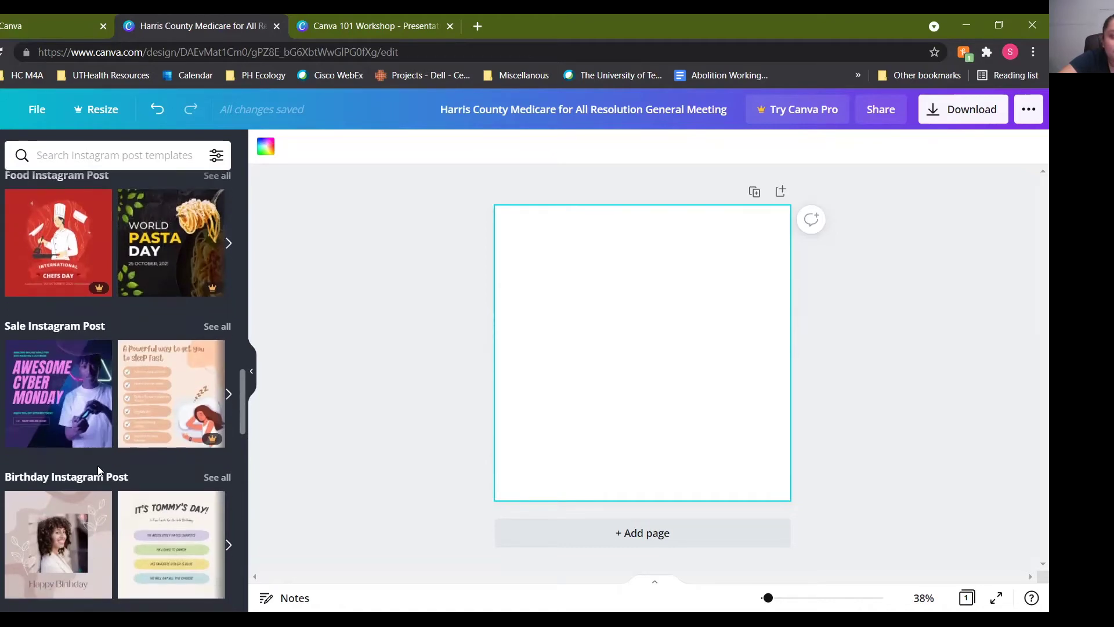
scroll(139, 429, "up", 4)
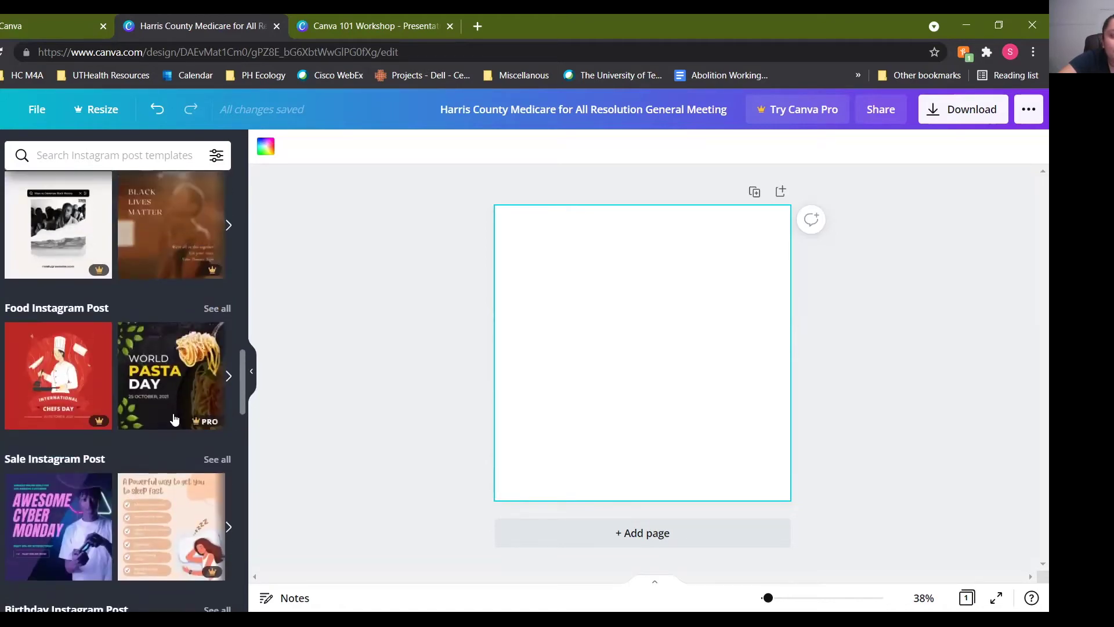
scroll(172, 400, "up", 4)
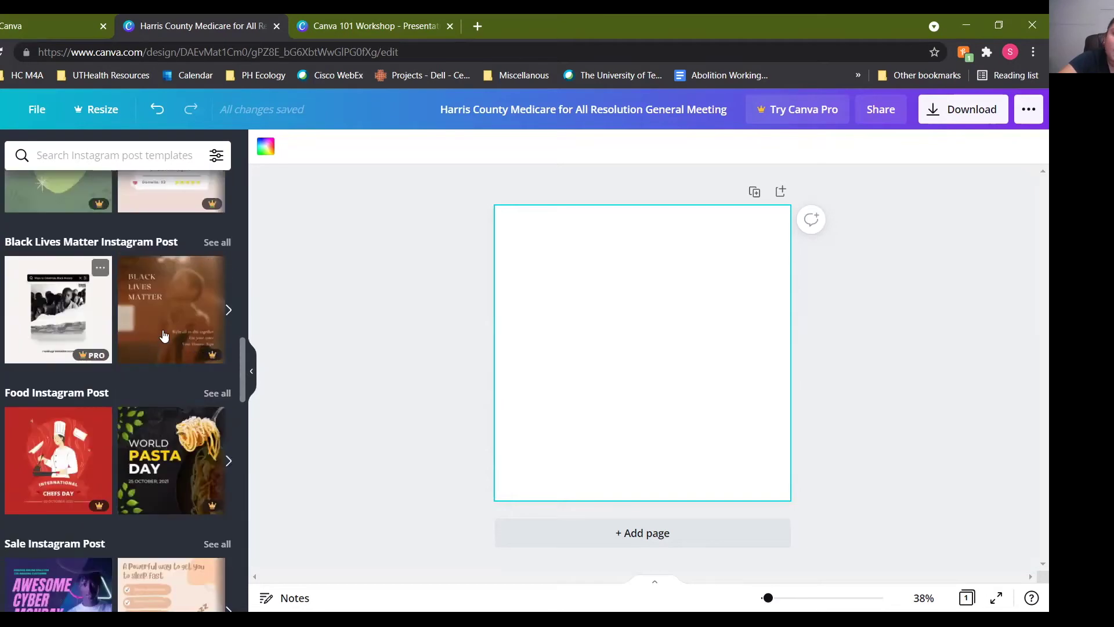
scroll(129, 182, "up", 5)
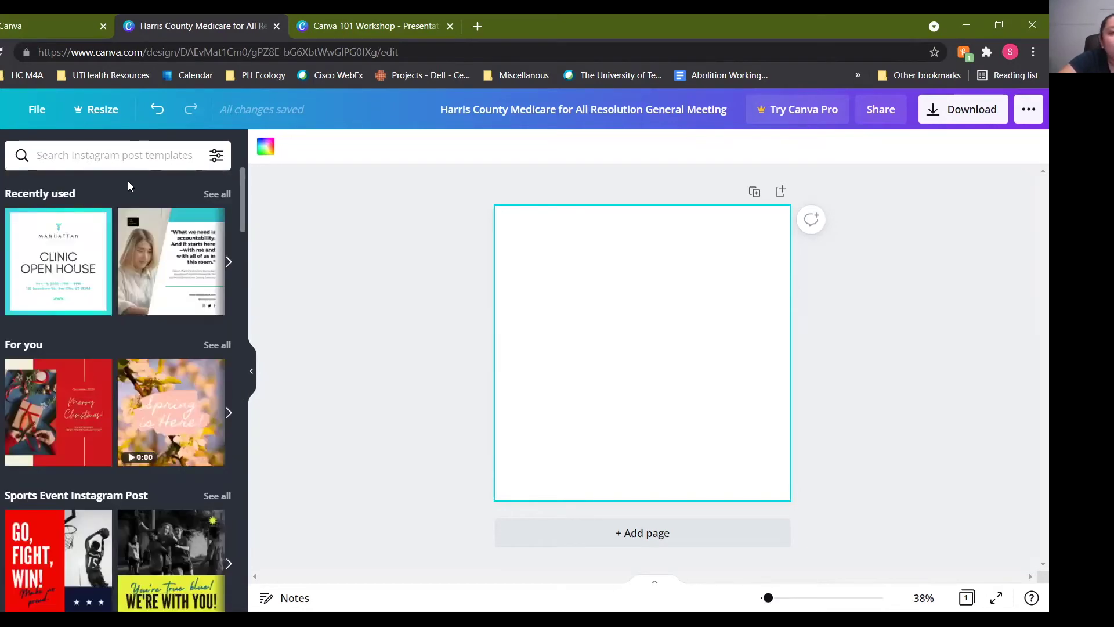
Step: Search the templates for "health" and apply the turquoise-framed "Clinic Open House" template to the blank page
left_click(111, 159)
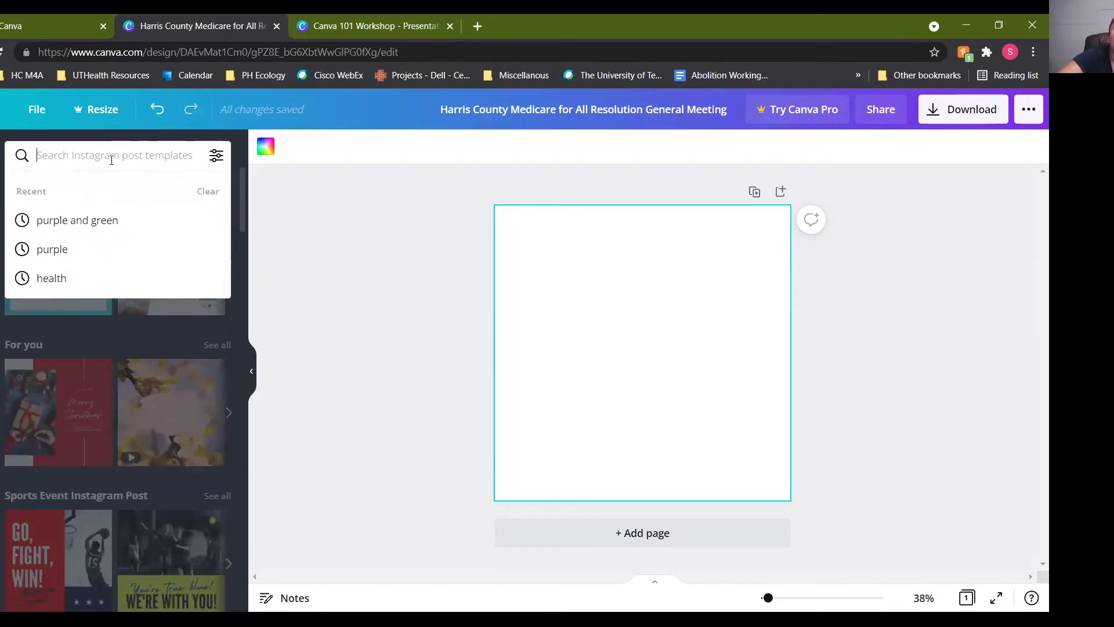
left_click(97, 281)
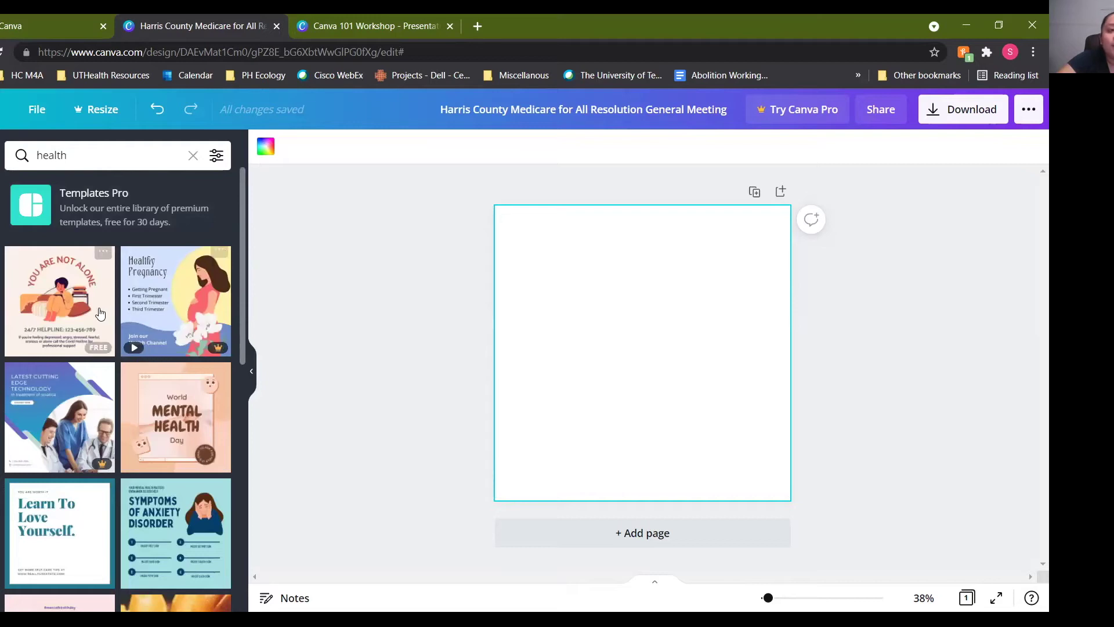
scroll(210, 404, "down", 2)
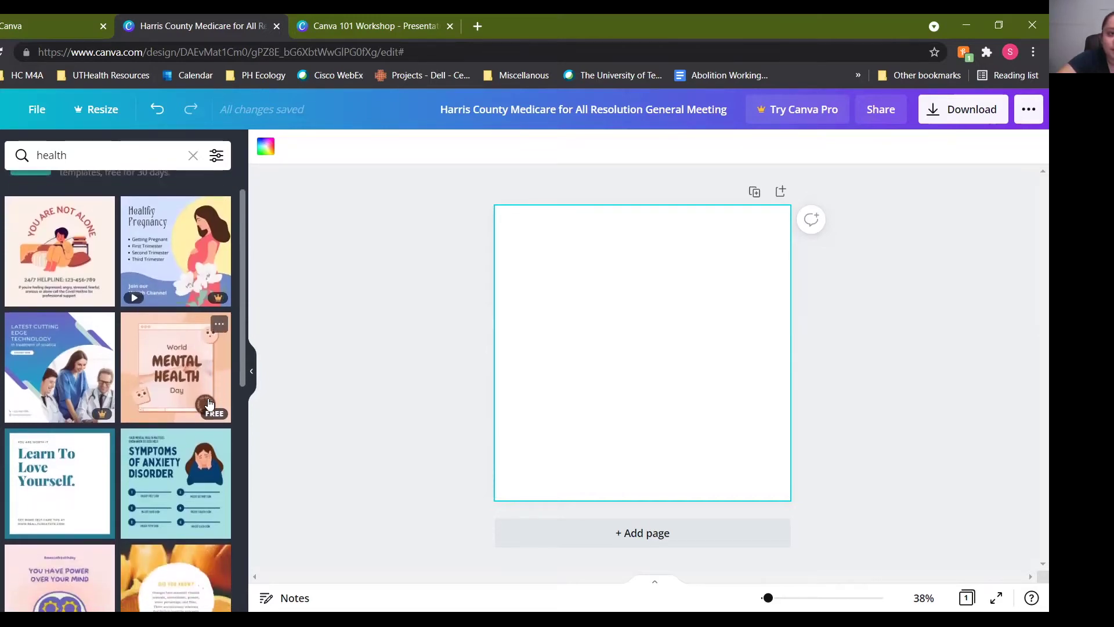
scroll(210, 404, "down", 4)
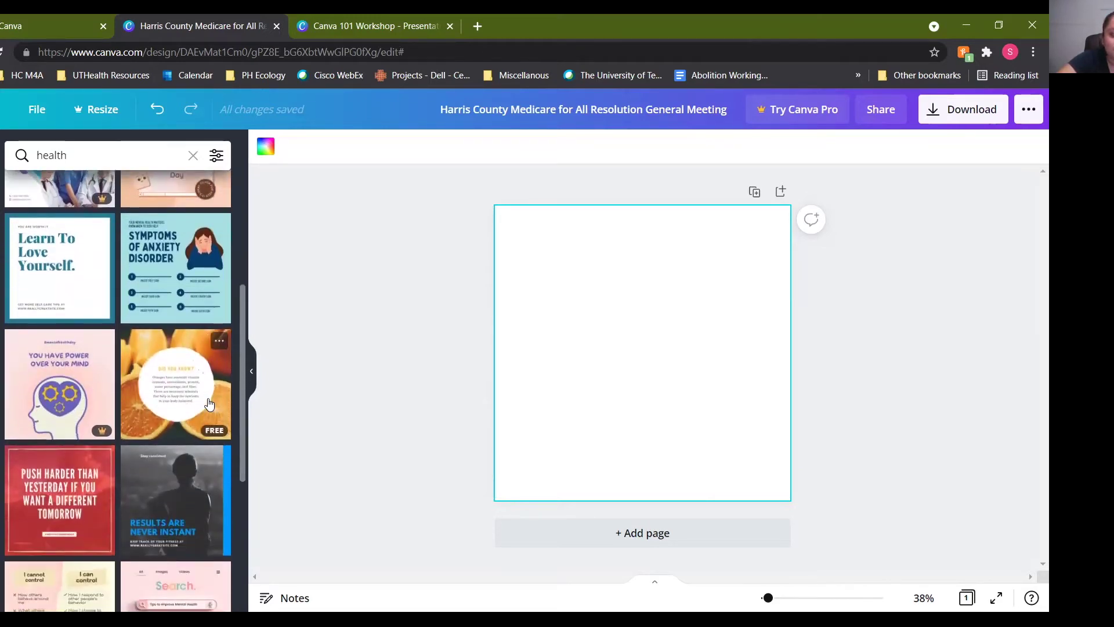
scroll(210, 404, "down", 7)
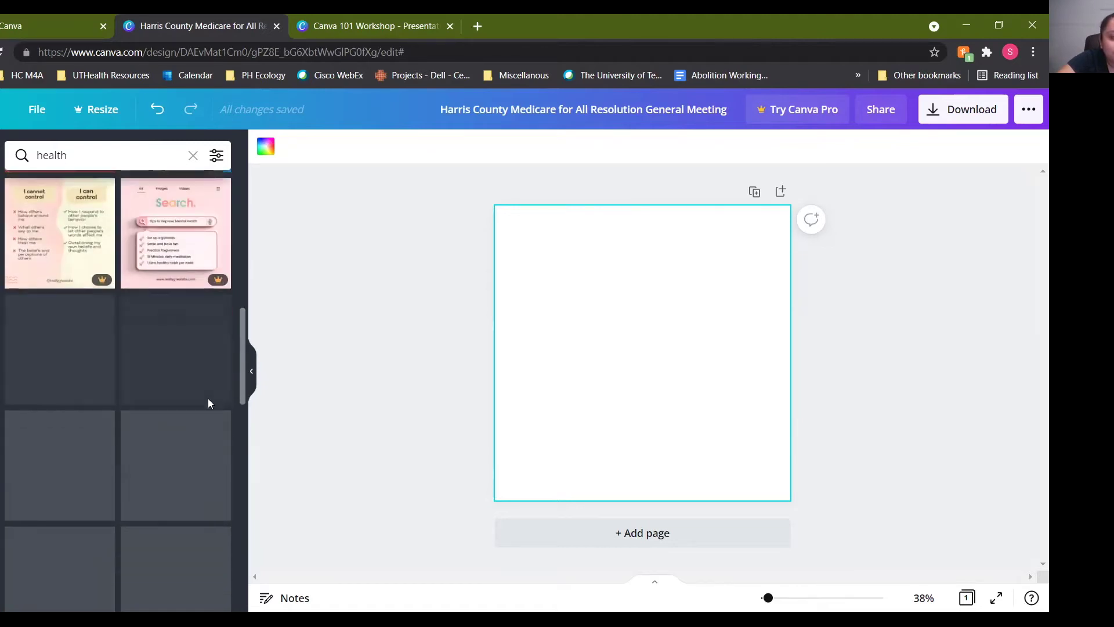
scroll(210, 403, "down", 2)
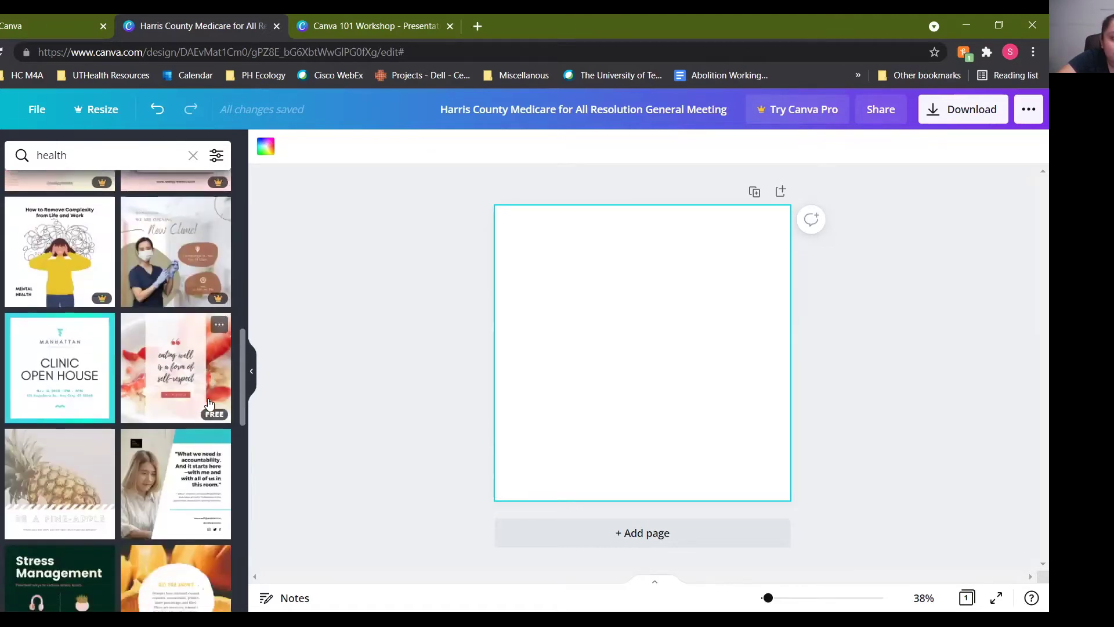
left_click(57, 378)
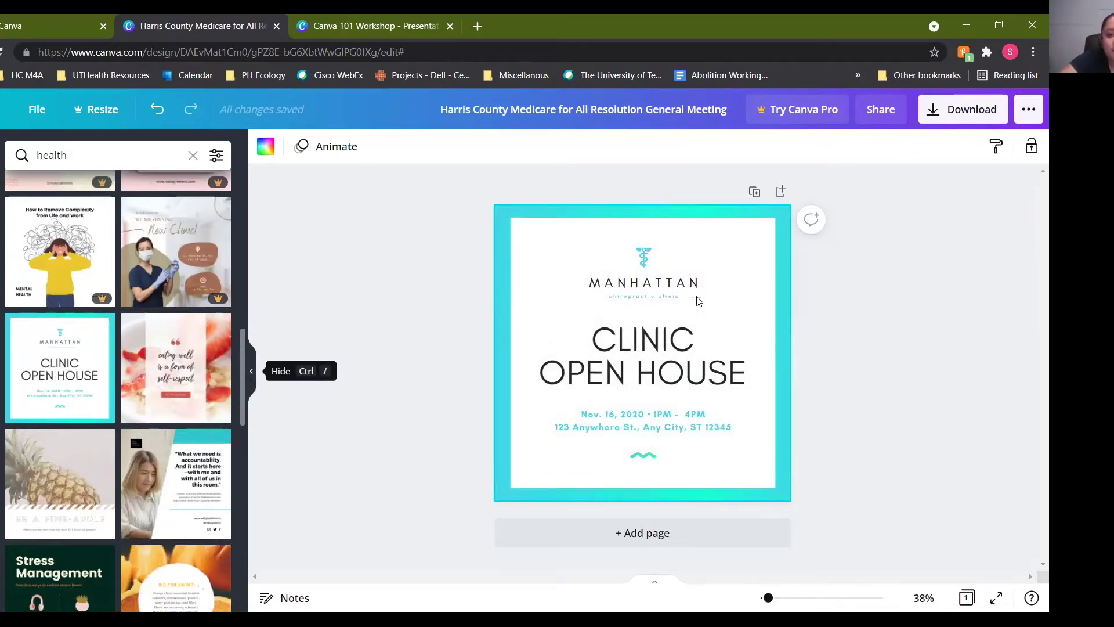
double_click(658, 348)
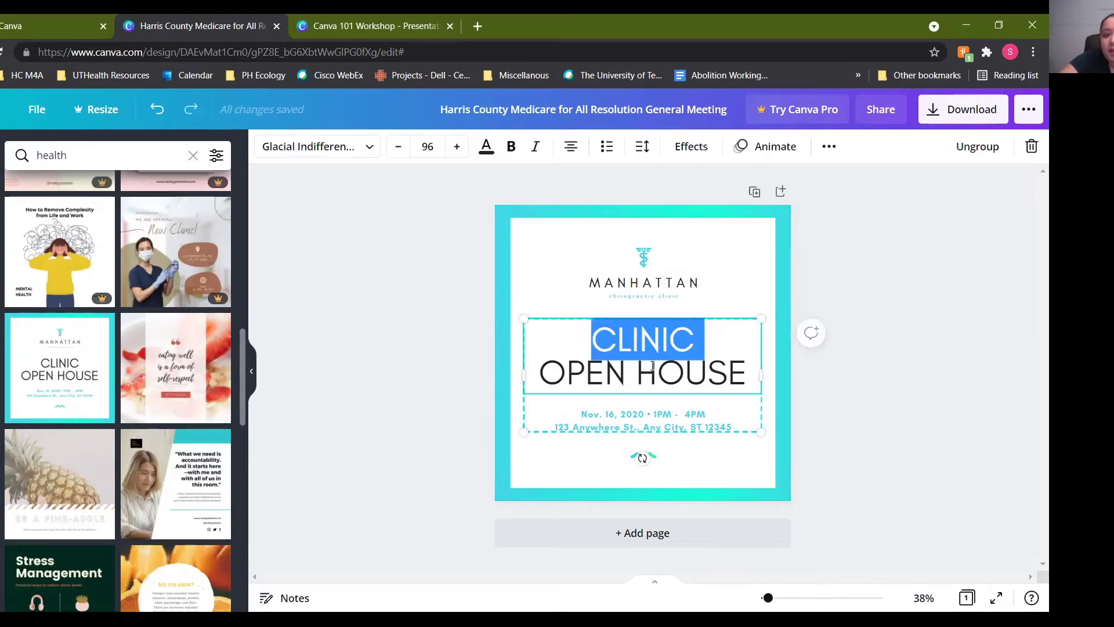
left_click(631, 427)
left_click(609, 418)
left_click(613, 415)
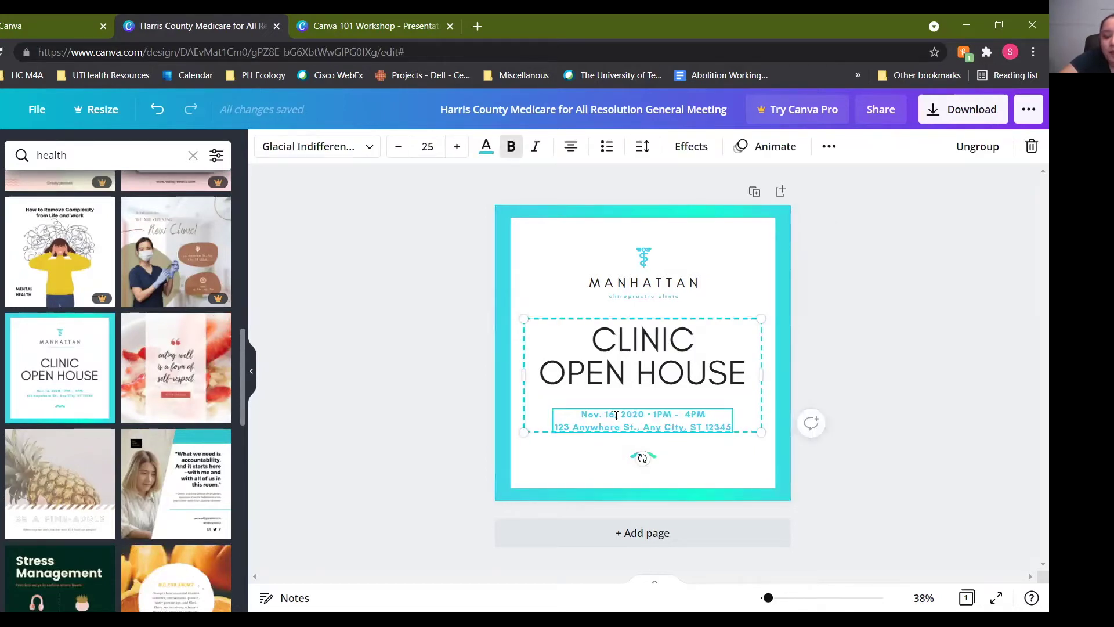
right_click(466, 408)
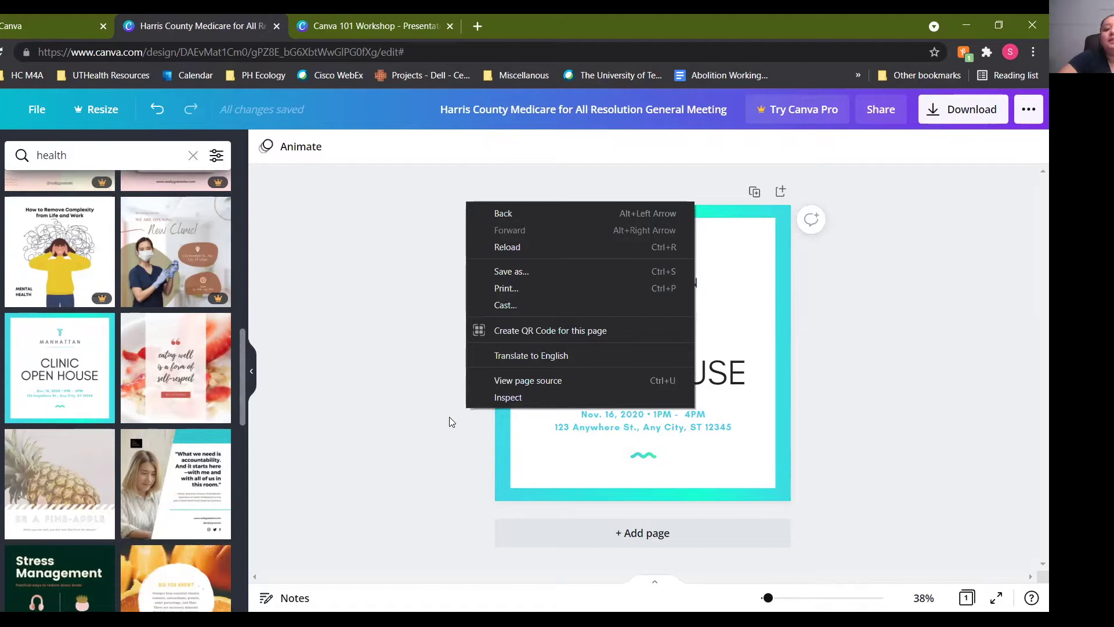
left_click(449, 416)
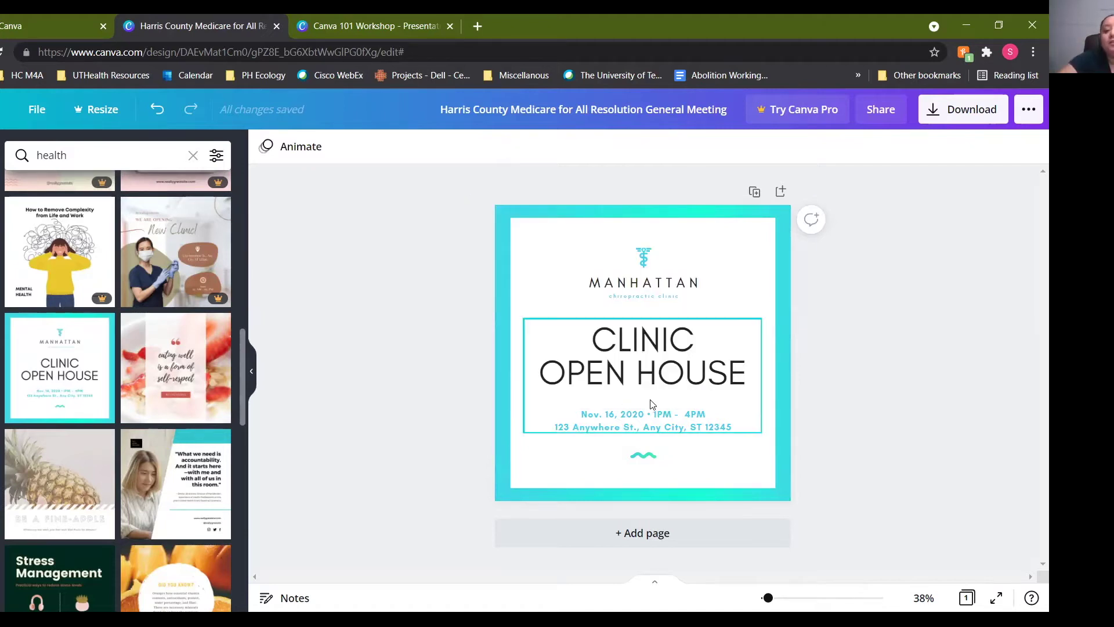
Step: Change the event date below the heading to Nov. 15, 2021 and the time to 6PM - 7PM
double_click(611, 417)
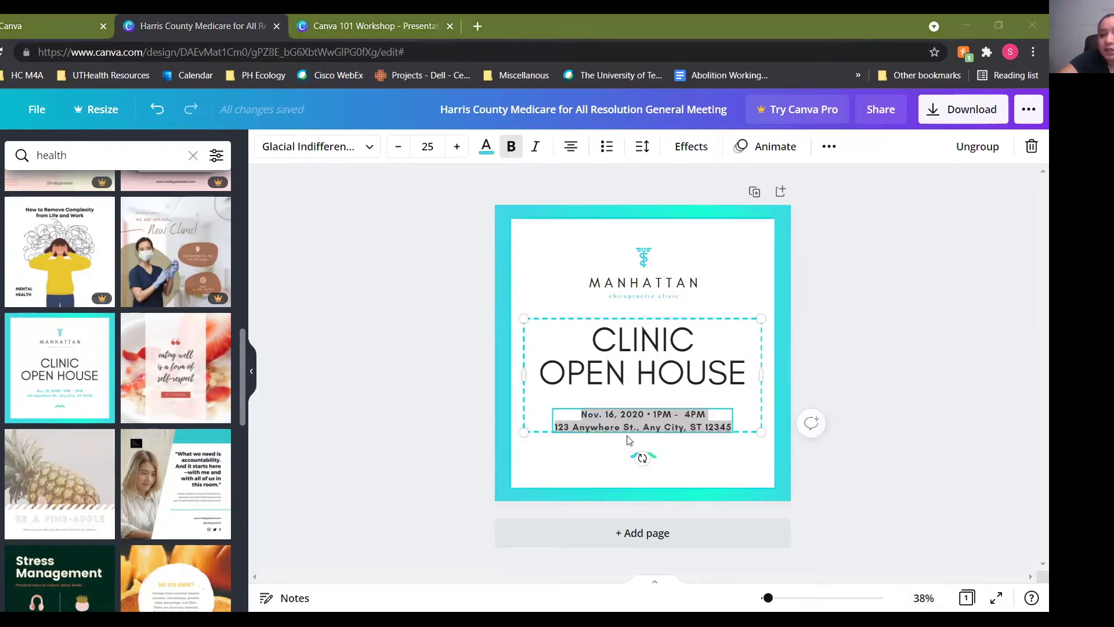
left_click(613, 416)
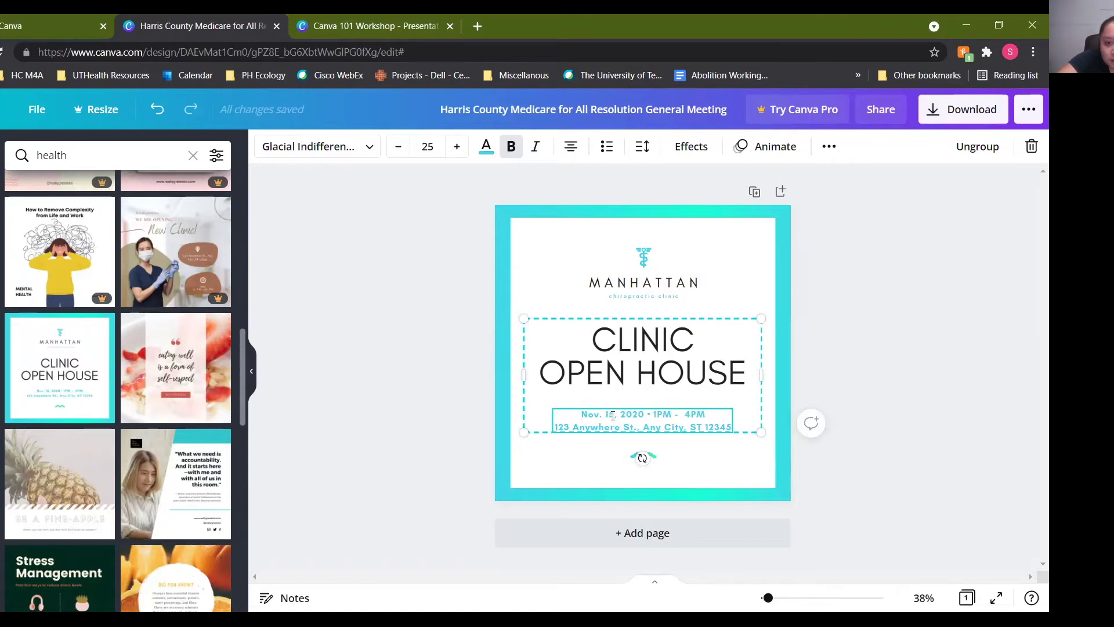
key("BackSpace")
type("1")
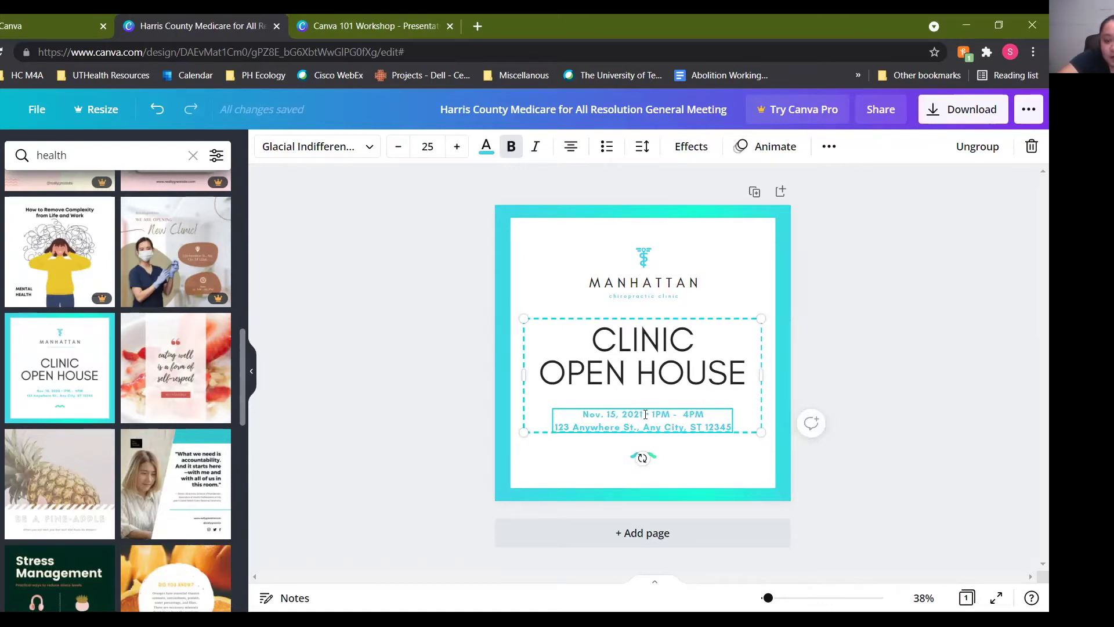
key("BackSpace")
type("6")
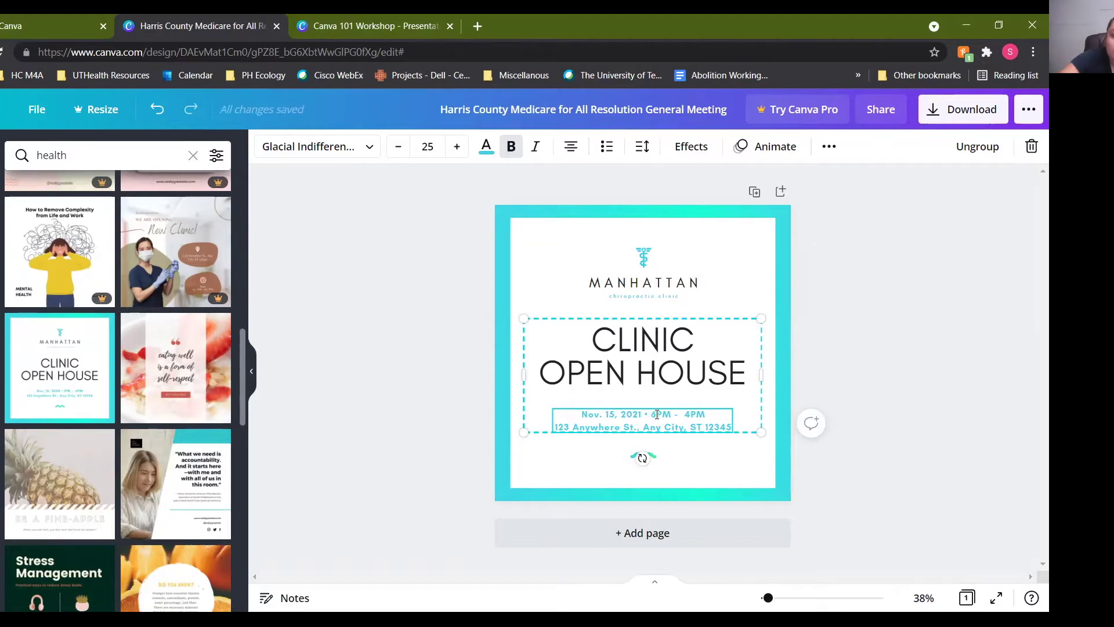
key("BackSpace")
type("7")
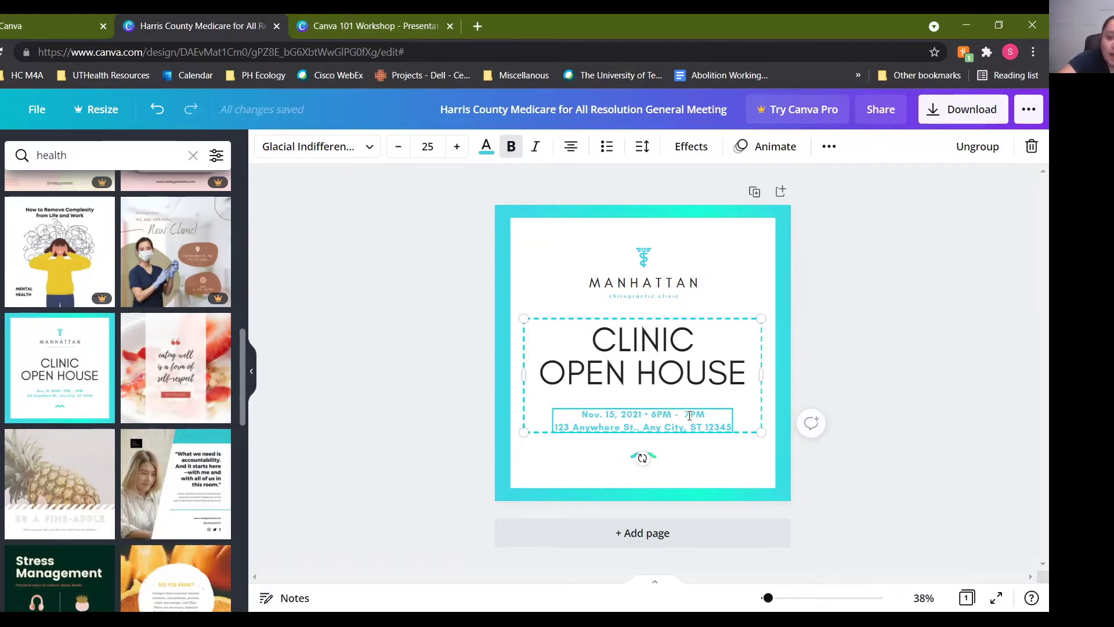
Step: Replace the address line under the date with "Virtual (Zoom)"
triple_click(675, 427)
key("BackSpace")
type("Virtual (Zoom)")
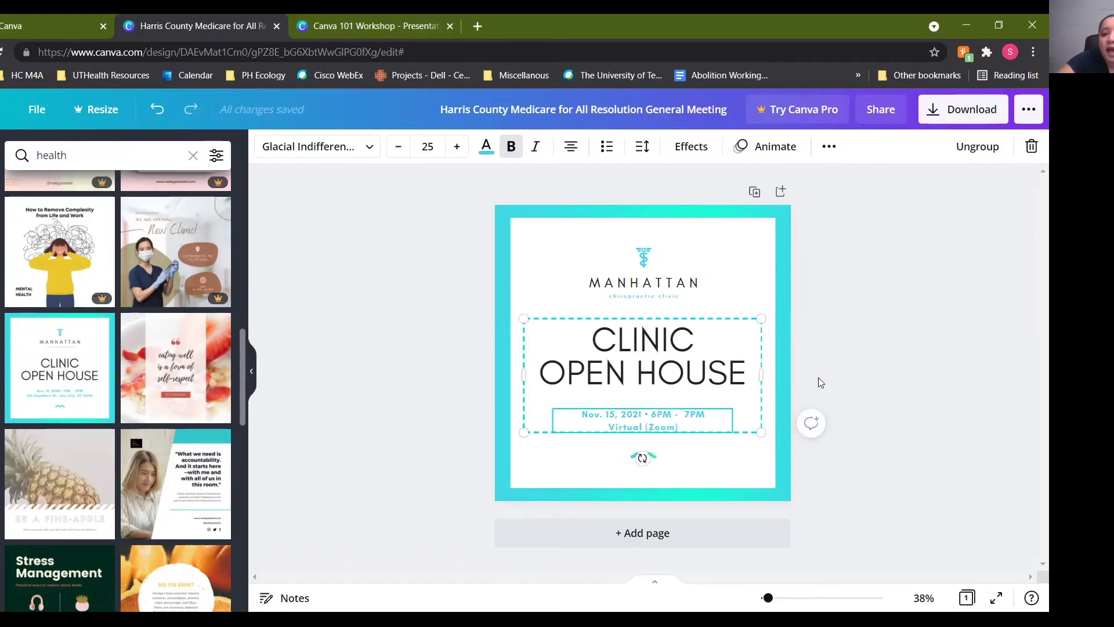
Step: Replace the "CLINIC OPEN HOUSE" heading with "GENERAL MEETING"
left_click(818, 382)
double_click(667, 346)
left_click(667, 355)
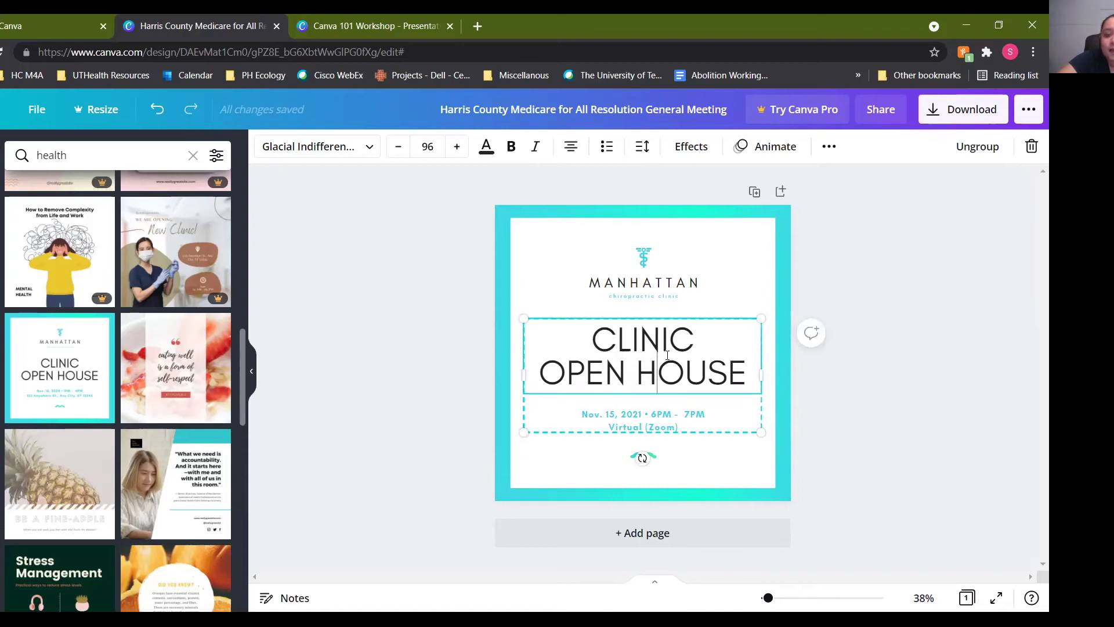
left_click(590, 340, "shift")
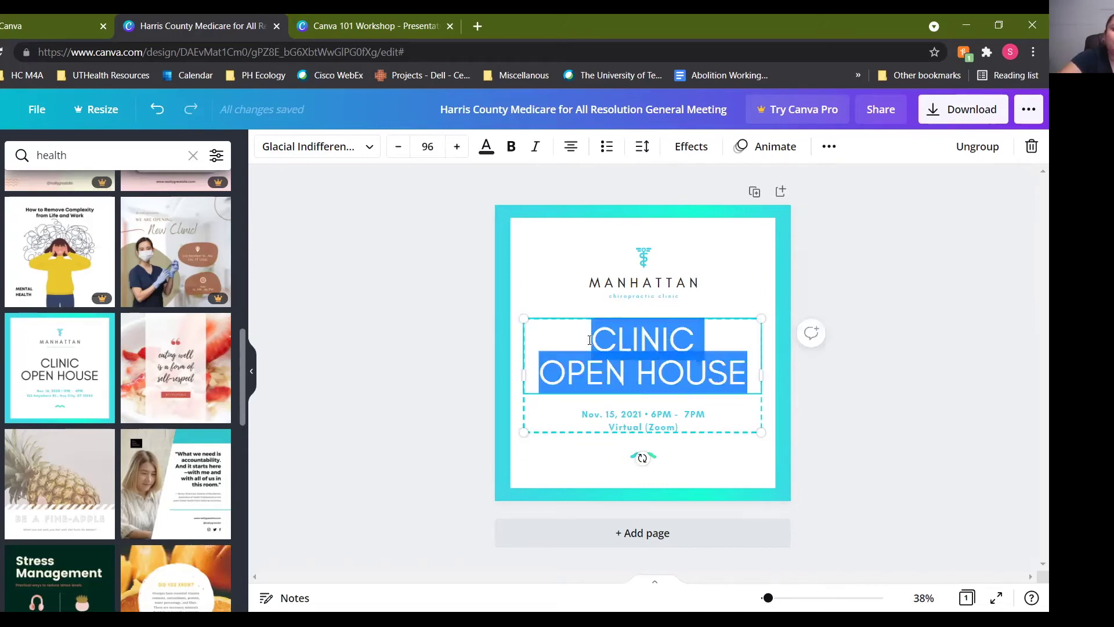
type("GENERAL ME")
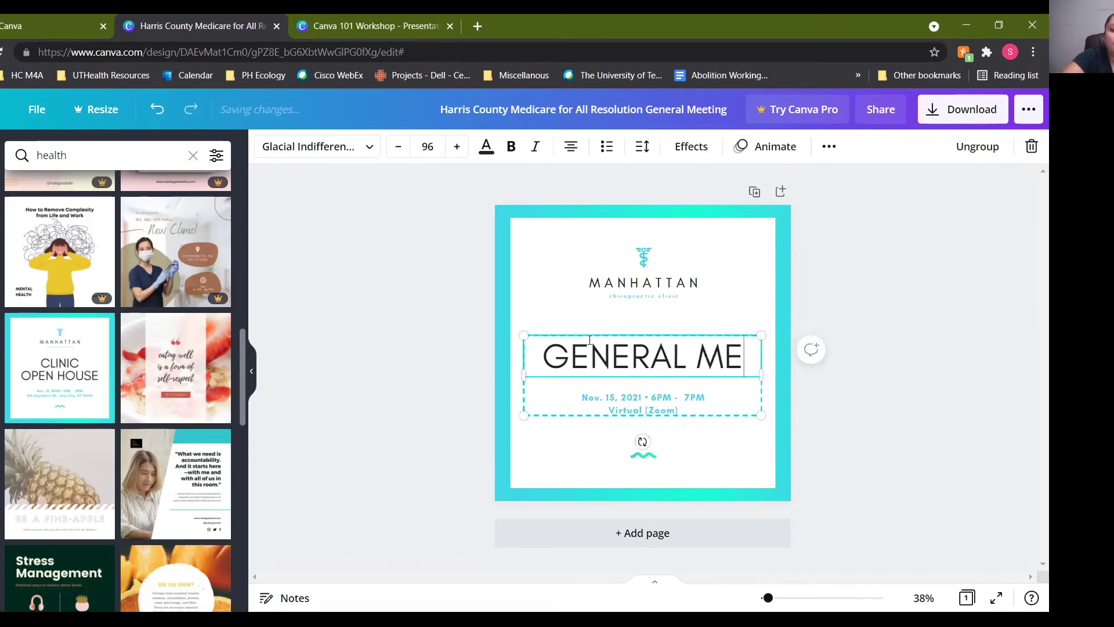
type("ETING")
Step: Clear the "chiropractic clinic" tagline and replace "MANHATTAN" above the heading with "HARRIS COUNTY"
left_click(655, 283)
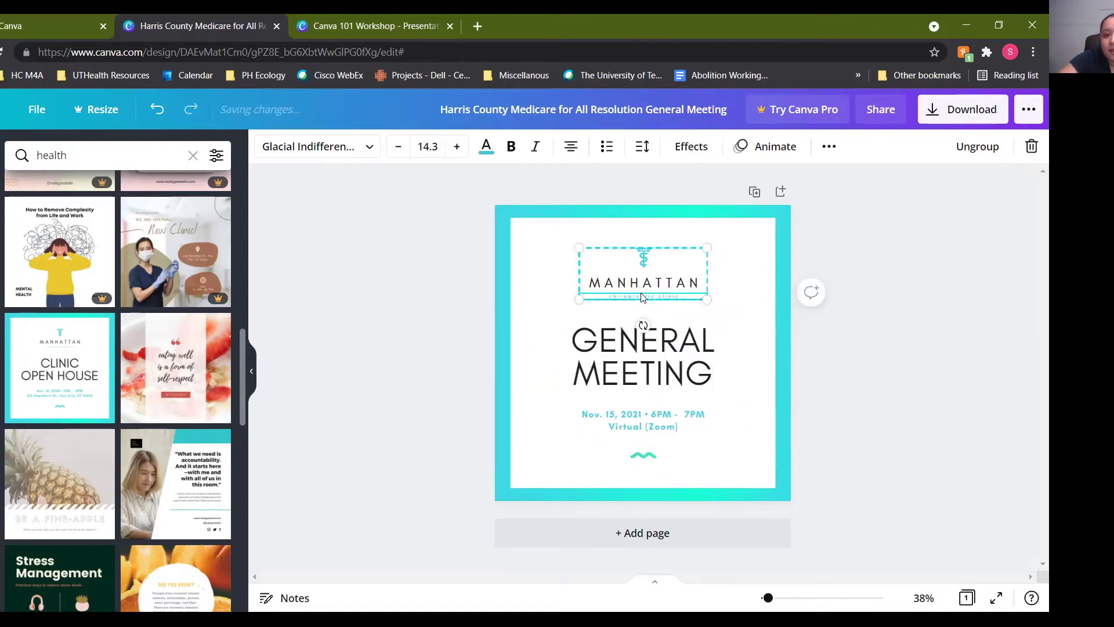
double_click(660, 284)
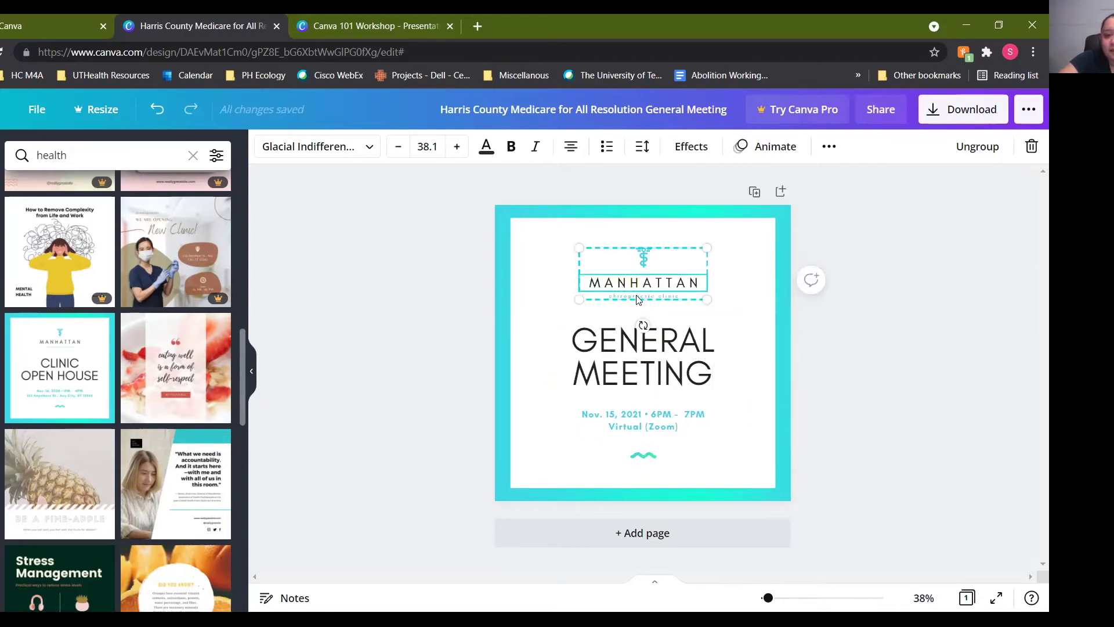
double_click(648, 296)
key("BackSpace")
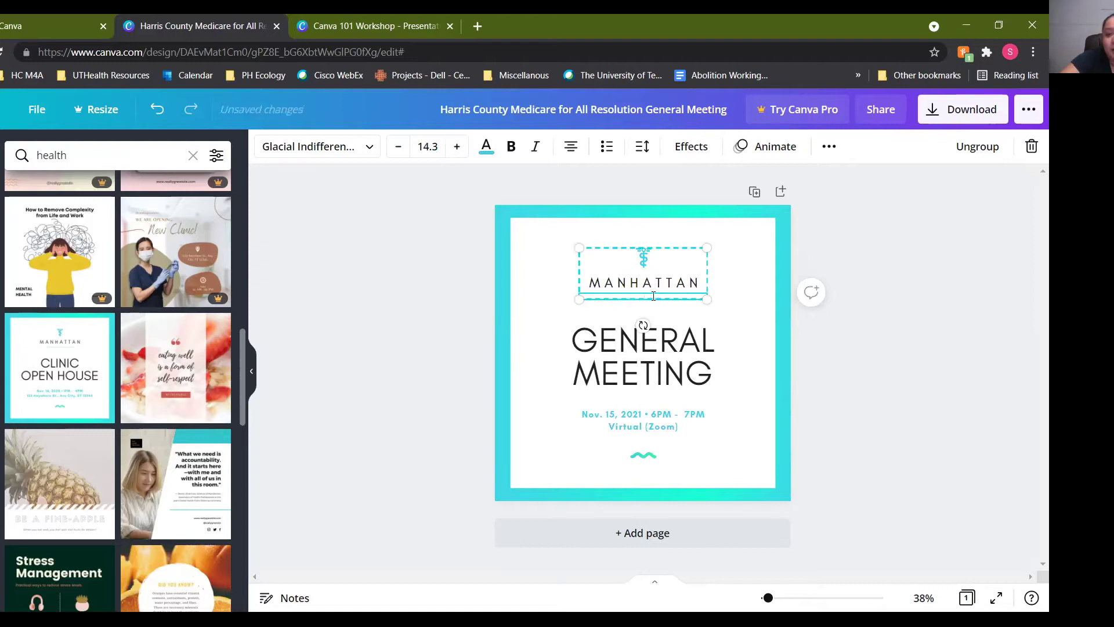
left_click(644, 283)
double_click(644, 282)
type("HARRIS COUNTY")
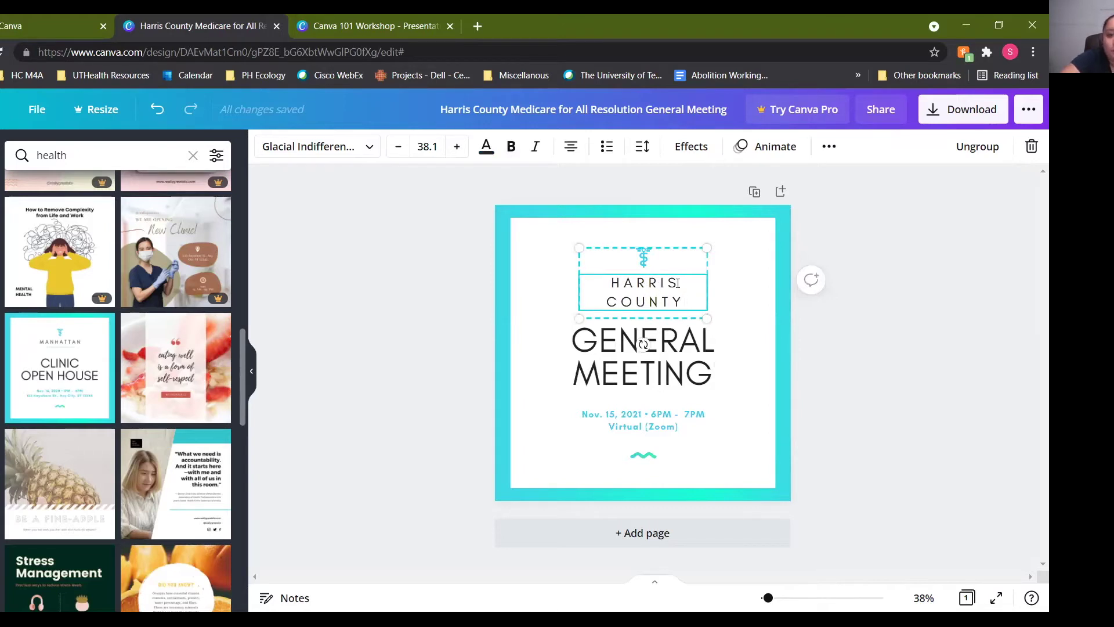
Step: Insert "MEDICARE FOR ALL" in front of "GENERAL MEETING" in the heading
left_click(641, 341)
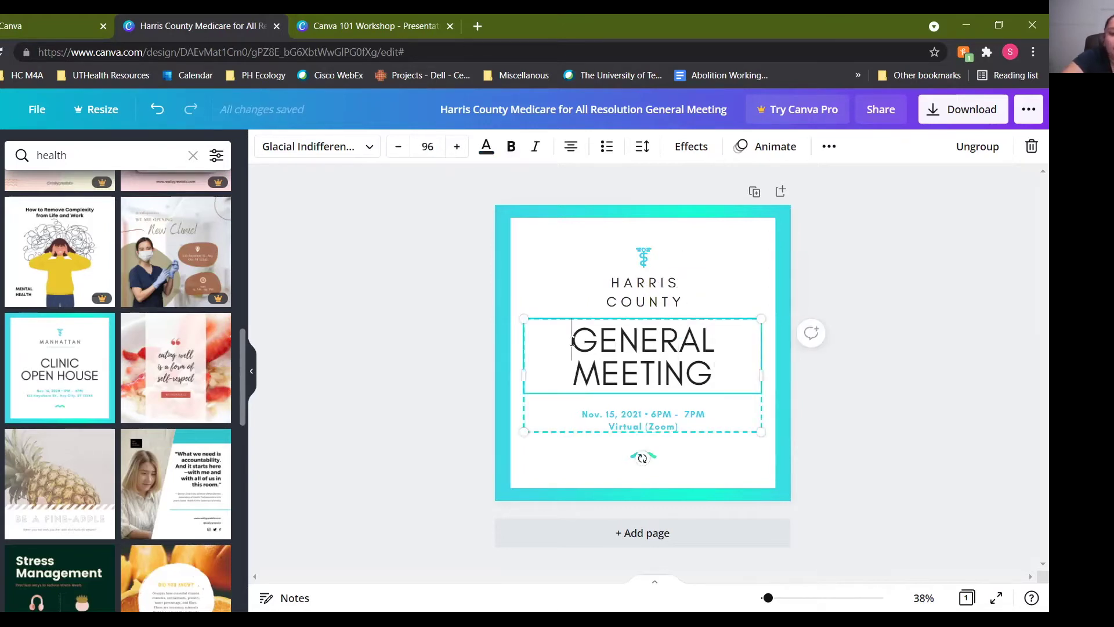
left_click(573, 341)
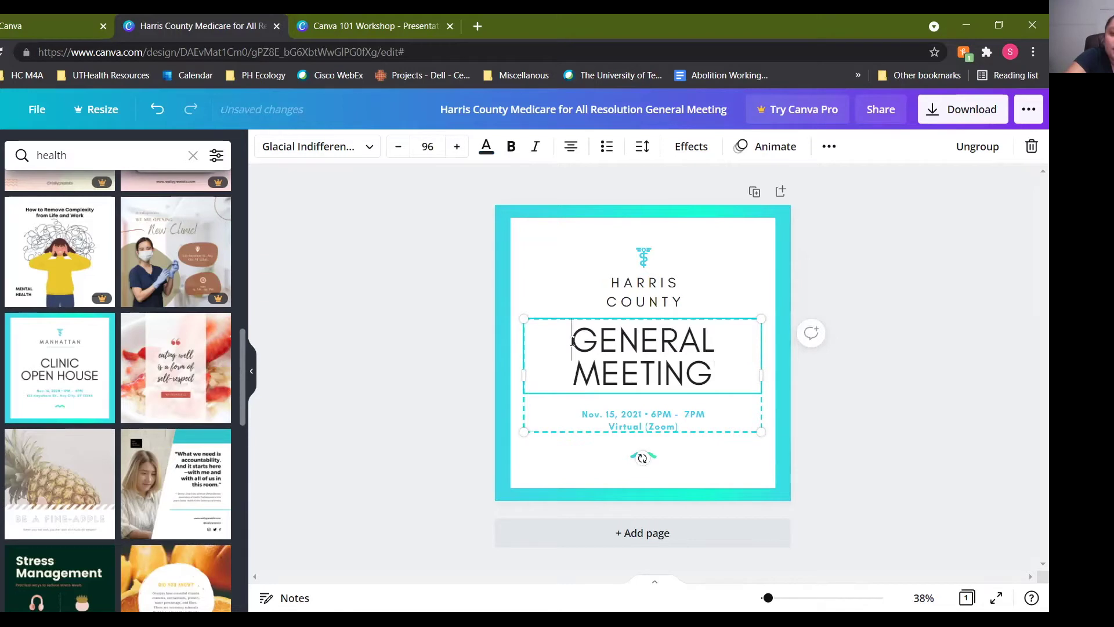
type("MED")
type("ICARE FOR ")
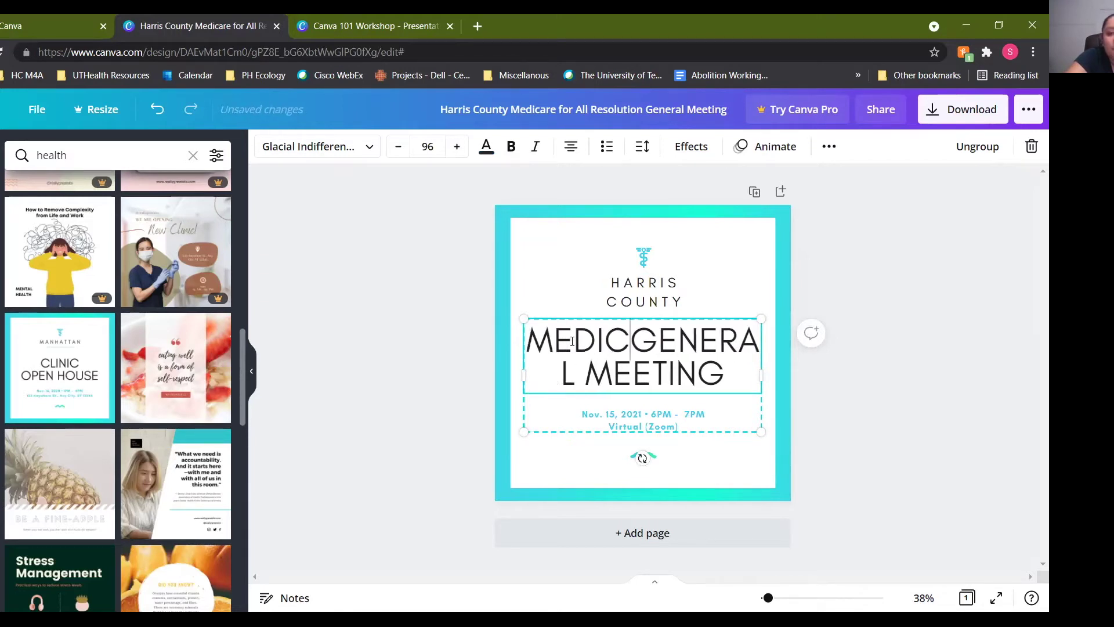
type("ALL")
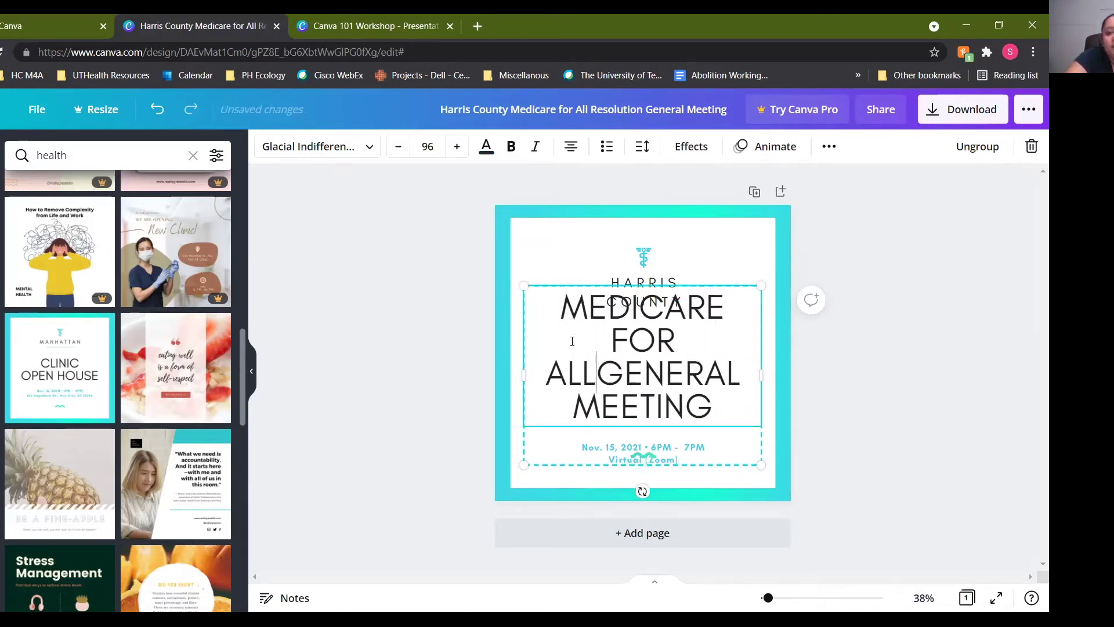
Step: Reduce the font size of the whole "MEDICARE FOR ALL GENERAL MEETING" heading to 82
left_click_drag(560, 293, 719, 406)
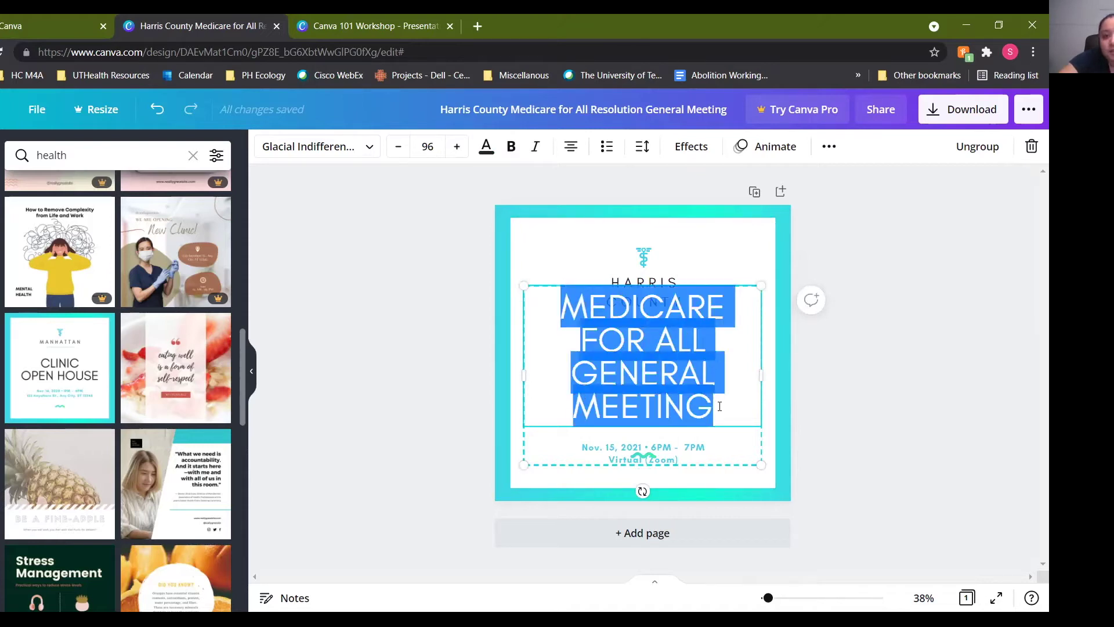
left_click(400, 146)
left_click(400, 146)
left_click(400, 146)
left_click(400, 146)
left_click(400, 146)
left_click(399, 146)
left_click(400, 146)
left_click(399, 147)
left_click(399, 146)
left_click(400, 147)
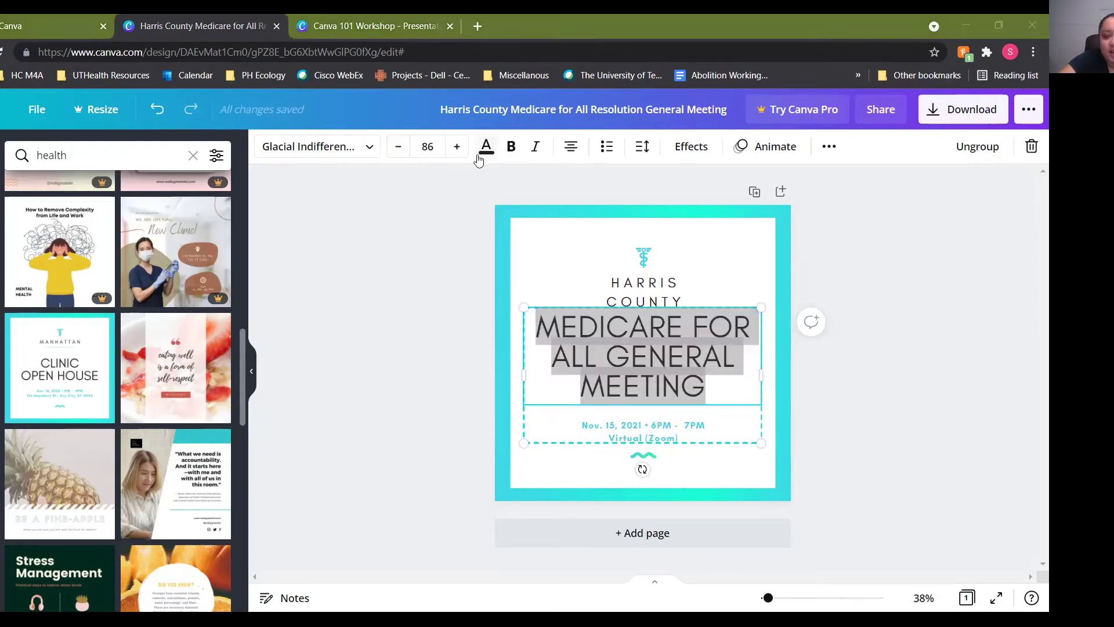
left_click(397, 153)
left_click(397, 153)
left_click(397, 154)
left_click(397, 153)
left_click(437, 405)
Step: Delete the turquoise medical symbol above the "HARRIS COUNTY" text
left_click(643, 257)
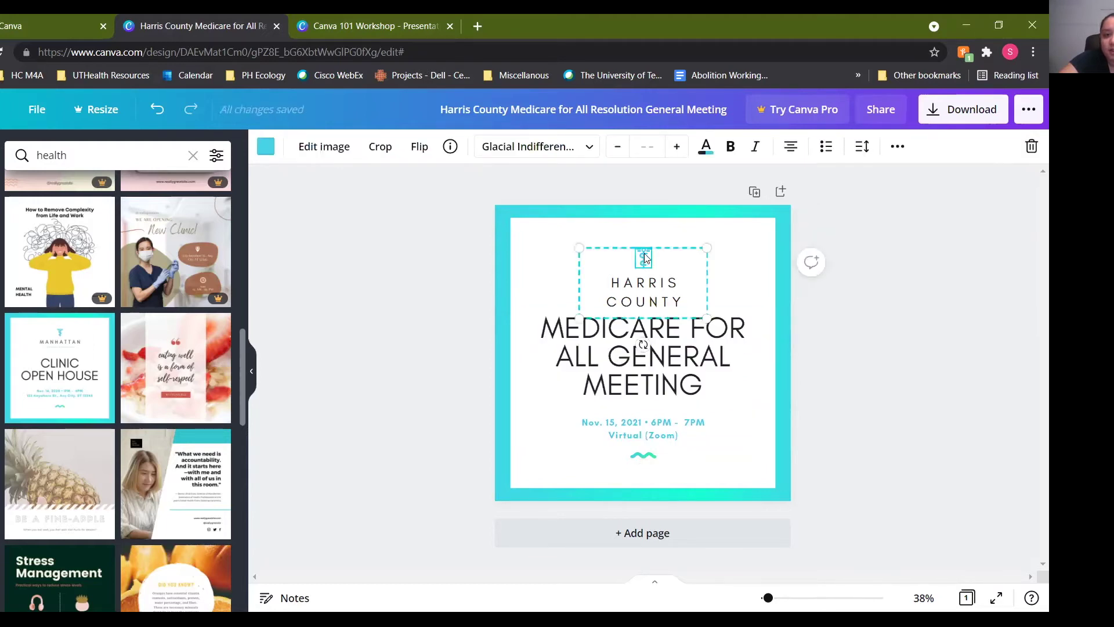
key("Delete")
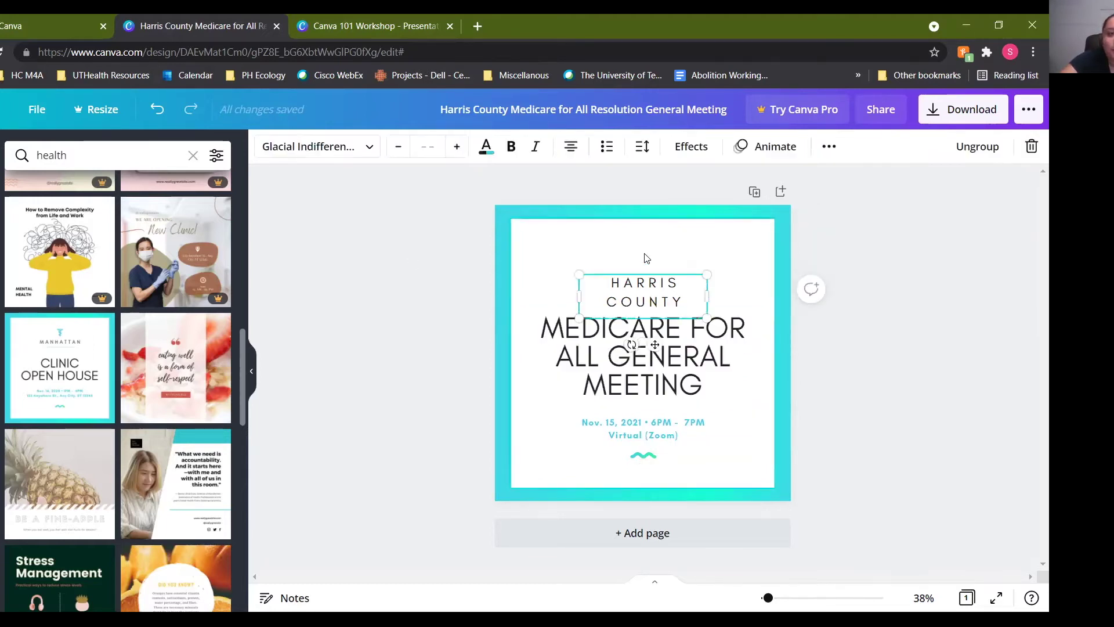
Step: Upload the M4AllRes_Logo_Square image from the Medicare for All folder and add it to the page
scroll(124, 288, "up", 10)
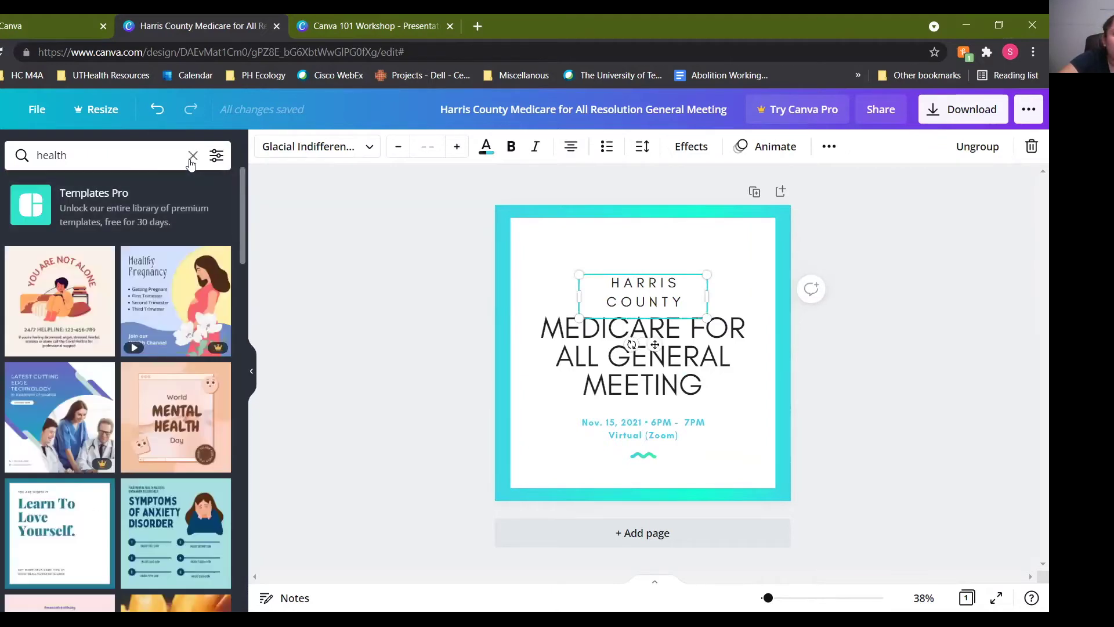
left_click(192, 155)
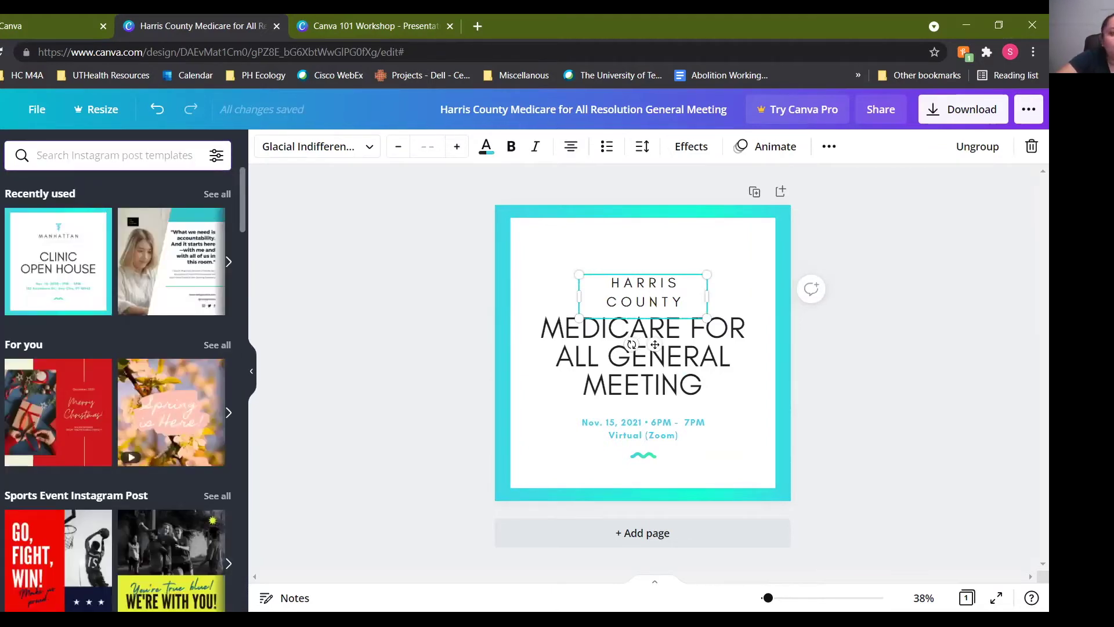
left_click(0, 244)
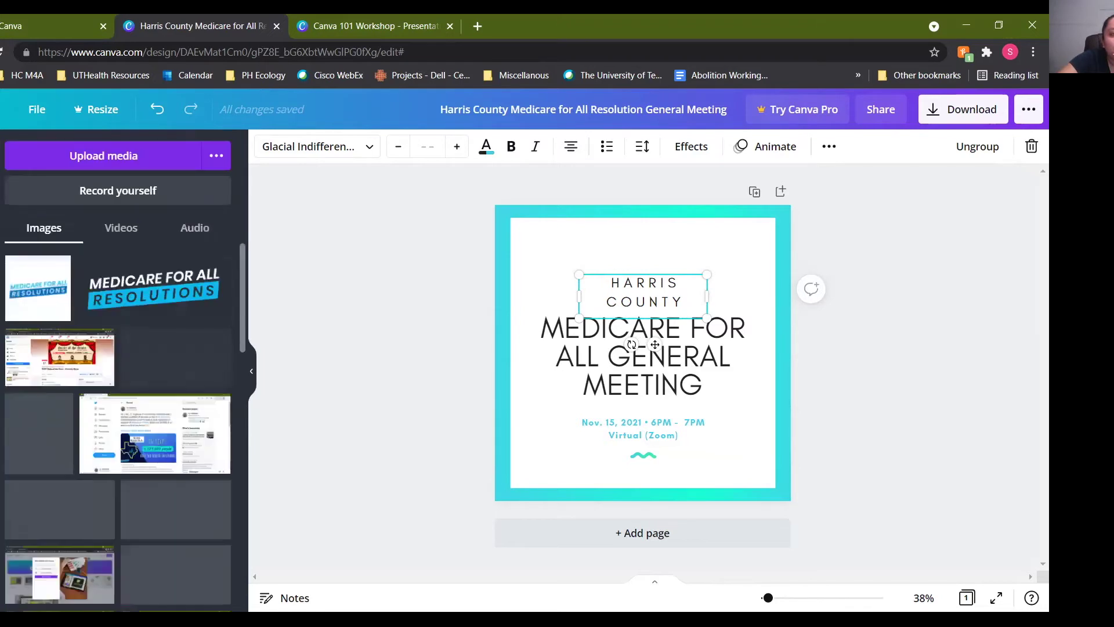
left_click(105, 156)
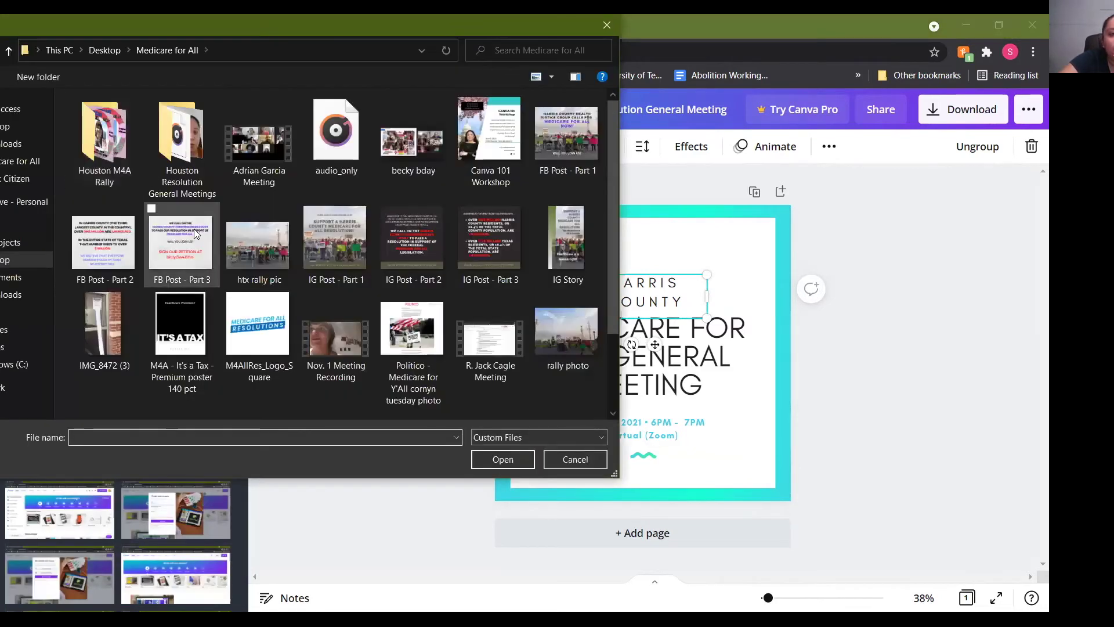
left_click(261, 312)
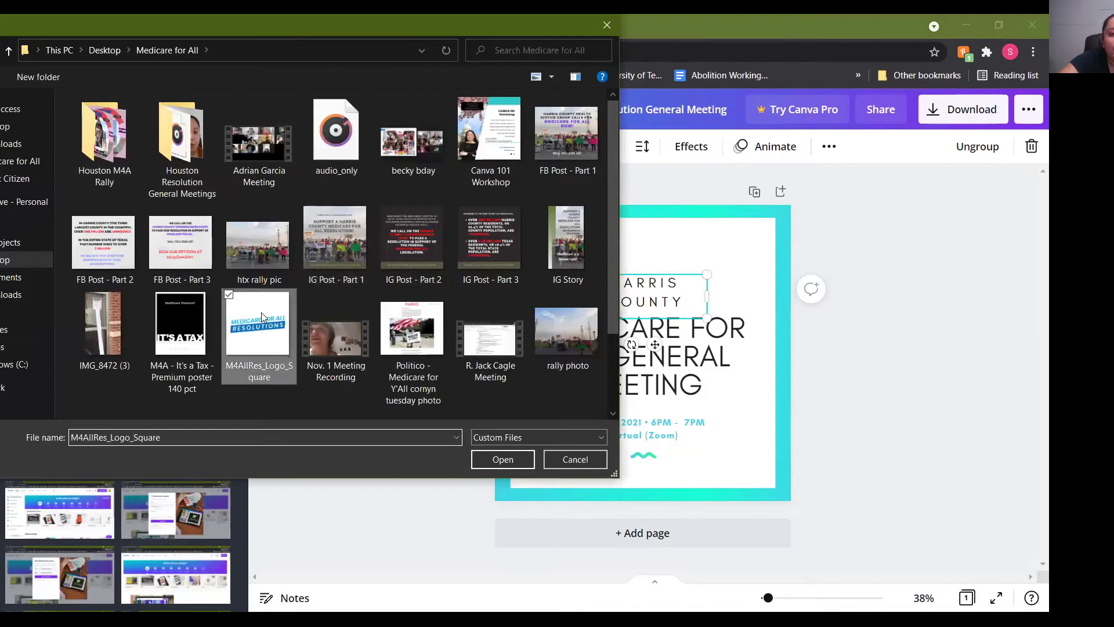
left_click(503, 459)
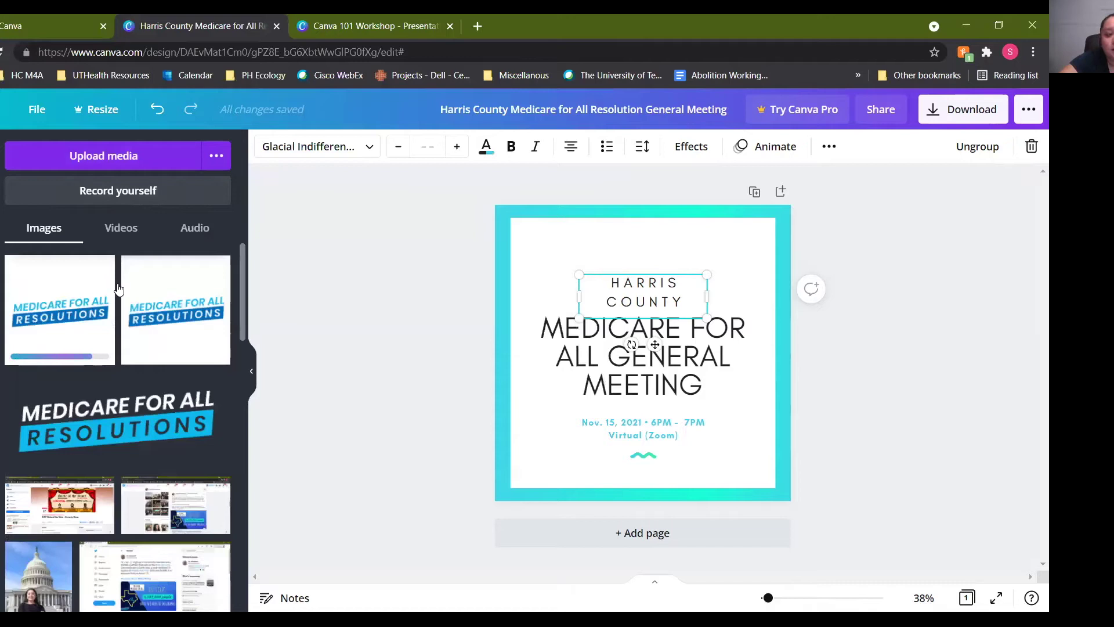
left_click(90, 307)
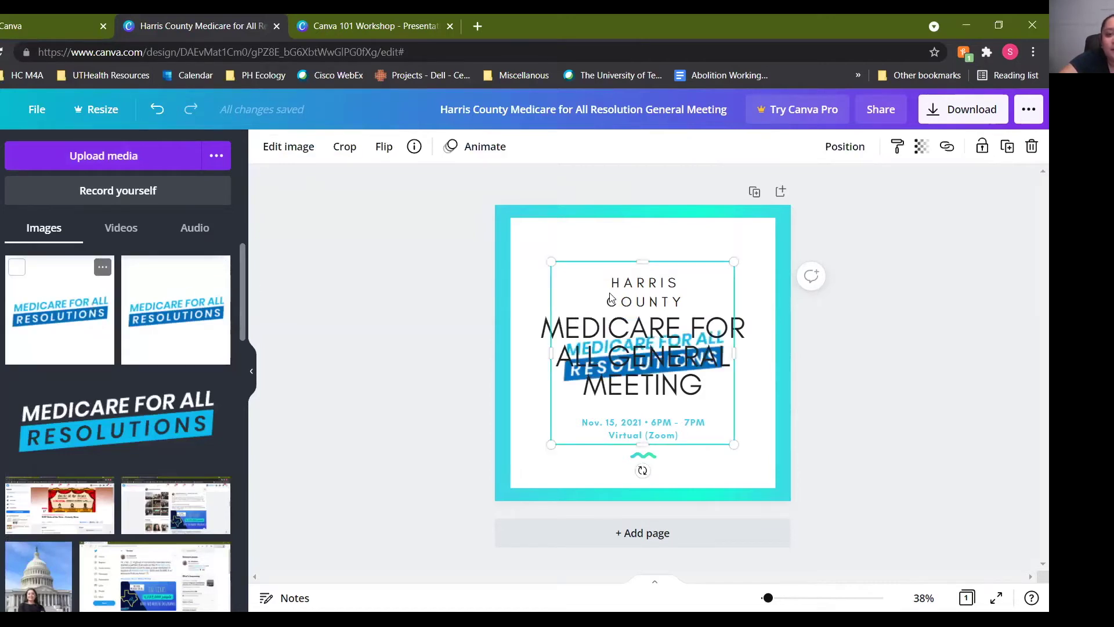
left_click(251, 370)
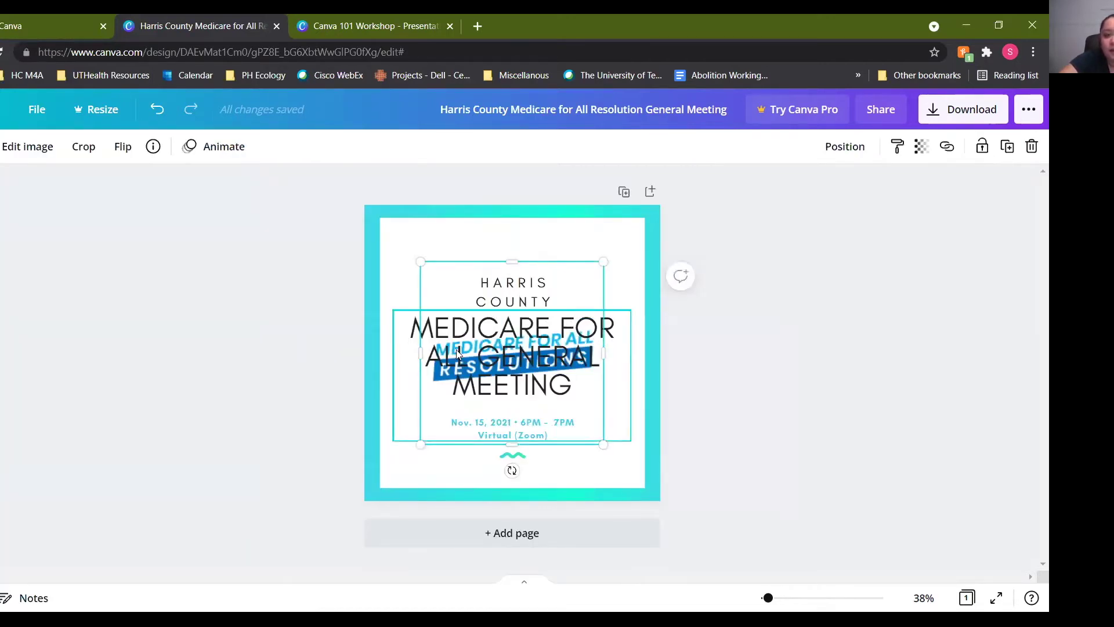
left_click(406, 352)
left_click_drag(406, 352, 377, 283)
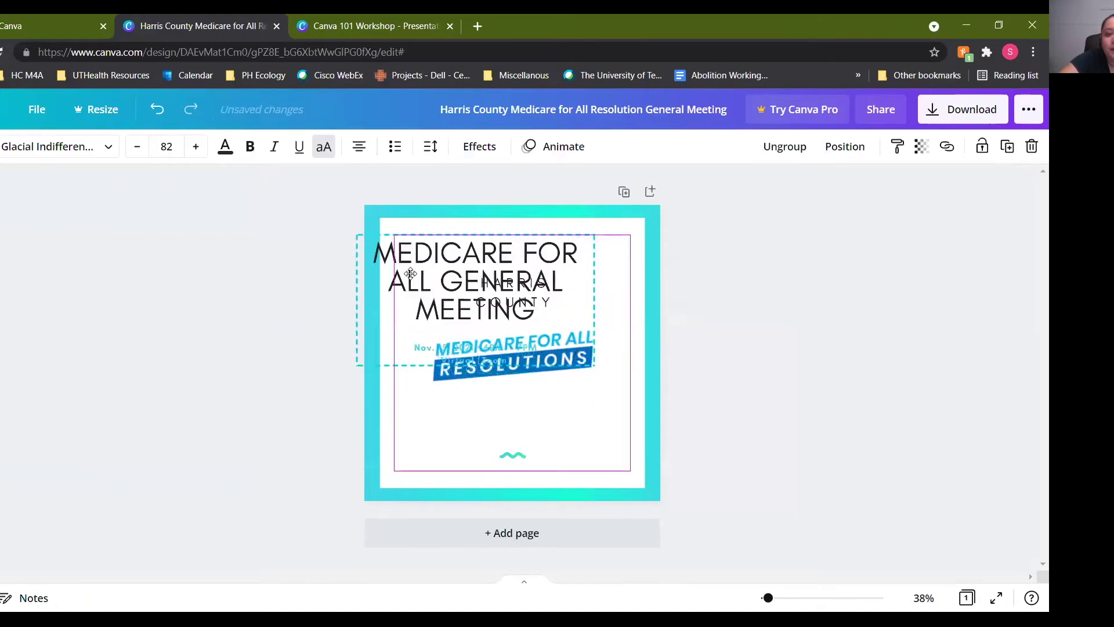
left_click(157, 110)
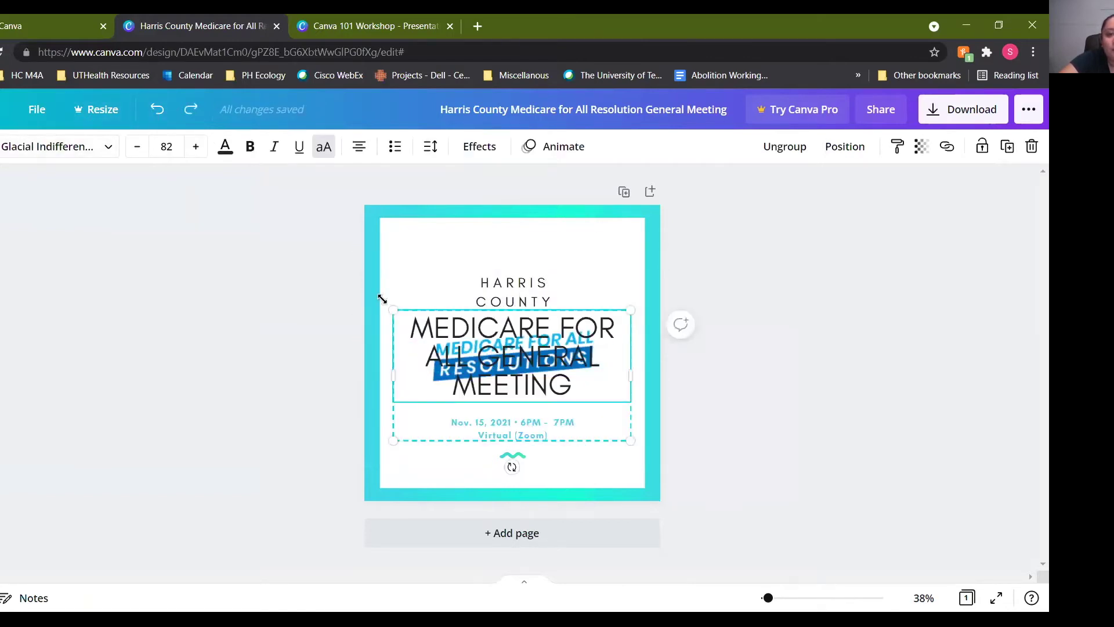
Step: Move the heading and date group down the page and shift the logo image up to the upper part of the post
left_click_drag(400, 348, 401, 431)
left_click_drag(481, 352, 442, 255)
double_click(442, 255)
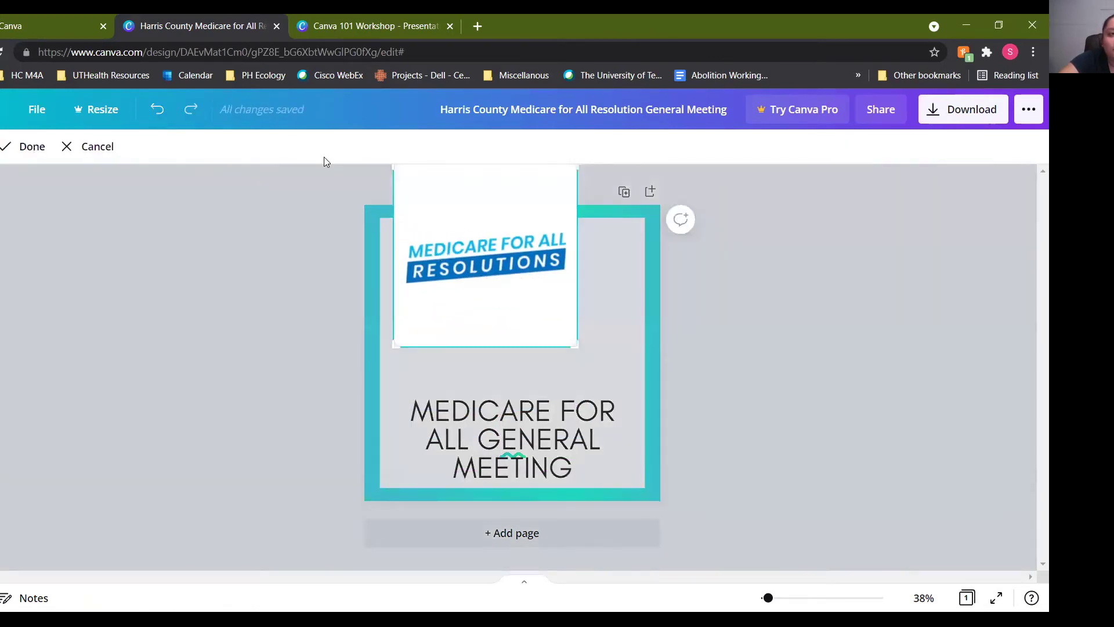
left_click(329, 298)
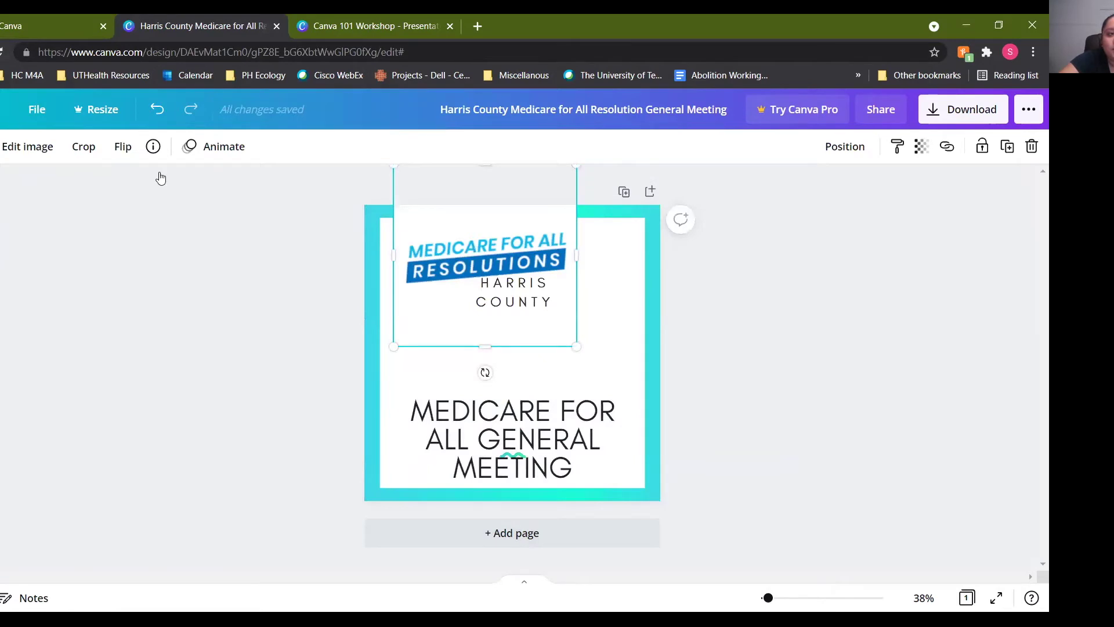
Step: Crop the logo image tightly around its lettering and place it small and centred above "HARRIS COUNTY"
left_click(88, 148)
left_click_drag(392, 171, 402, 230)
left_click_drag(579, 347, 569, 286)
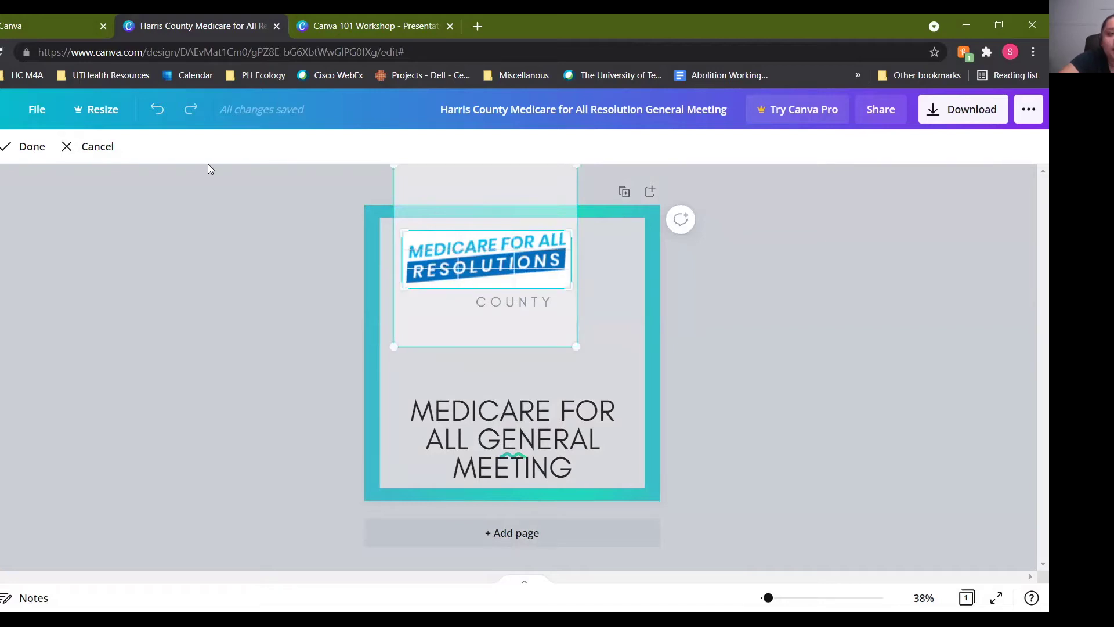
left_click(26, 148)
left_click_drag(437, 248, 513, 255)
Step: Move the heading and date group back up beneath "HARRIS COUNTY" and nudge the "HARRIS COUNTY" text slightly down from the logo
left_click(500, 424)
left_click_drag(500, 424, 499, 344)
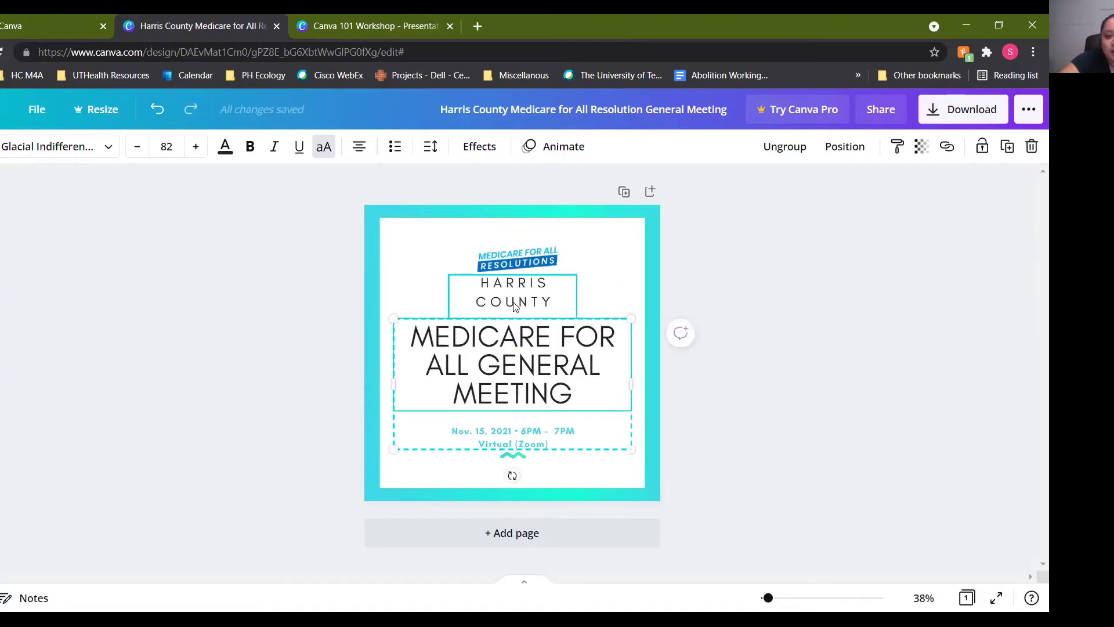
left_click(503, 429)
left_click_drag(497, 433, 496, 436)
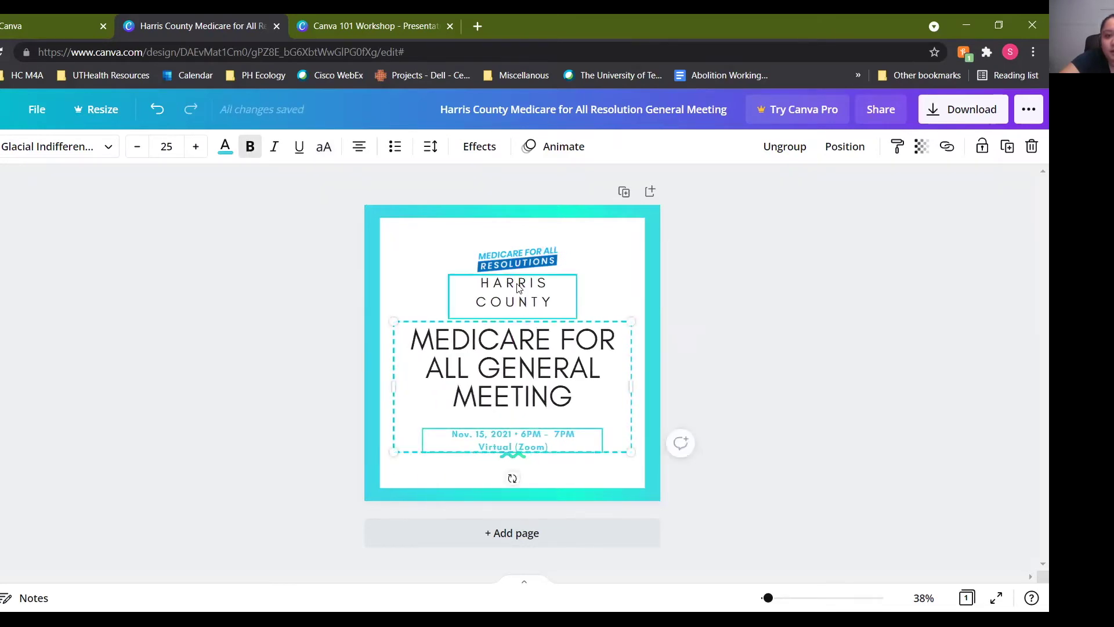
left_click(777, 255)
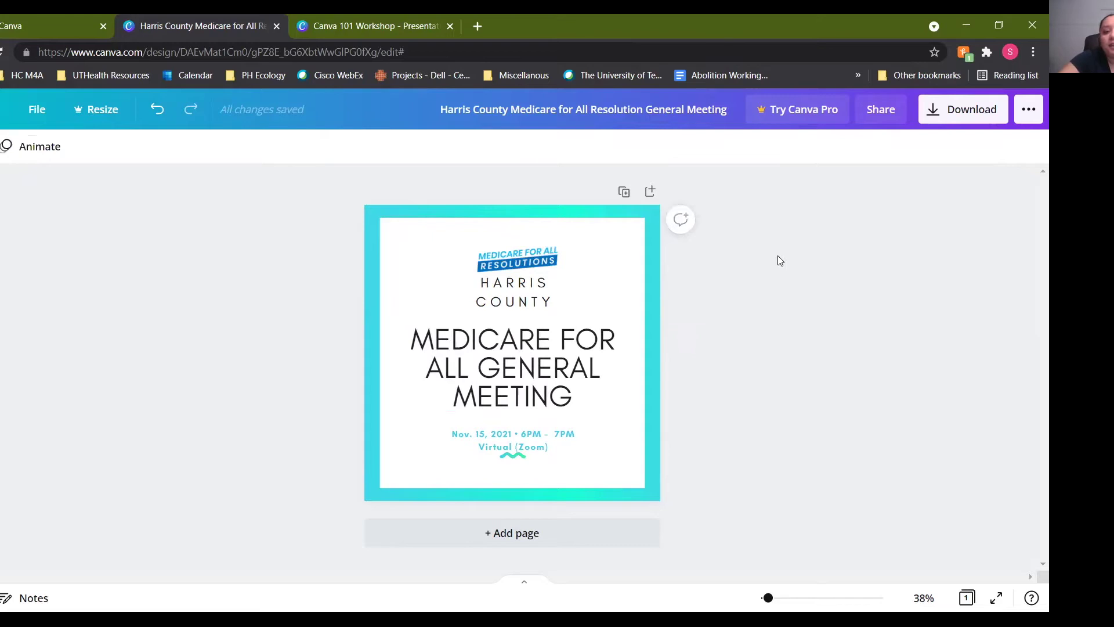
left_click_drag(515, 305, 516, 308)
left_click(796, 284)
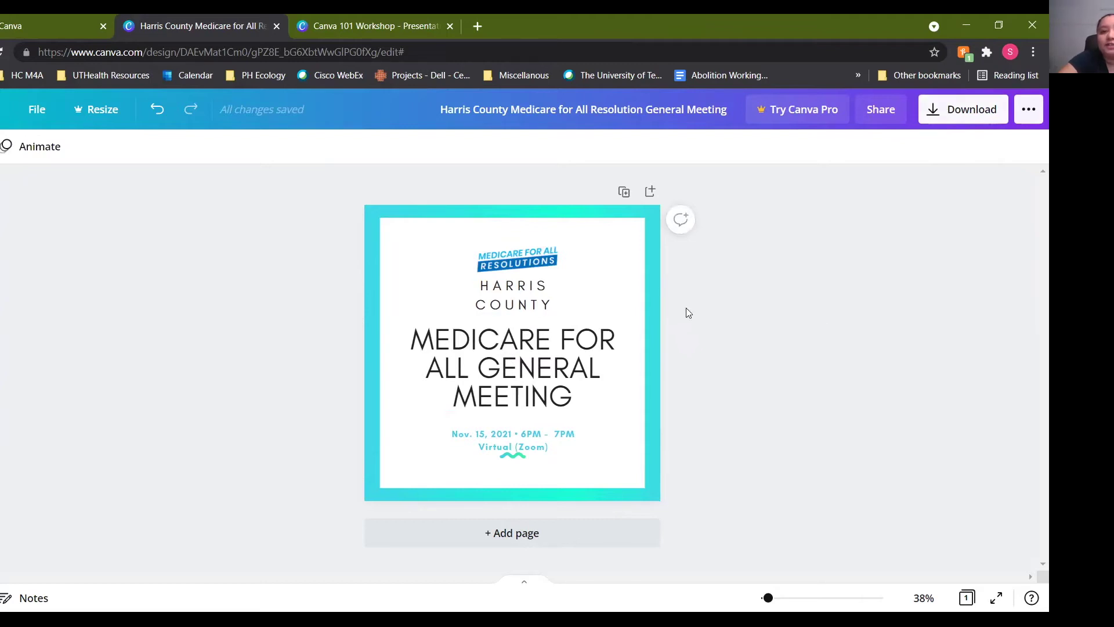
Step: Open the download settings and examine the available file types, keeping PNG selected
left_click(961, 118)
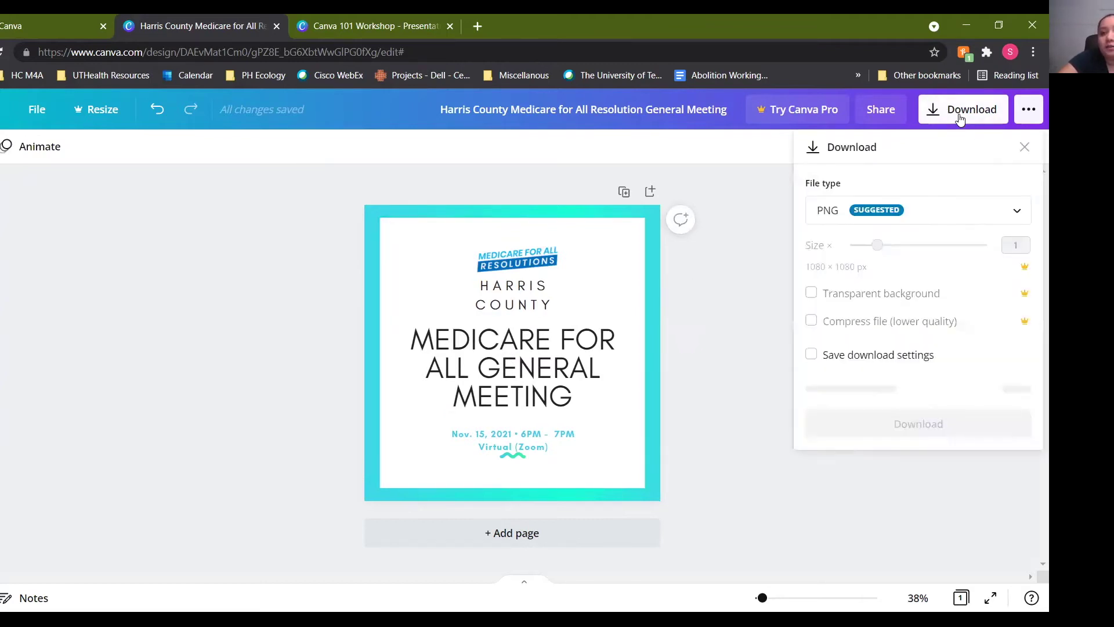
left_click(882, 213)
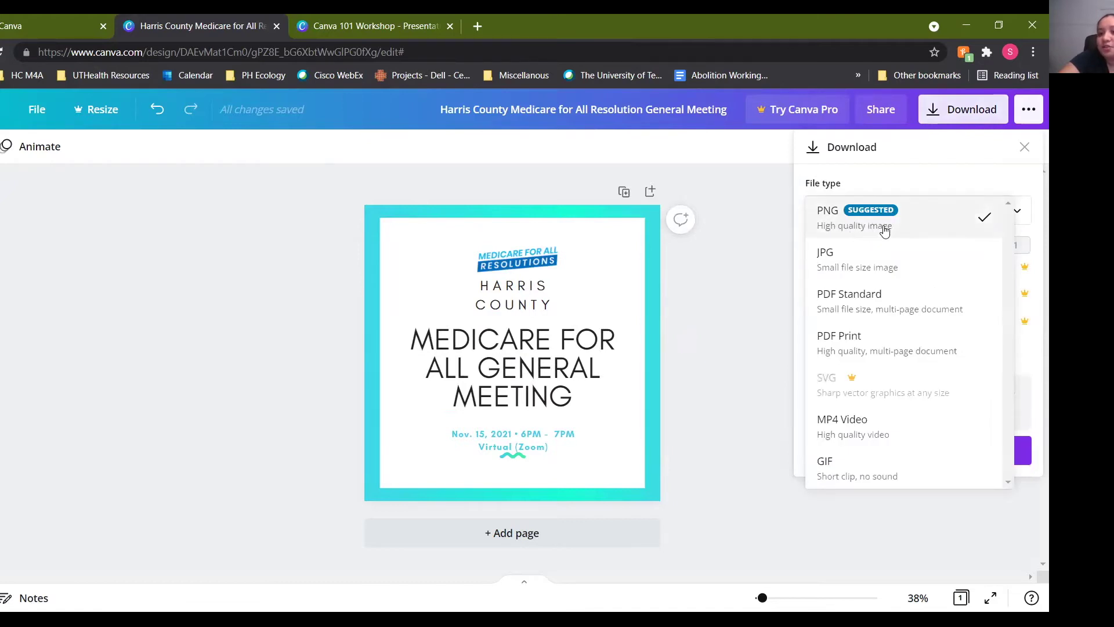
left_click(883, 186)
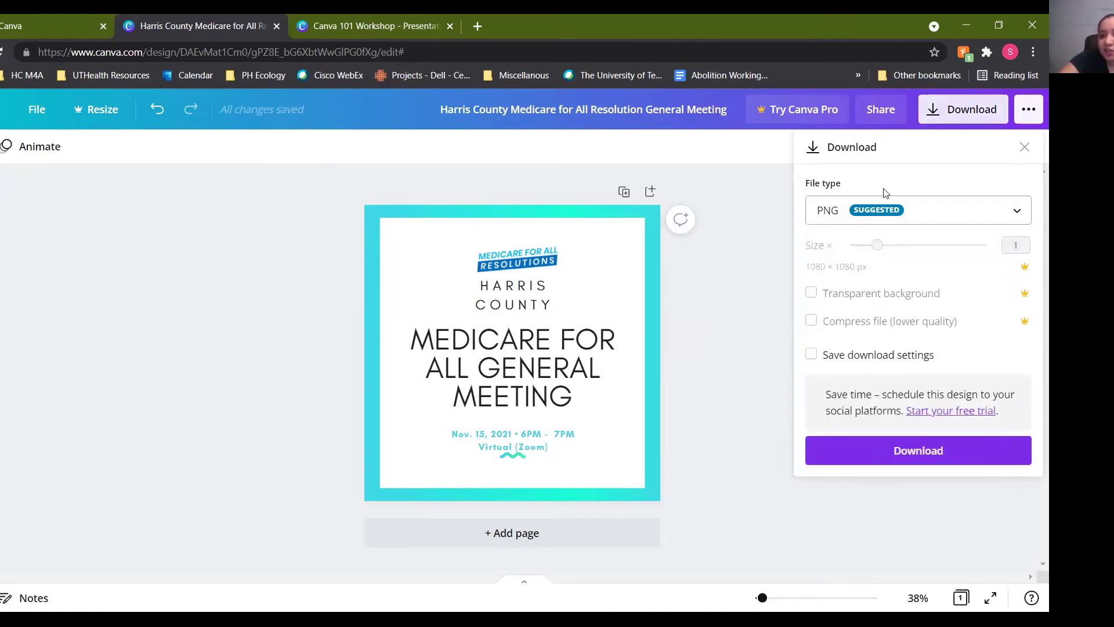
Step: Download the Instagram post as a PNG and dismiss the design-sharing offer
left_click(897, 451)
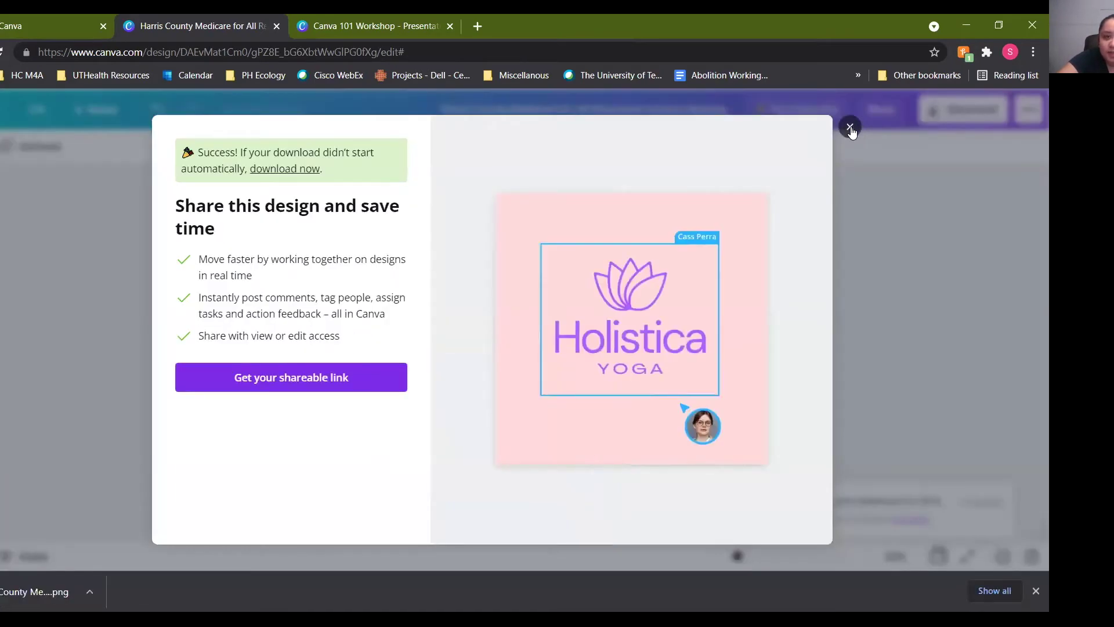
left_click(850, 127)
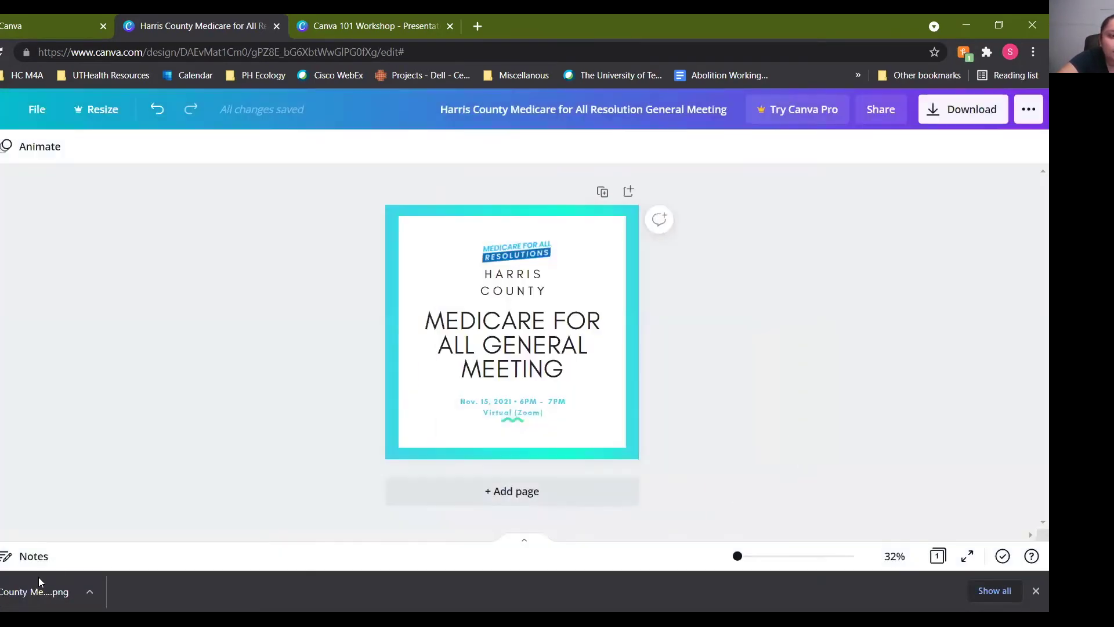
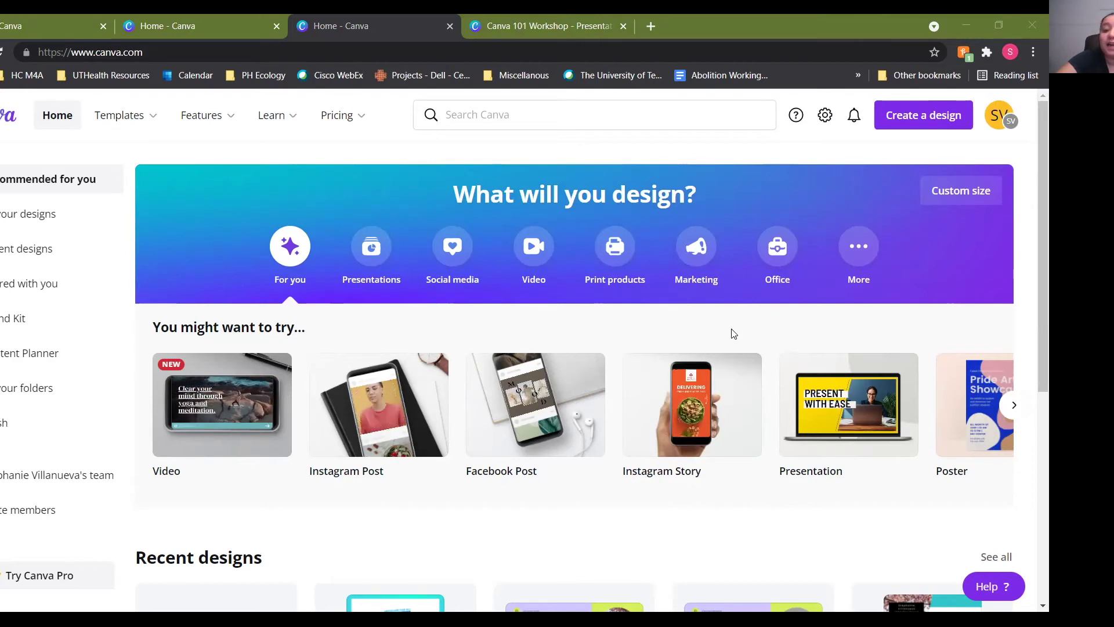
Step: Create a blank Facebook Post design and return to the home page
left_click(531, 419)
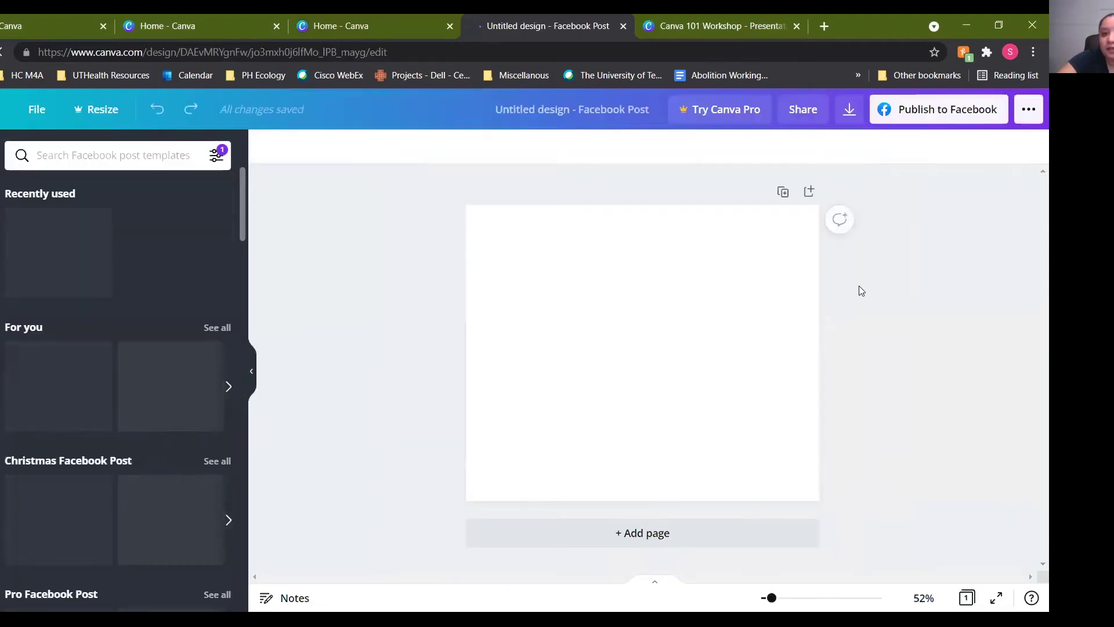
left_click(375, 23)
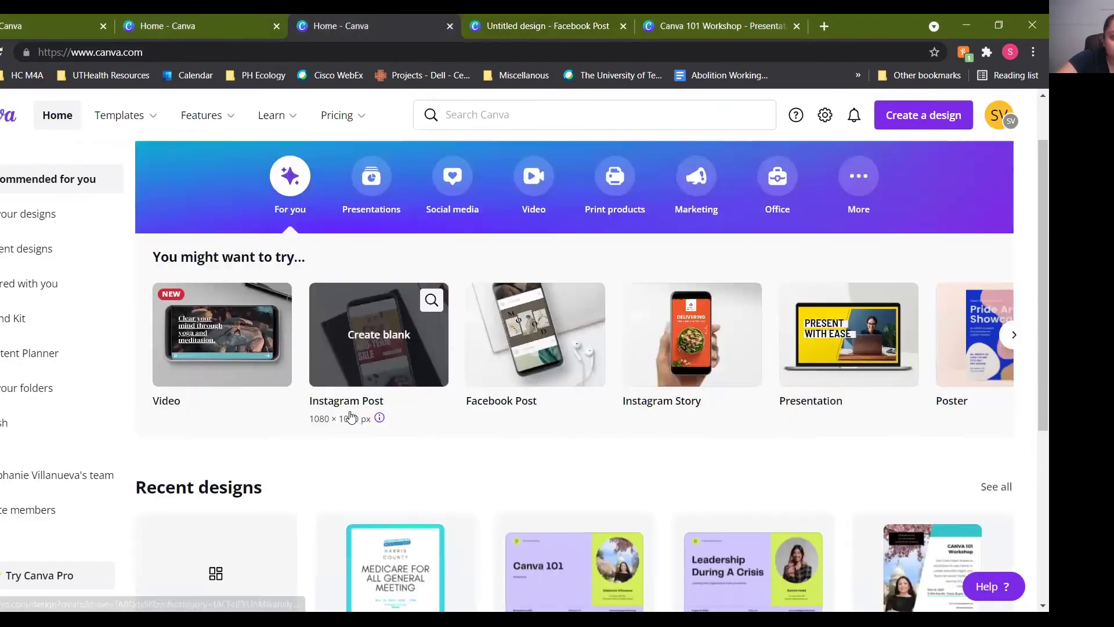
Step: Open the existing Facebook post with the Capitol photo and try to connect a Facebook account for publishing it
scroll(281, 462, "down", 2)
left_click(248, 461)
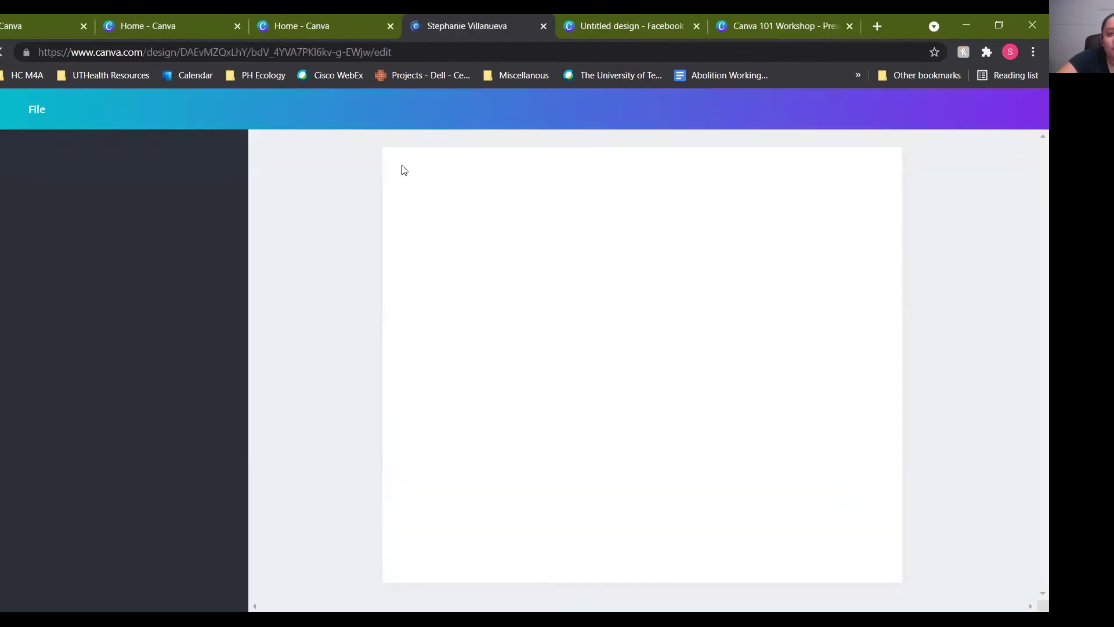
left_click(390, 26)
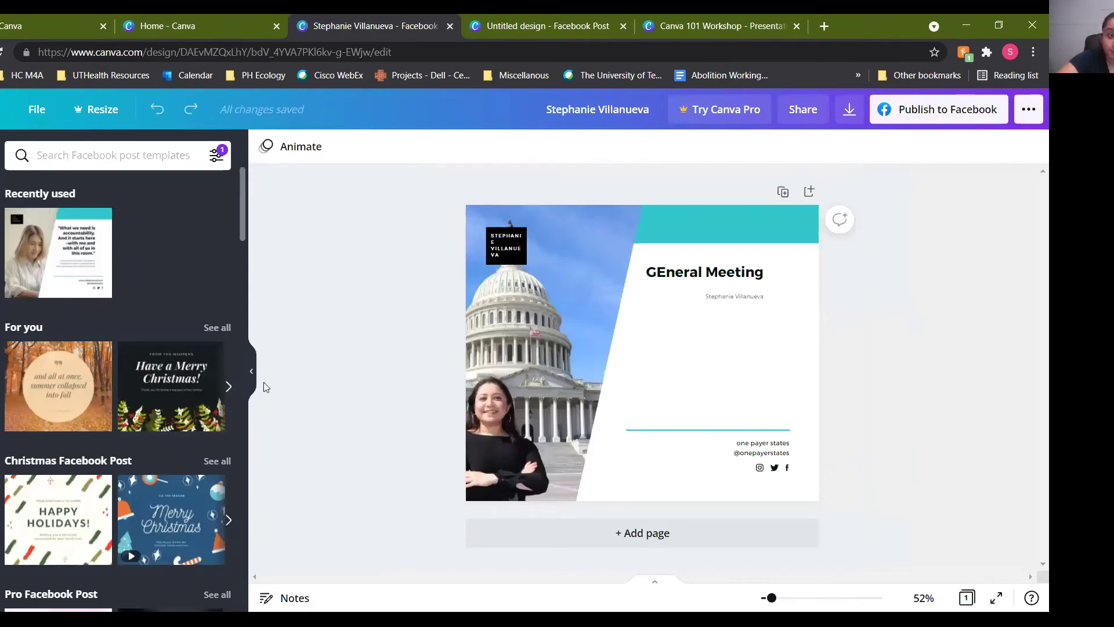
left_click(252, 372)
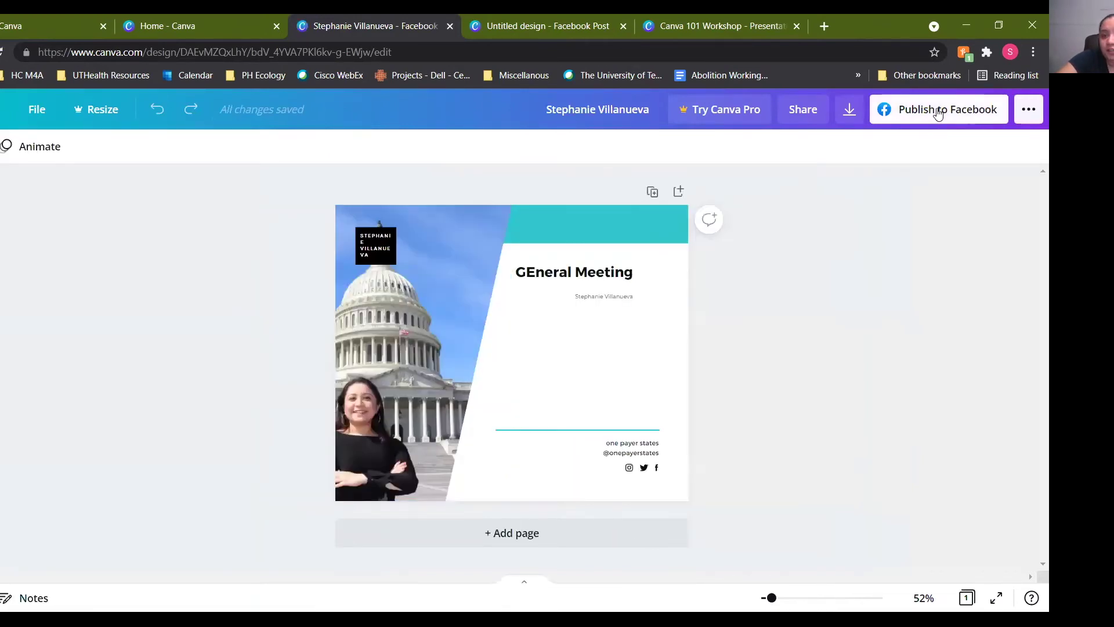
left_click(938, 113)
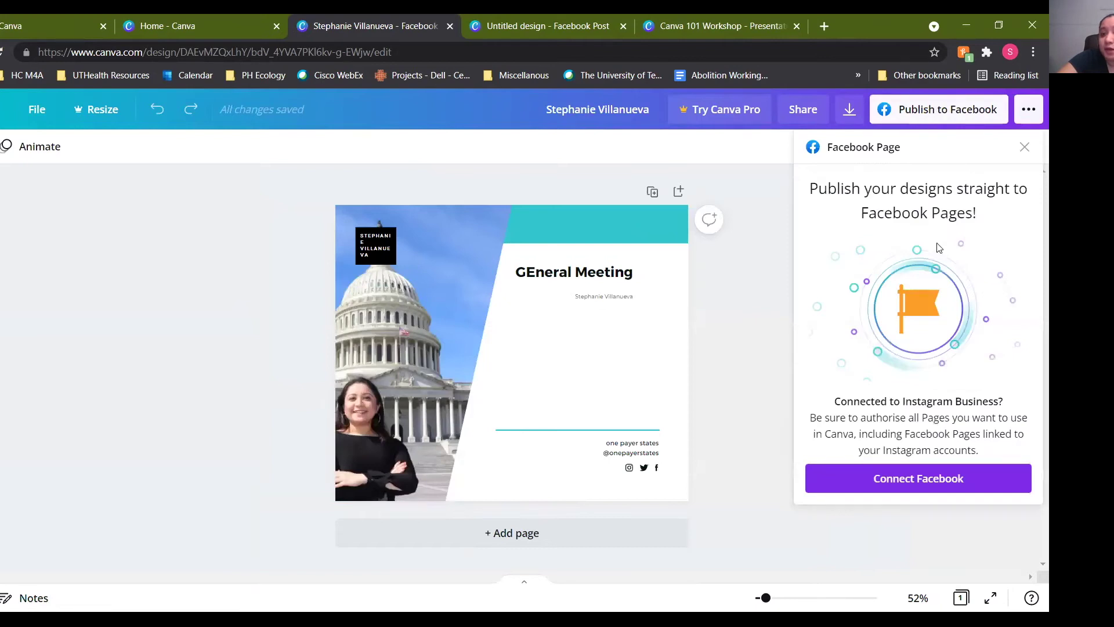
left_click(911, 482)
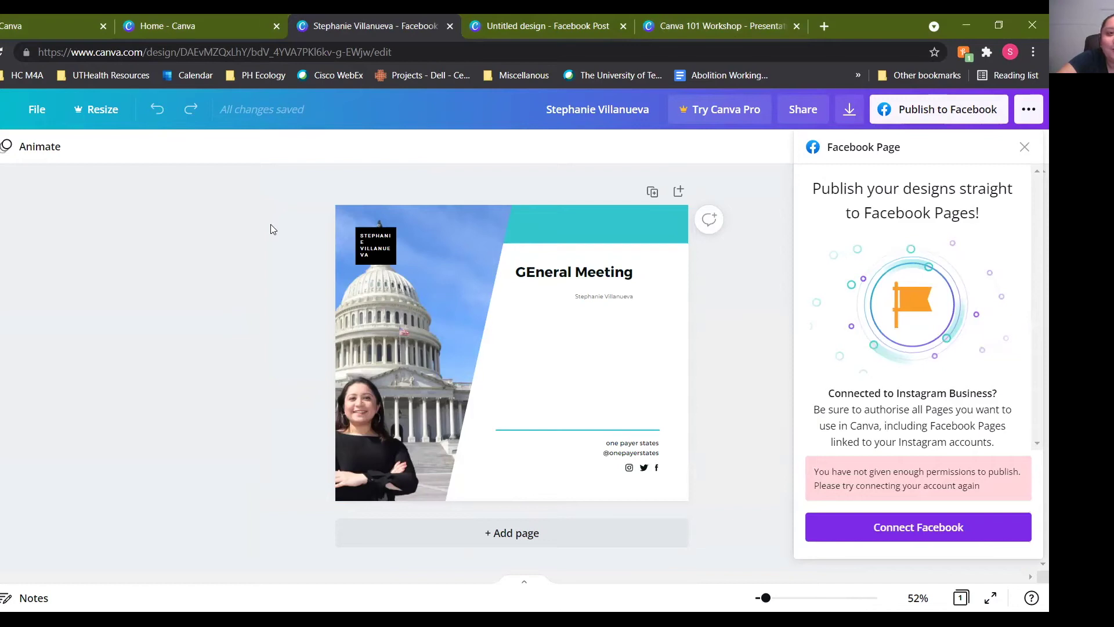
Step: Look through the Facebook, presentation, social media and video design types offered on the home page
left_click(240, 19)
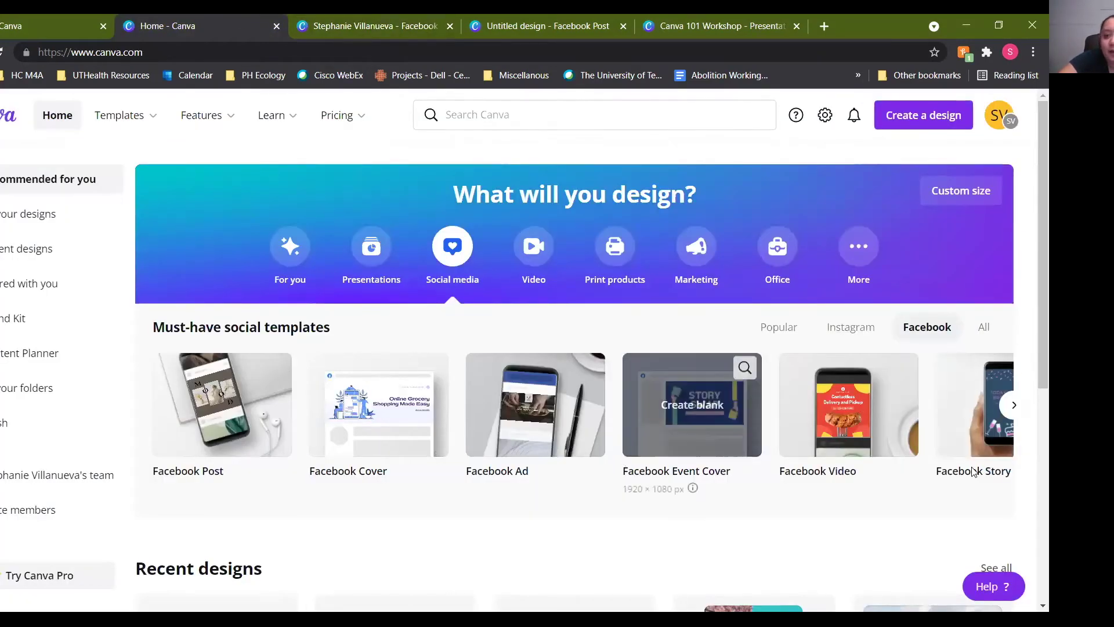
left_click(1016, 405)
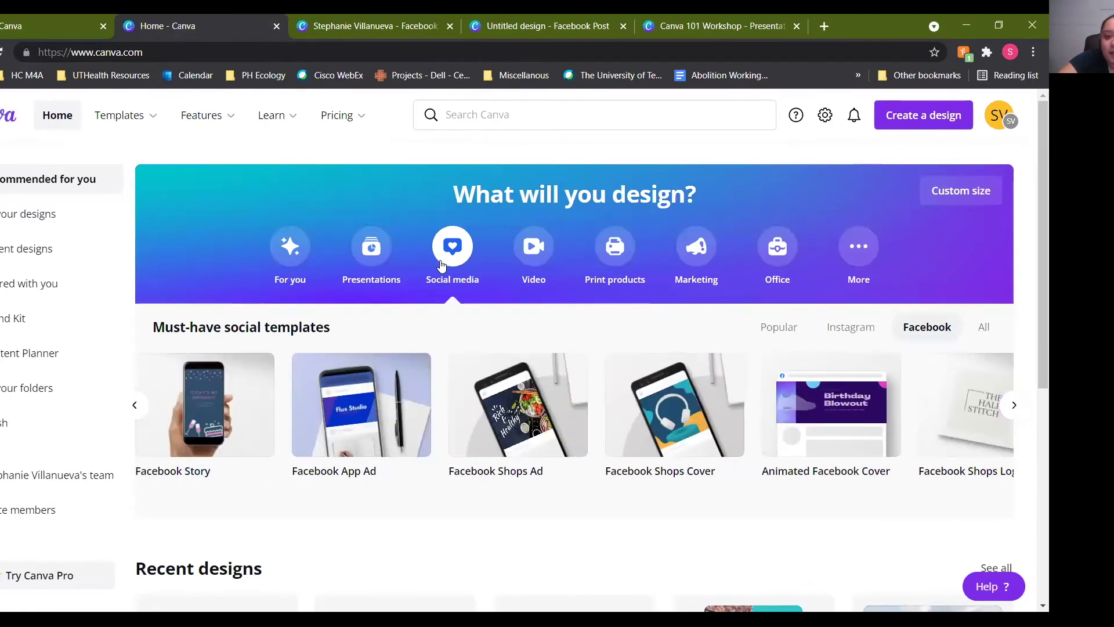
left_click(290, 249)
left_click(371, 246)
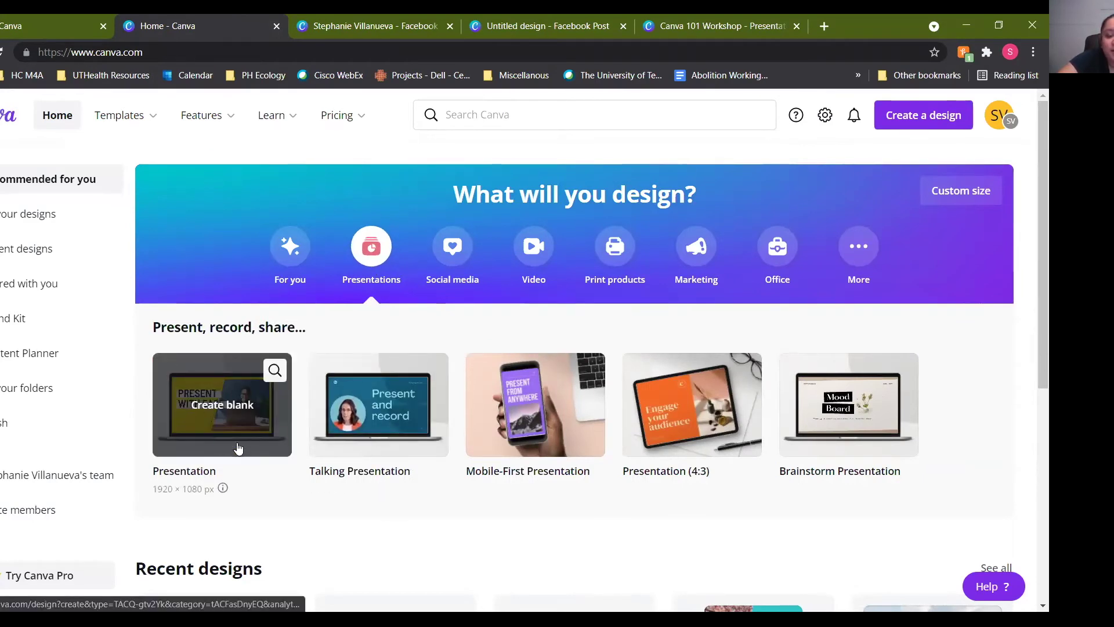
left_click(451, 250)
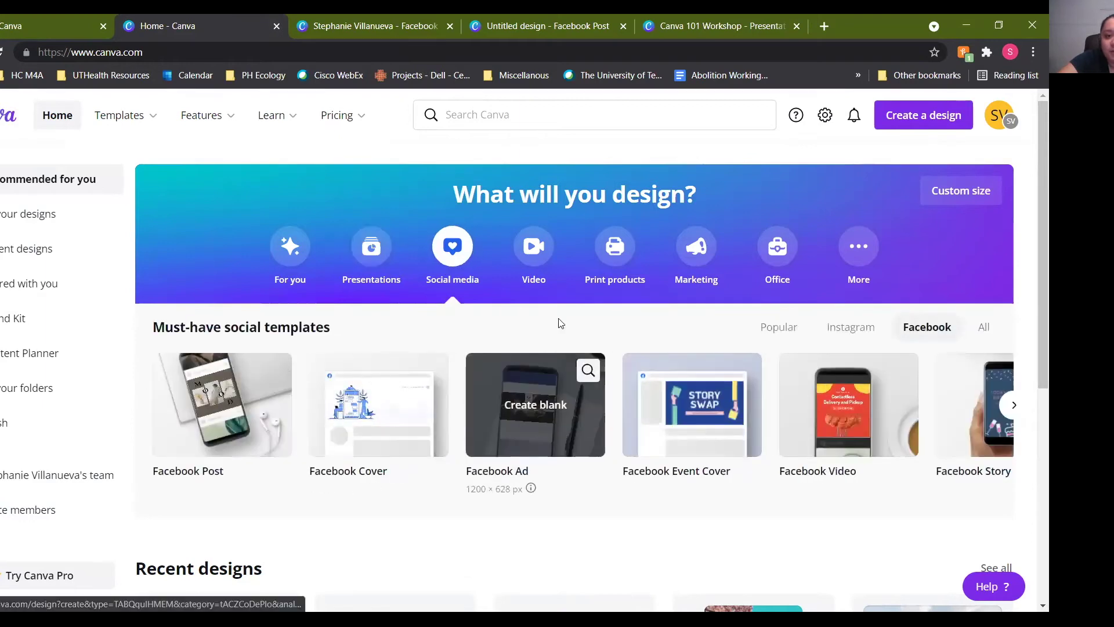
left_click(538, 255)
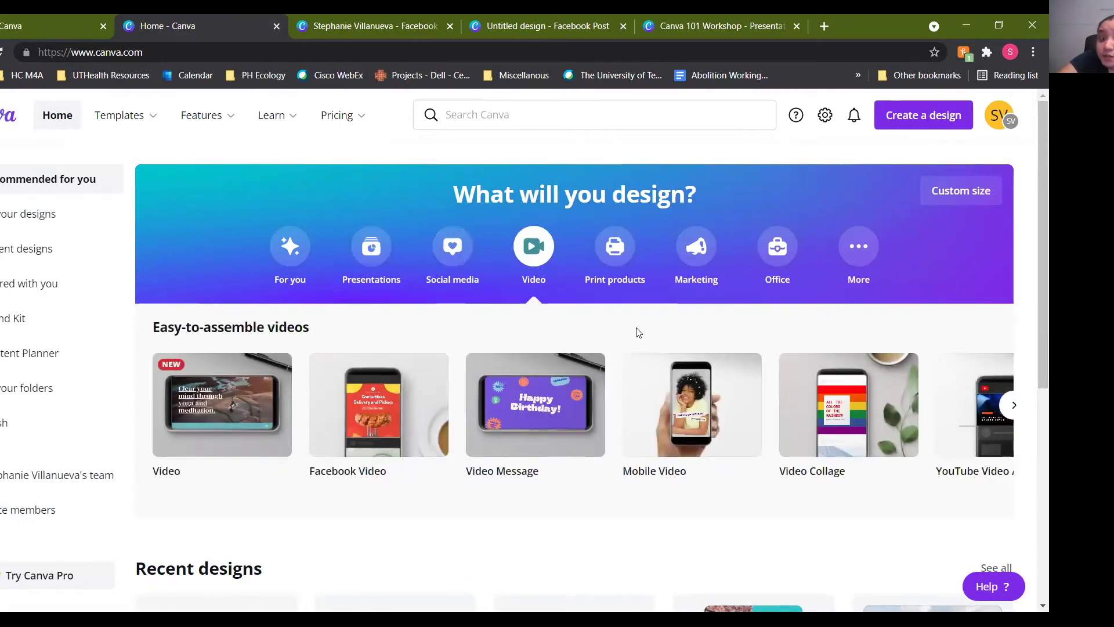
Step: Examine the range of popular print products that can be designed
left_click(617, 265)
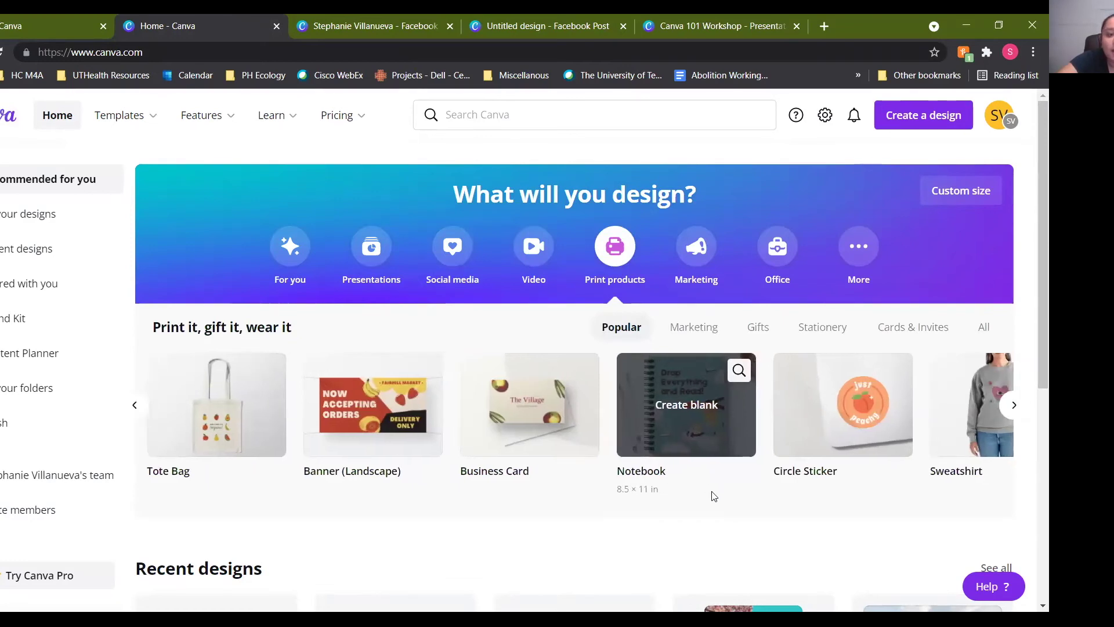
scroll(714, 496, "right", 5)
scroll(714, 496, "right", 3)
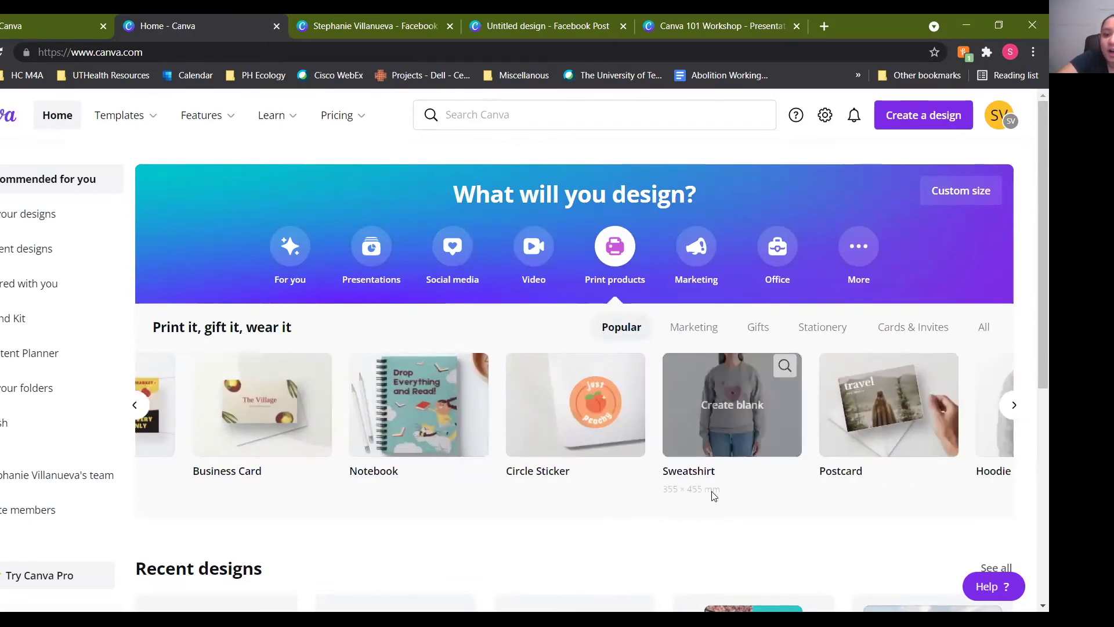
scroll(779, 485, "right", 3)
scroll(738, 451, "right", 15)
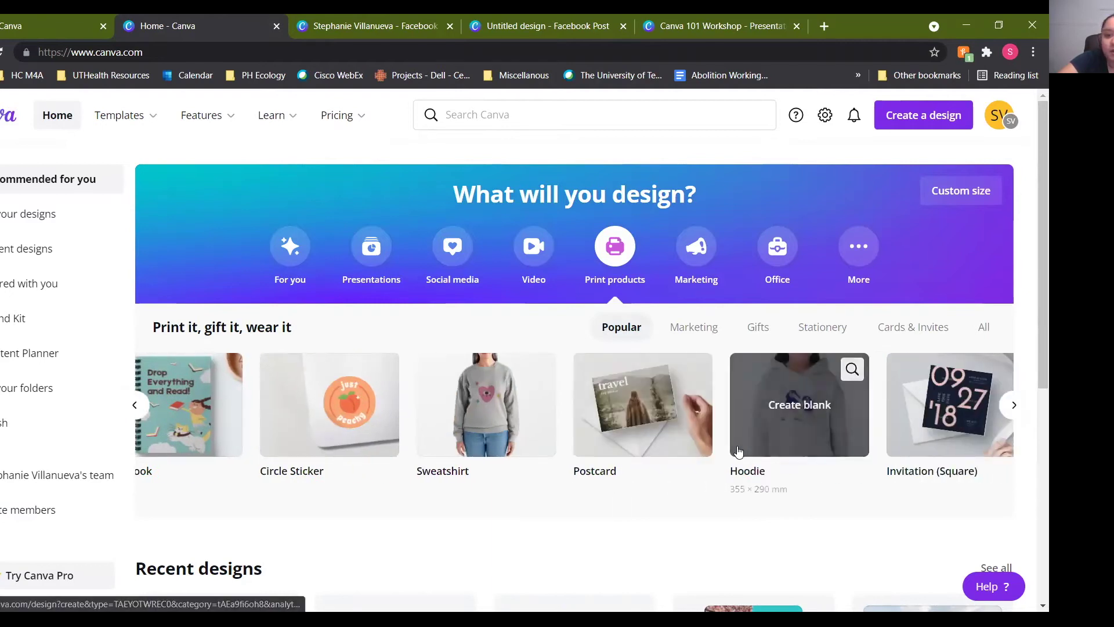
scroll(738, 451, "right", 3)
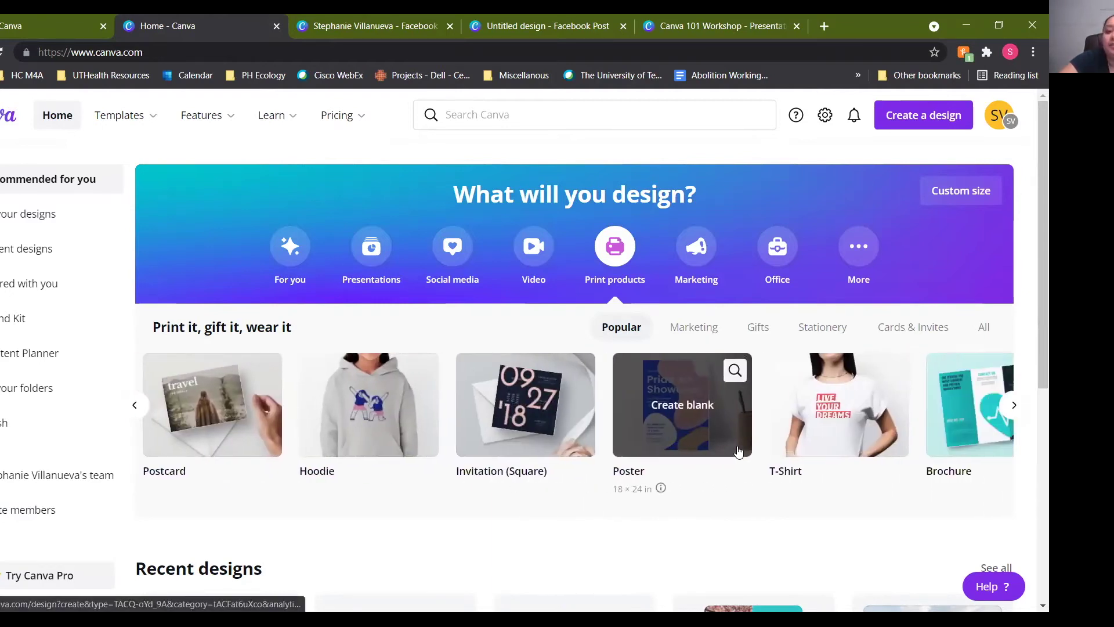
scroll(738, 452, "right", 15)
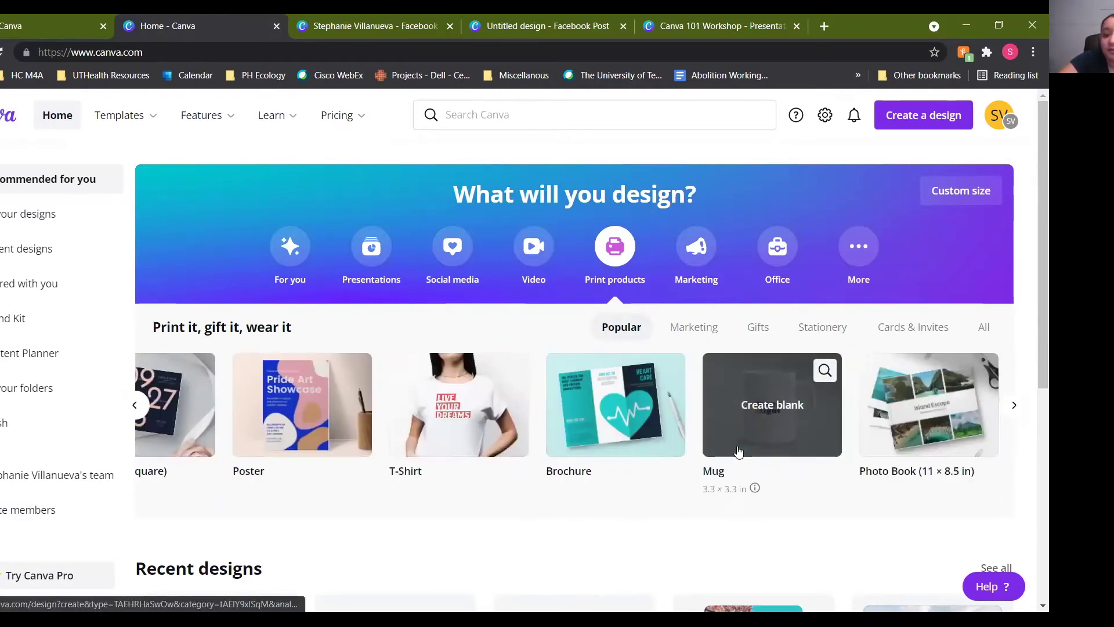
scroll(738, 450, "right", 1)
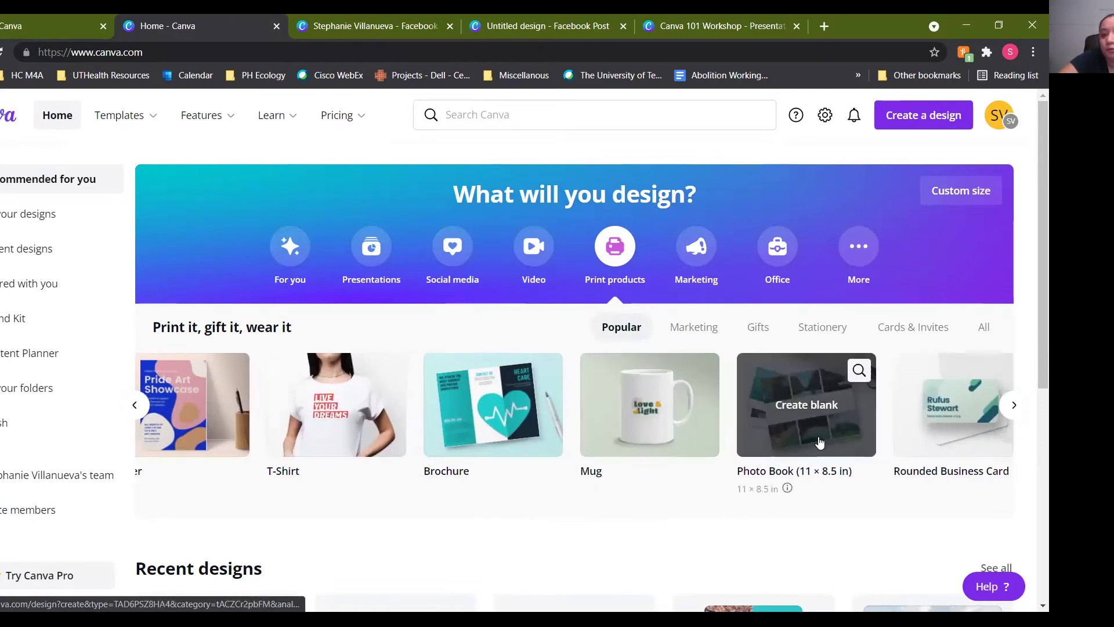
Step: Examine the design types offered for marketing, office and the additional More category
left_click(696, 247)
scroll(823, 409, "right", 4)
scroll(824, 410, "right", 15)
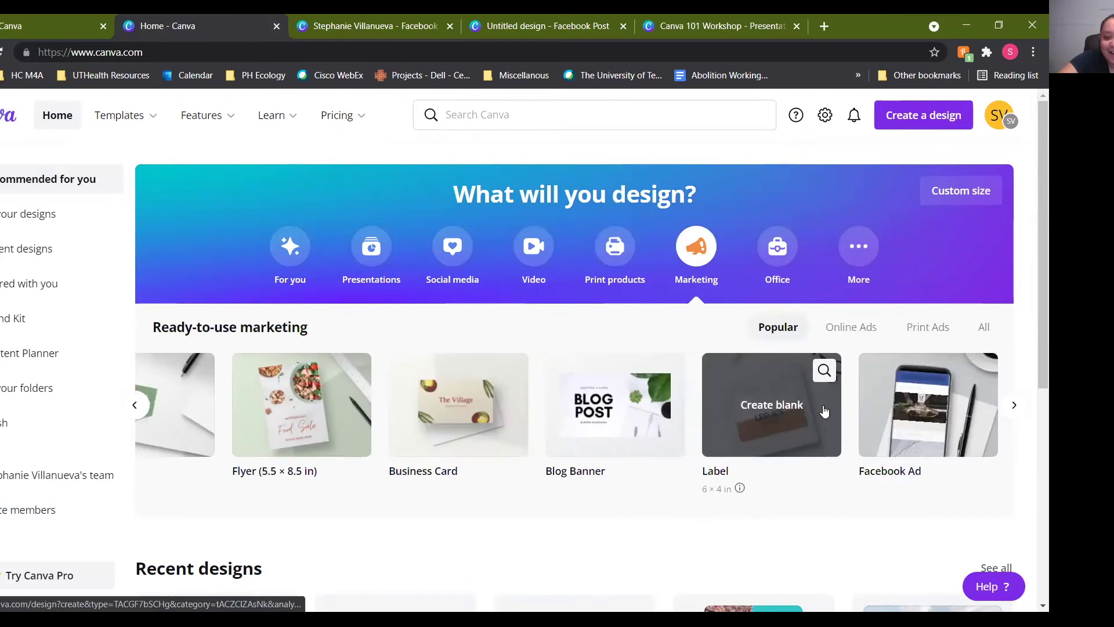
scroll(824, 411, "right", 8)
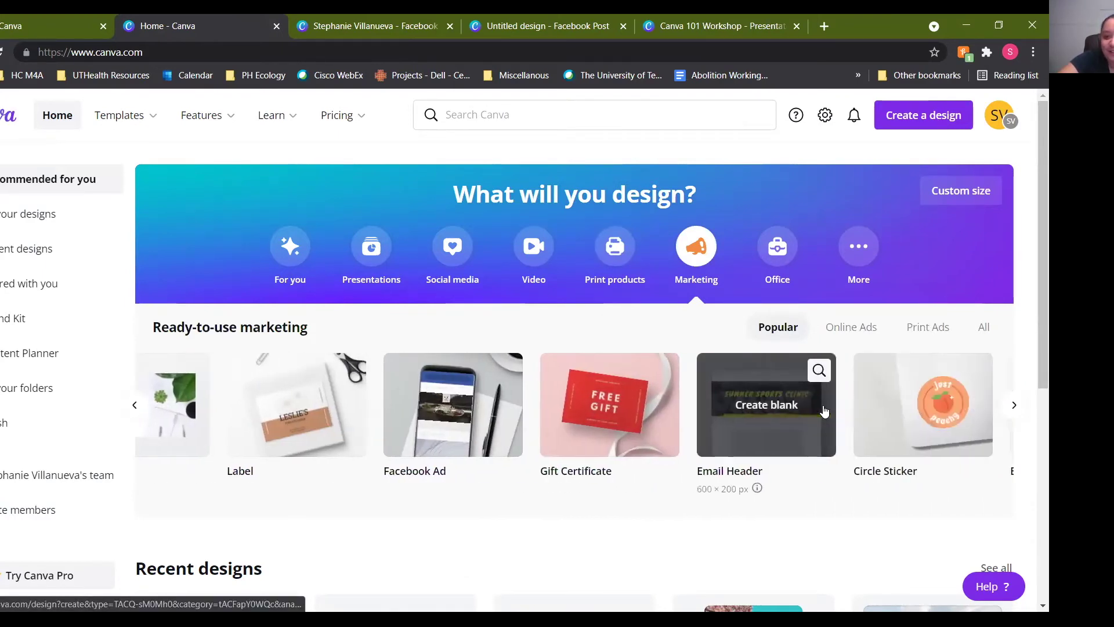
left_click(778, 261)
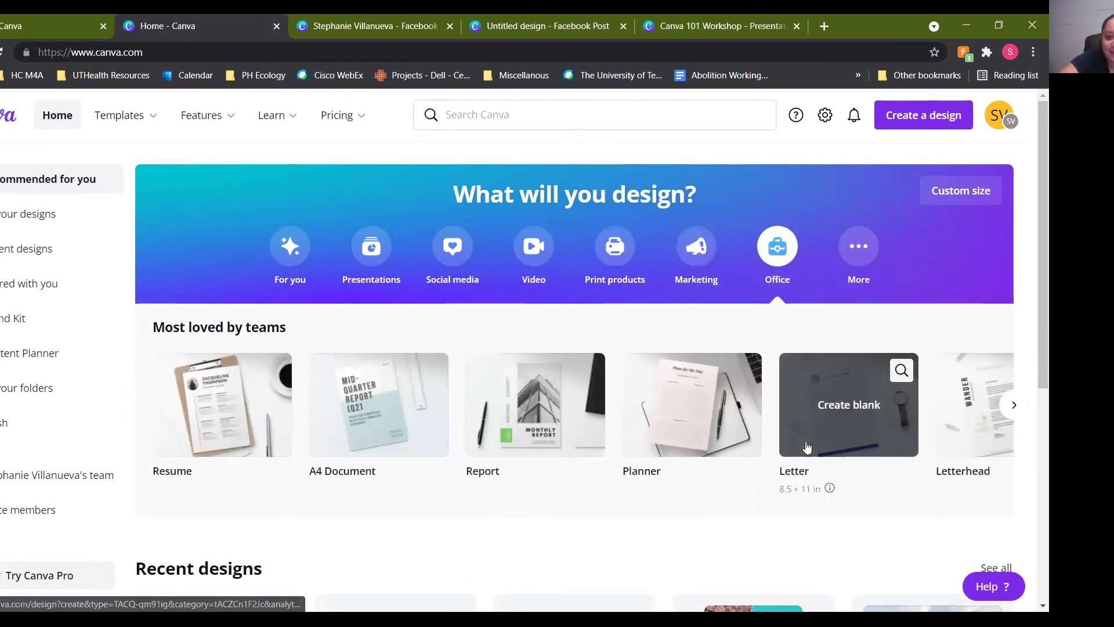
scroll(812, 443, "right", 20)
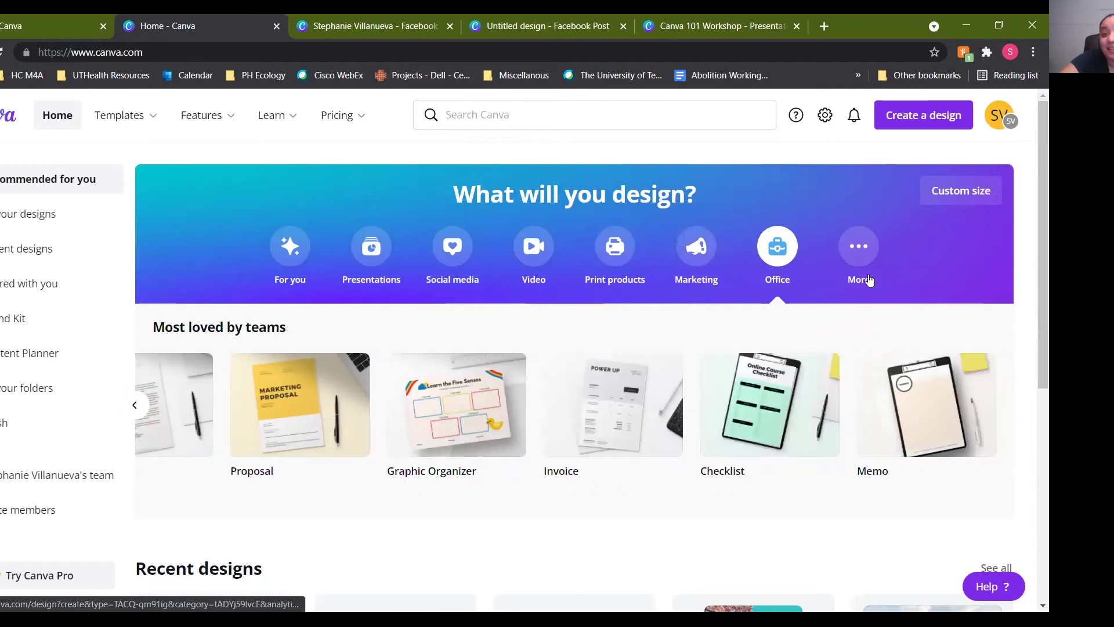
left_click(859, 247)
scroll(802, 461, "right", 18)
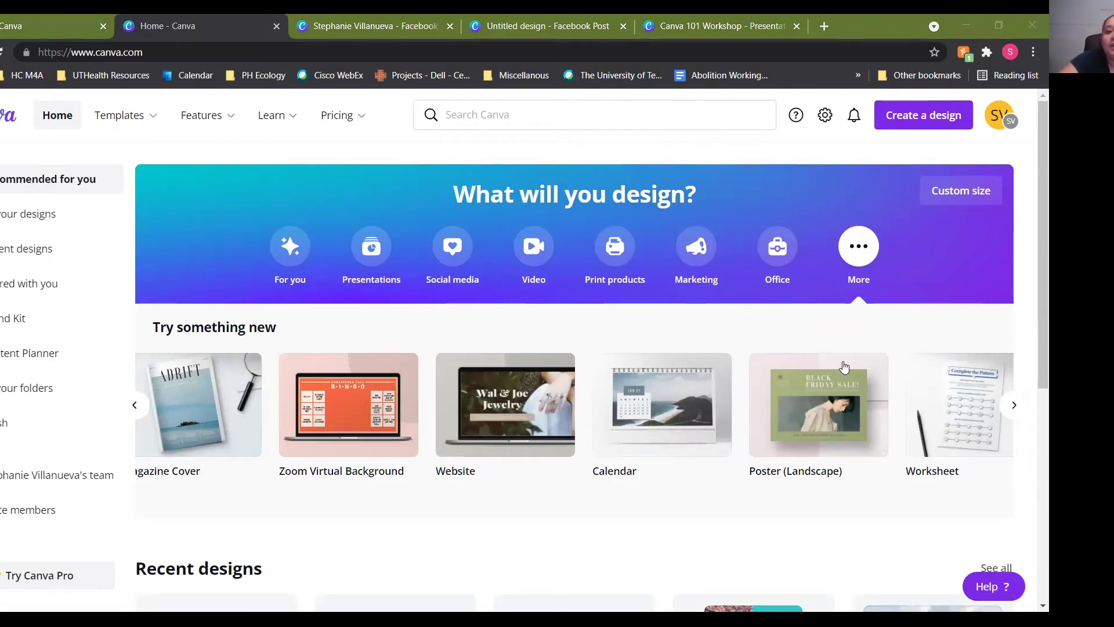
Step: Review the presentation, video and marketing design types once more
left_click(358, 259)
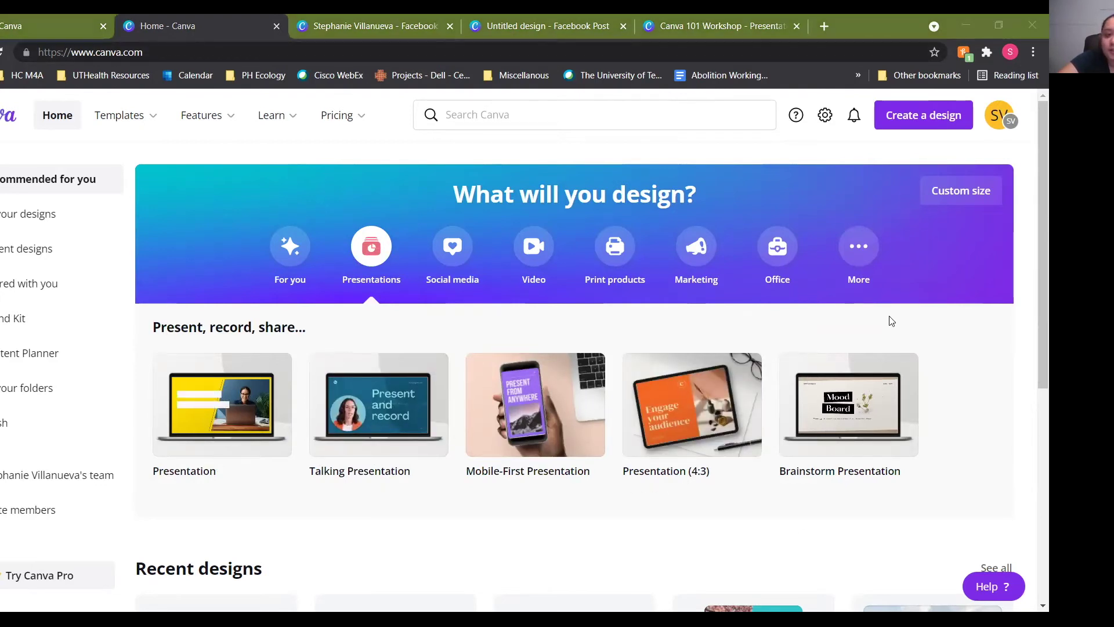
left_click(339, 323)
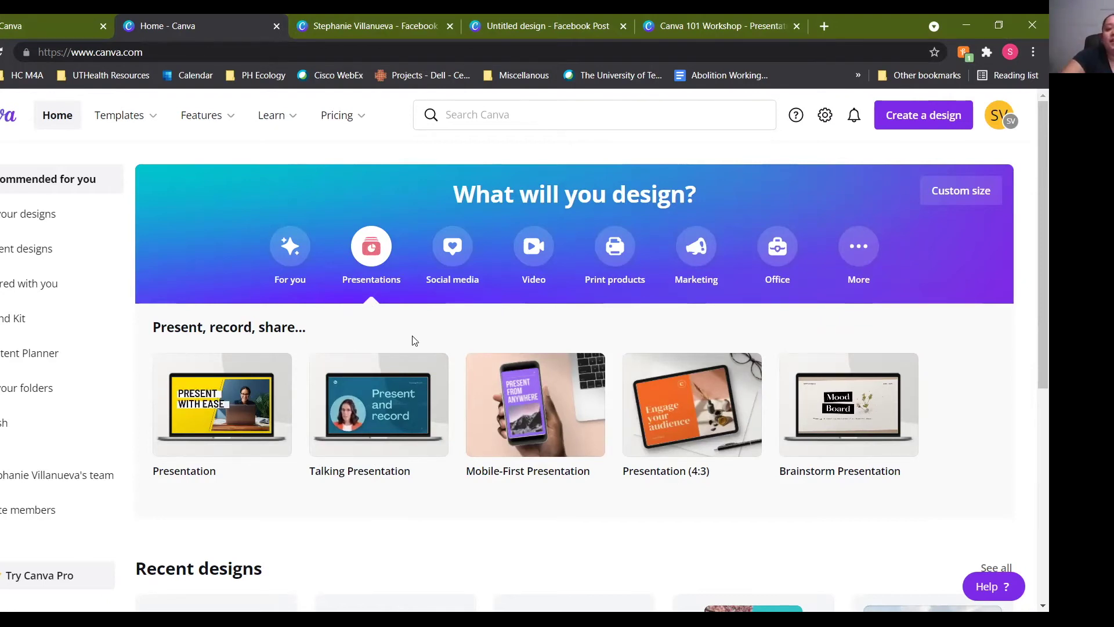
left_click(533, 250)
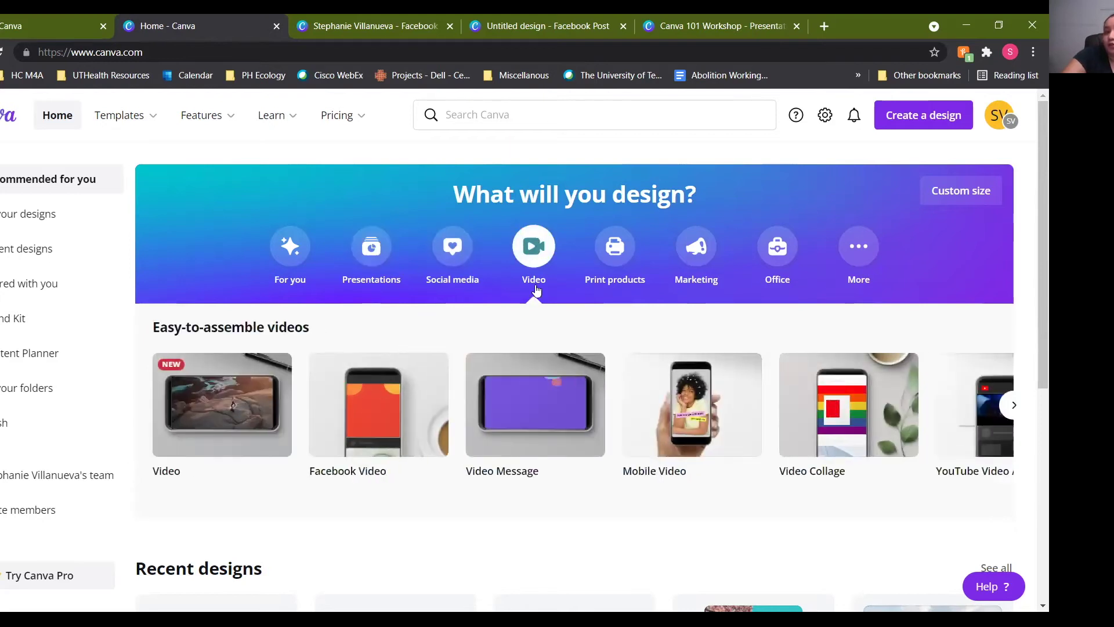
left_click(697, 250)
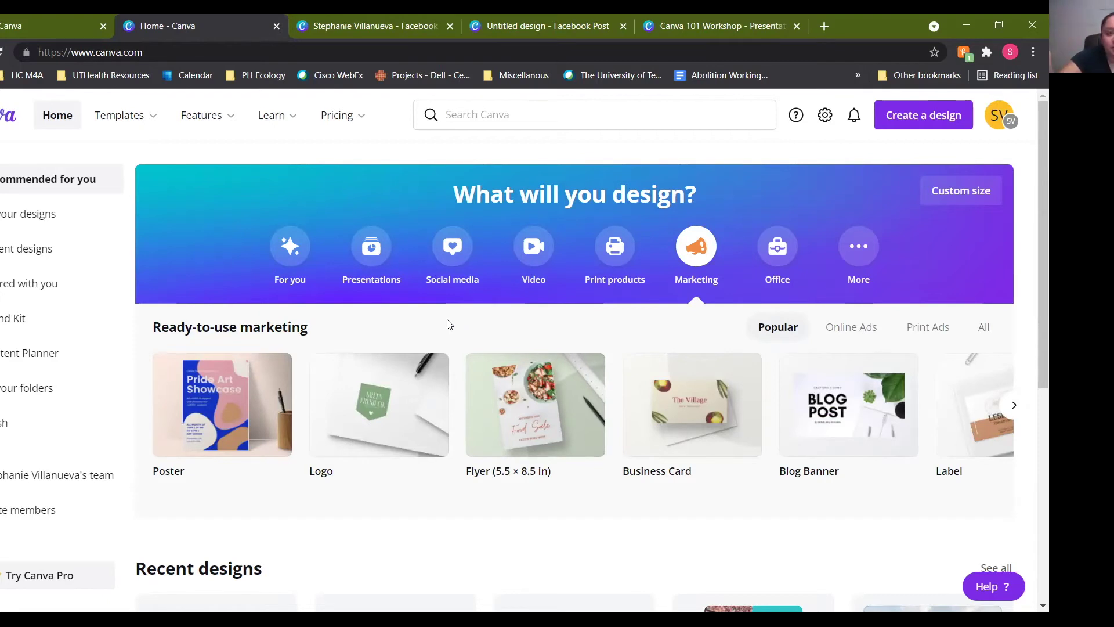
left_click(293, 249)
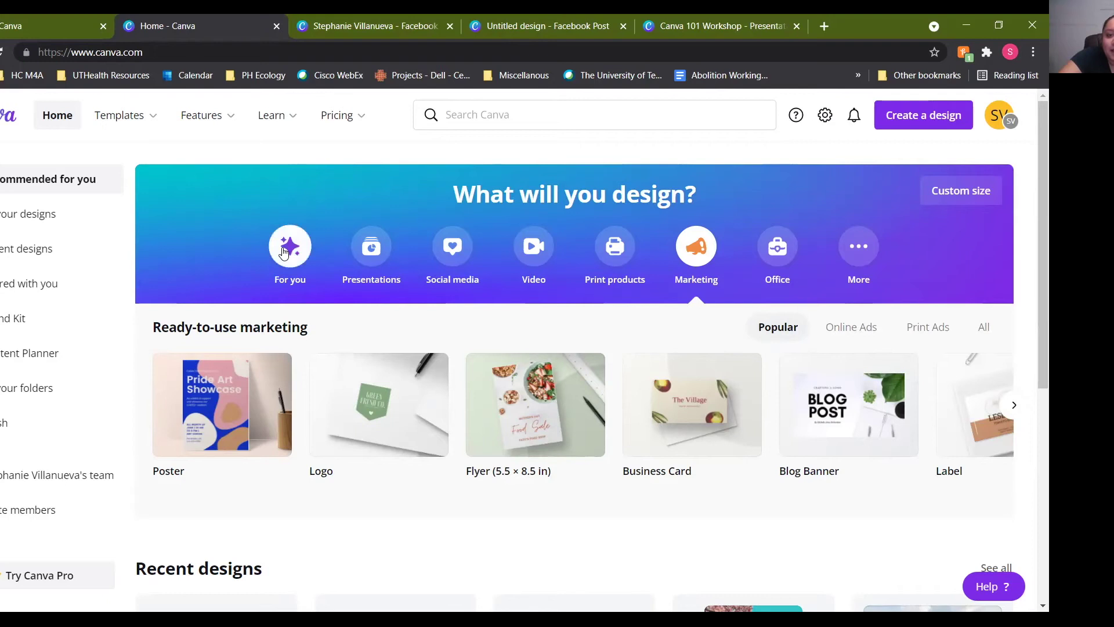
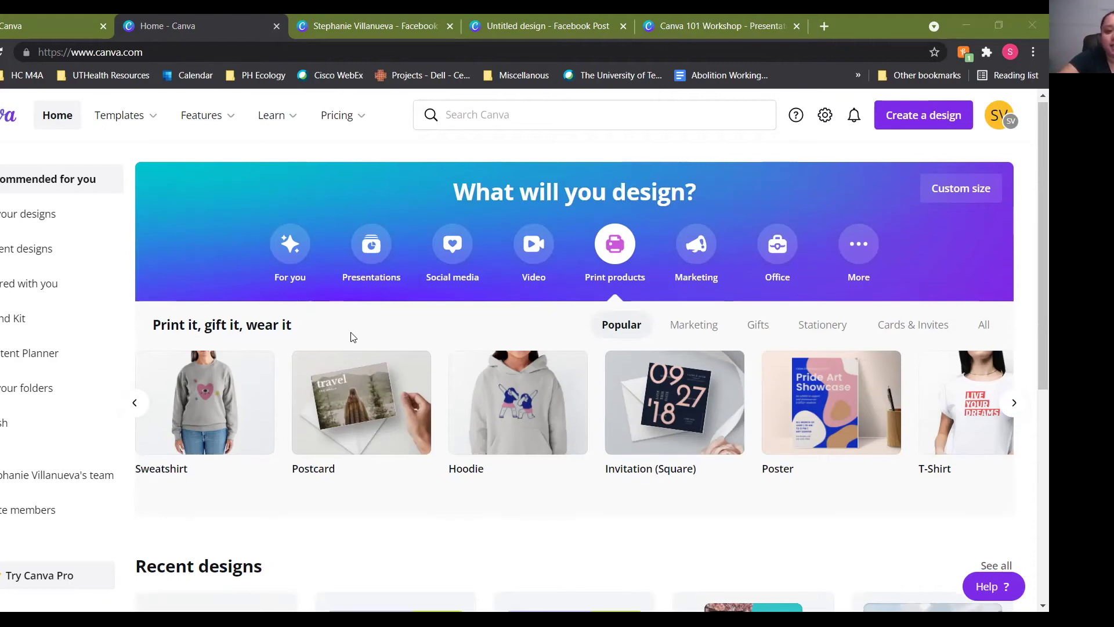
Step: Look over the recent designs on the home page and sign out of the account
scroll(350, 332, "down", 6)
scroll(400, 504, "down", 1)
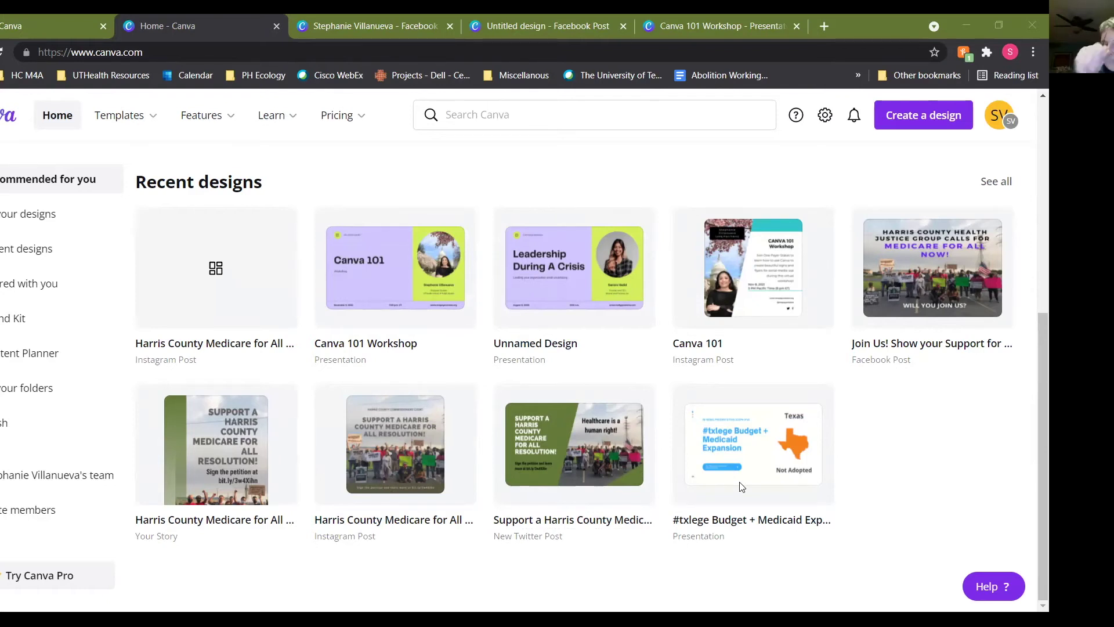
left_click(999, 115)
left_click(853, 473)
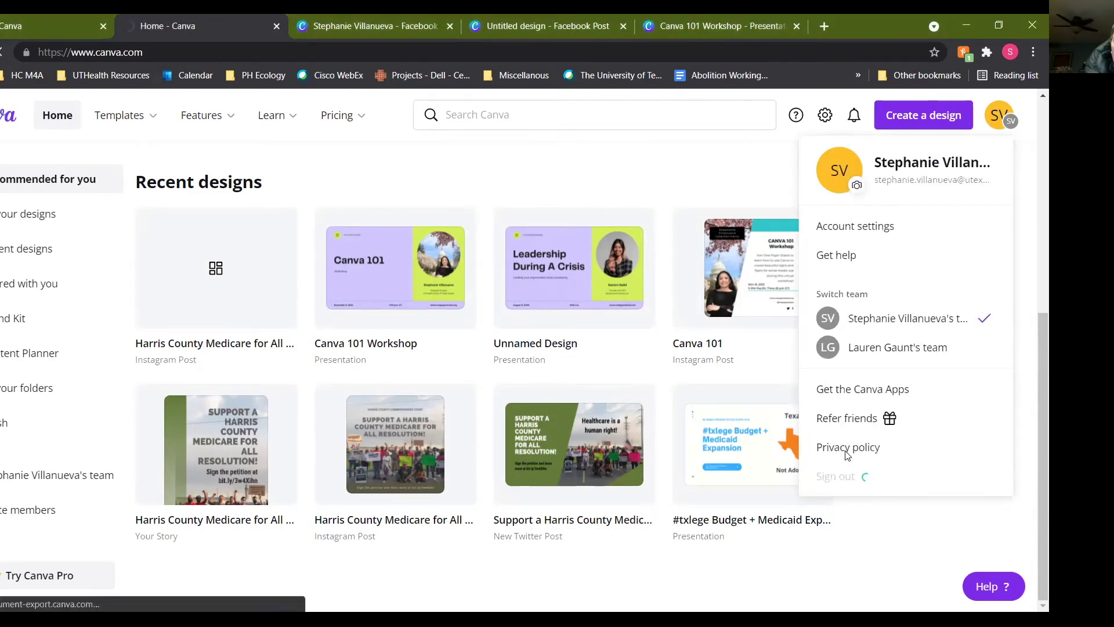
Step: Search the web for "canva"
left_click(258, 52)
type("canva")
key("Return")
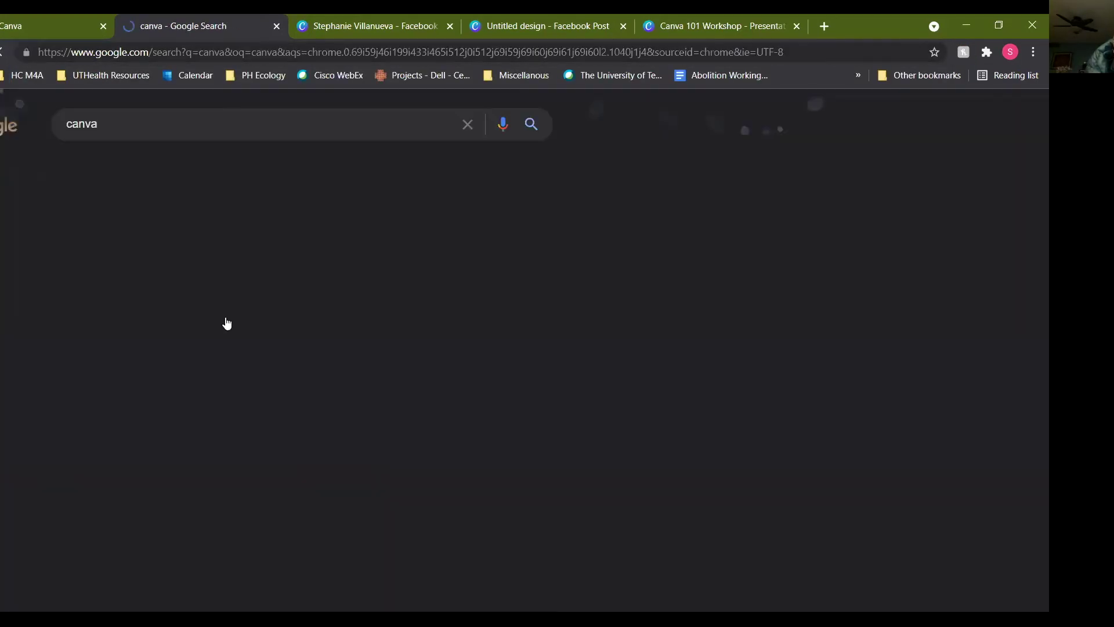
Step: Open the Canva website from the search results, dismiss the Google sign-in prompt and view the account sign-up options
scroll(105, 506, "down", 1)
left_click(104, 505)
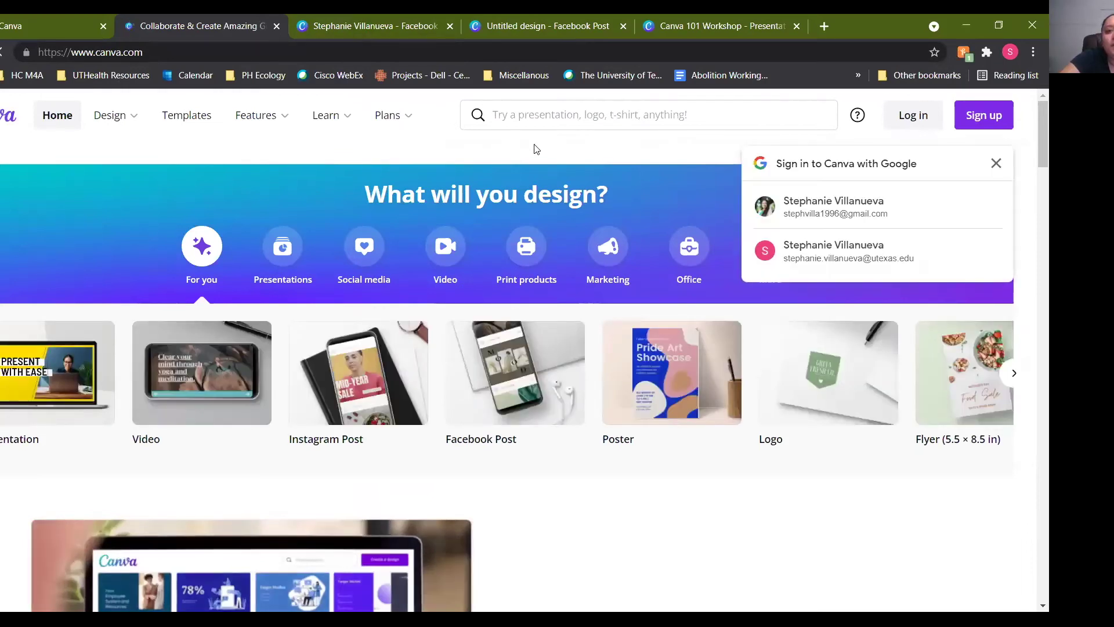
left_click(995, 164)
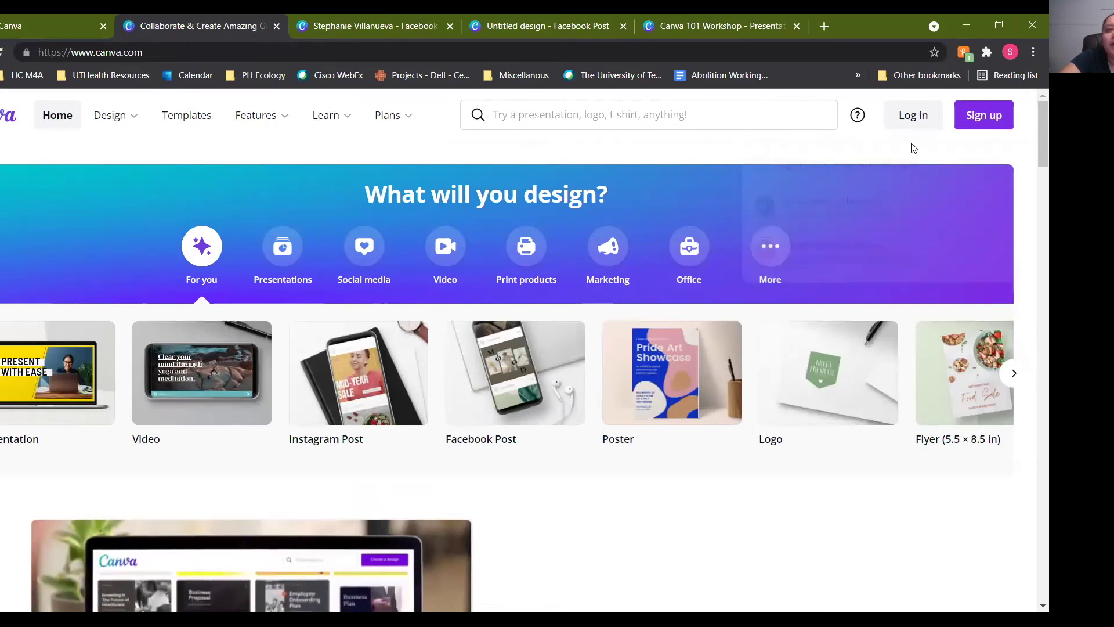
left_click(999, 121)
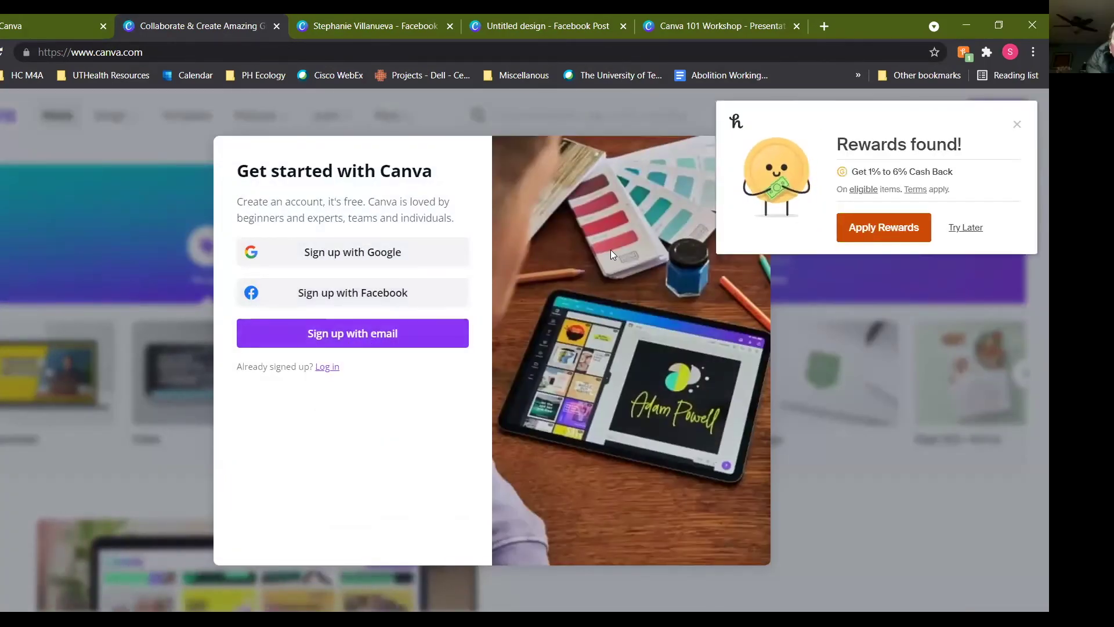
left_click(1017, 125)
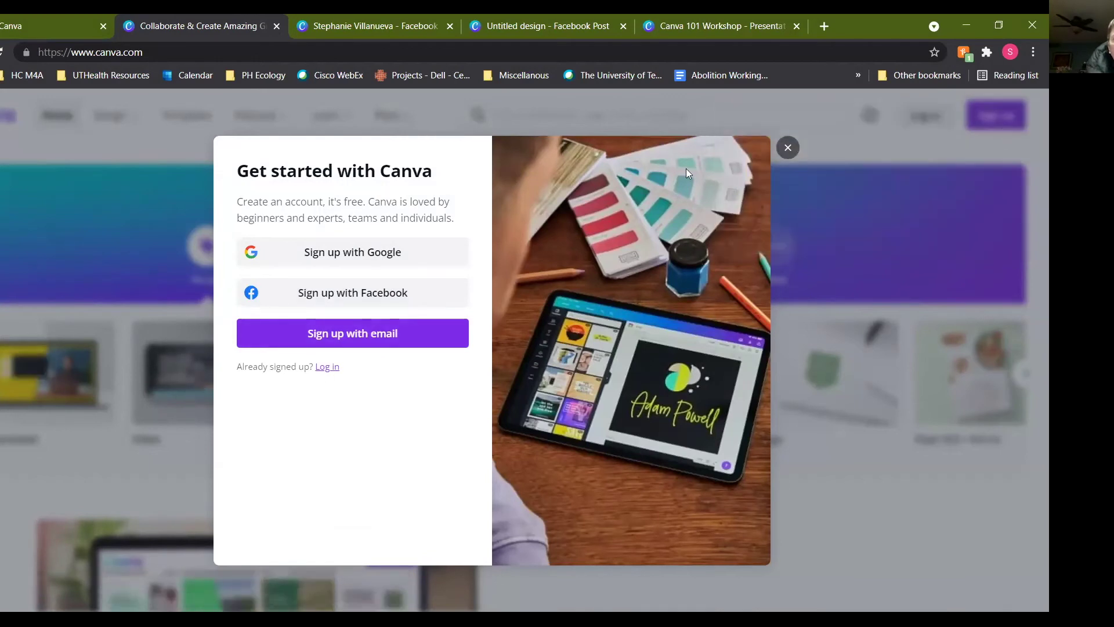
left_click(787, 147)
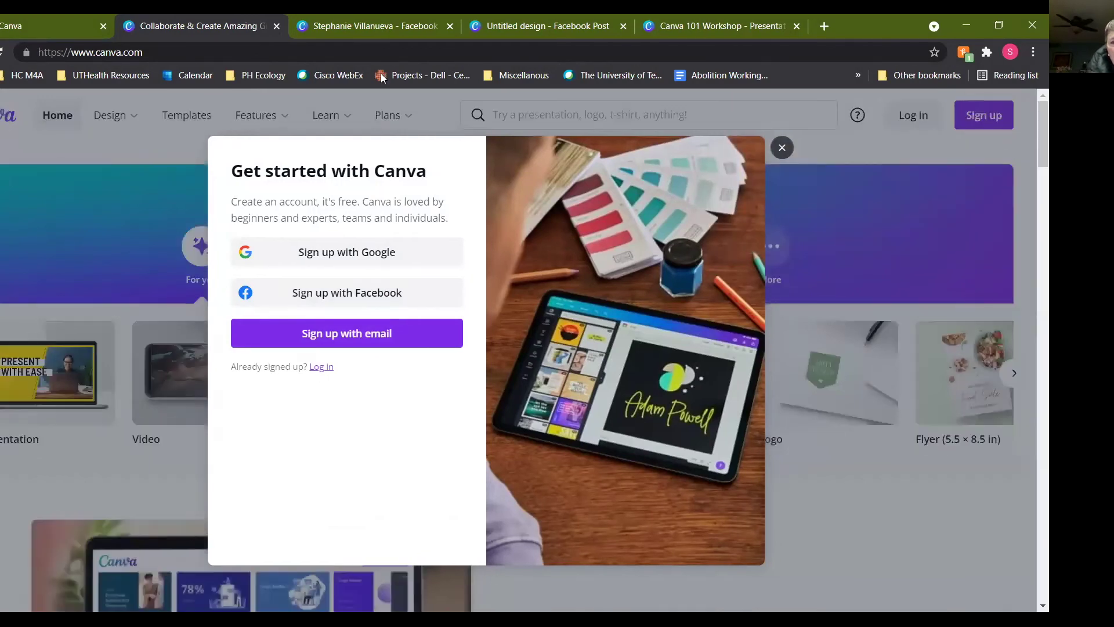
Step: Copy the web address of the signed-out Canva home page
right_click(179, 56)
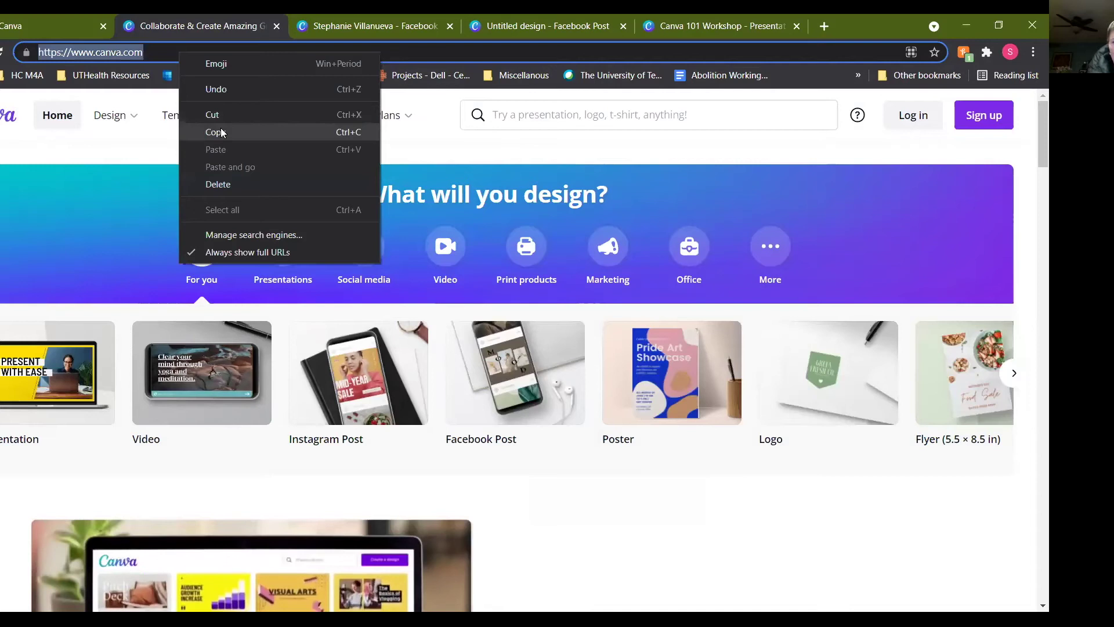
left_click(732, 207)
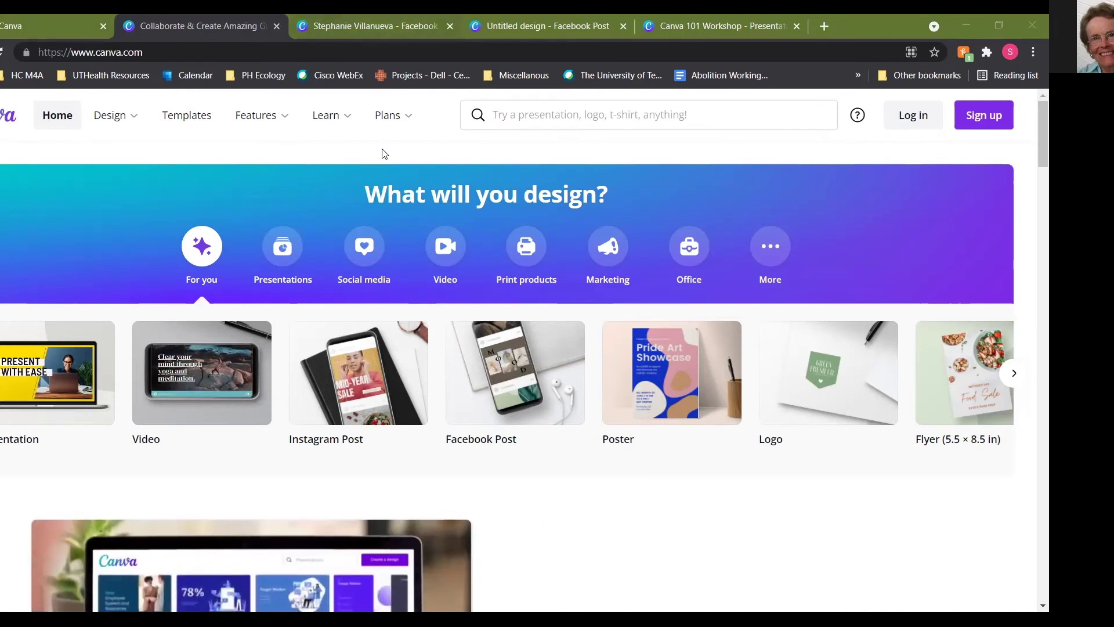
Step: Close the General Meeting Facebook post and the signed-out home page, and return to the signed-in Canva home page
left_click(377, 17)
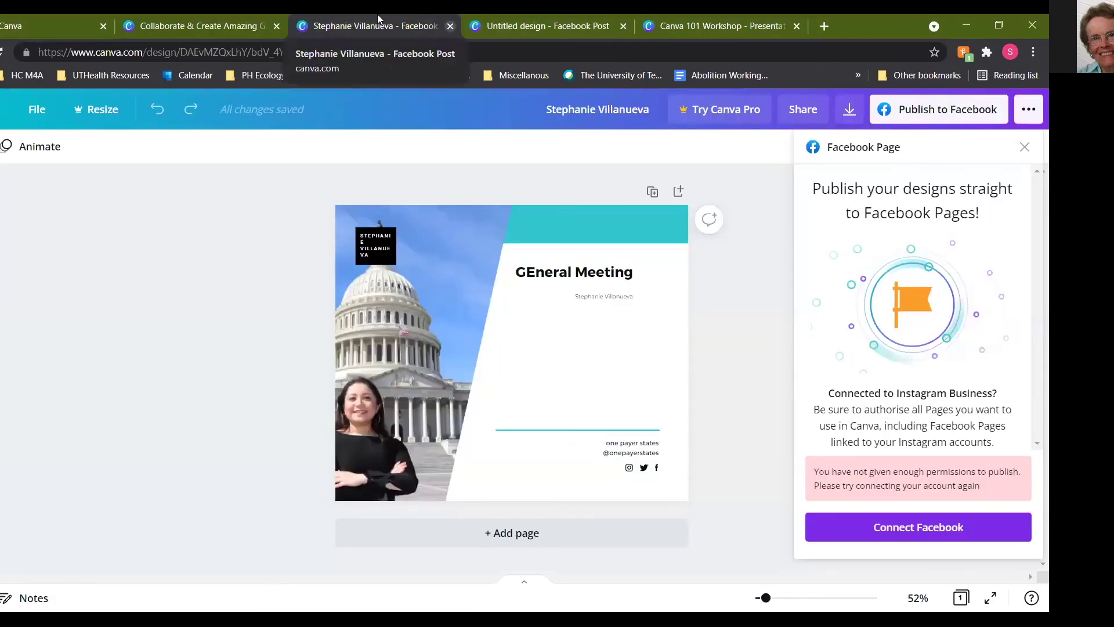
left_click(450, 25)
left_click(185, 25)
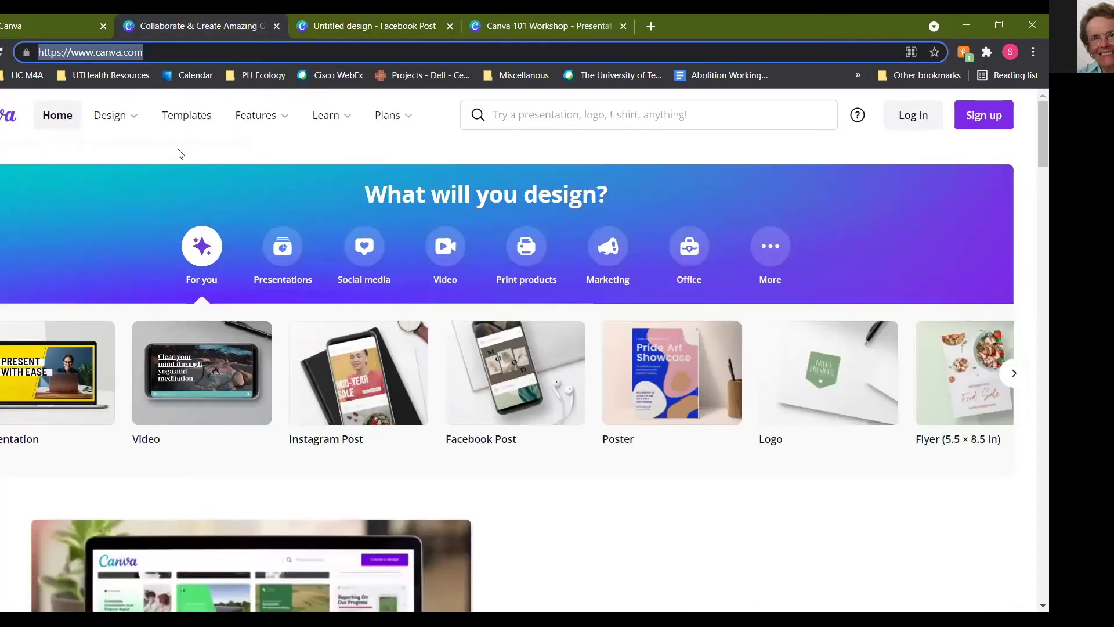
left_click(276, 26)
left_click(105, 20)
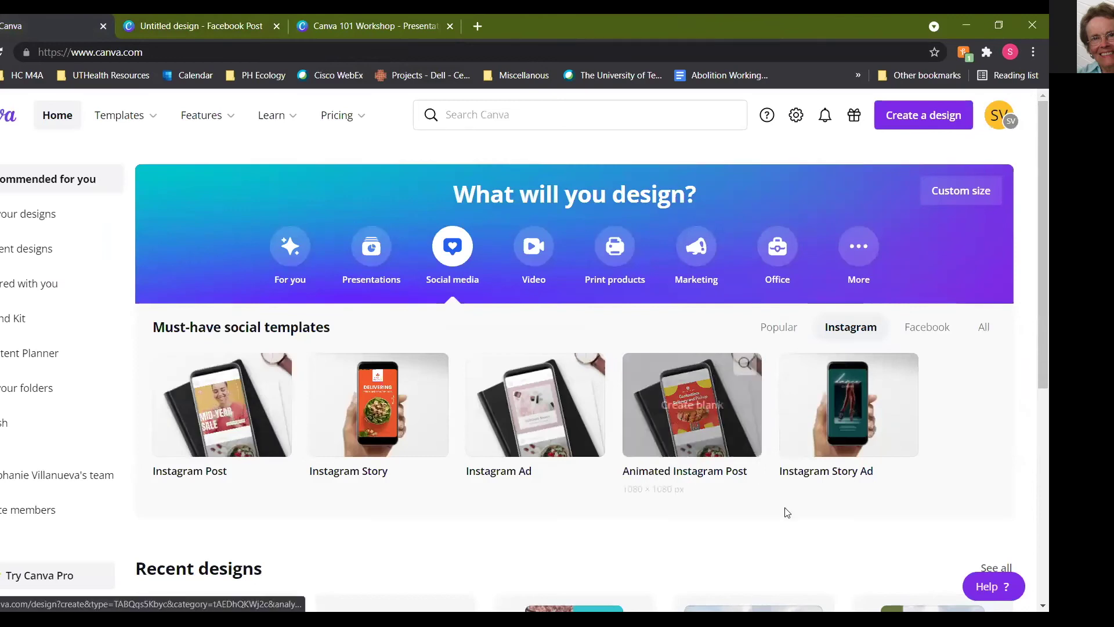
Step: Create a blank poster from the popular print products and skip the introductory video and guided tour
left_click(615, 246)
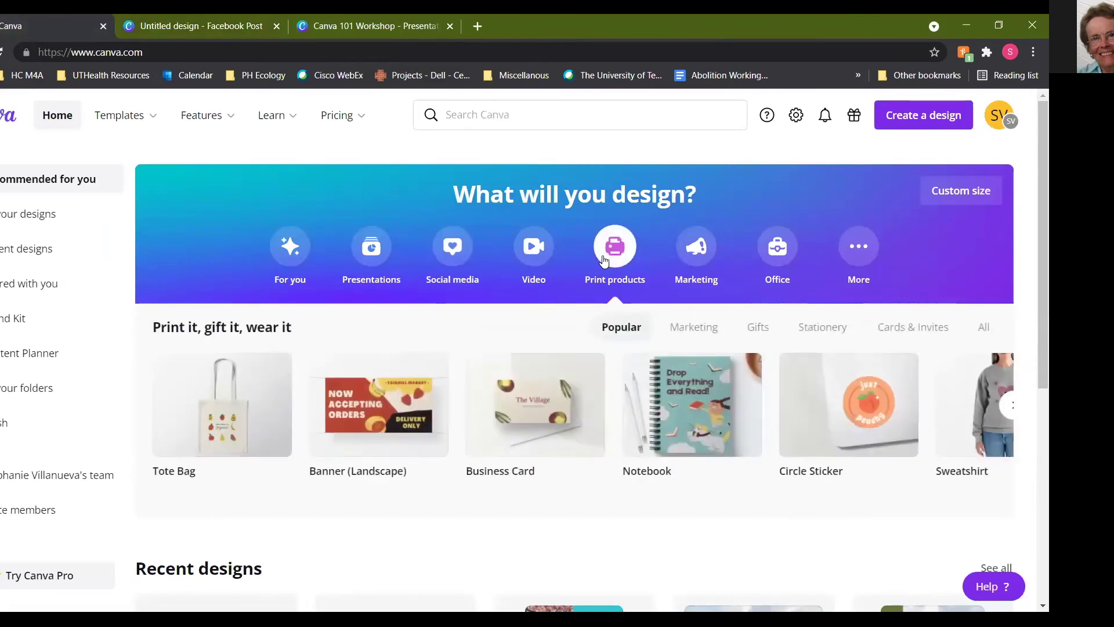
scroll(718, 446, "right", 3)
scroll(718, 446, "right", 10)
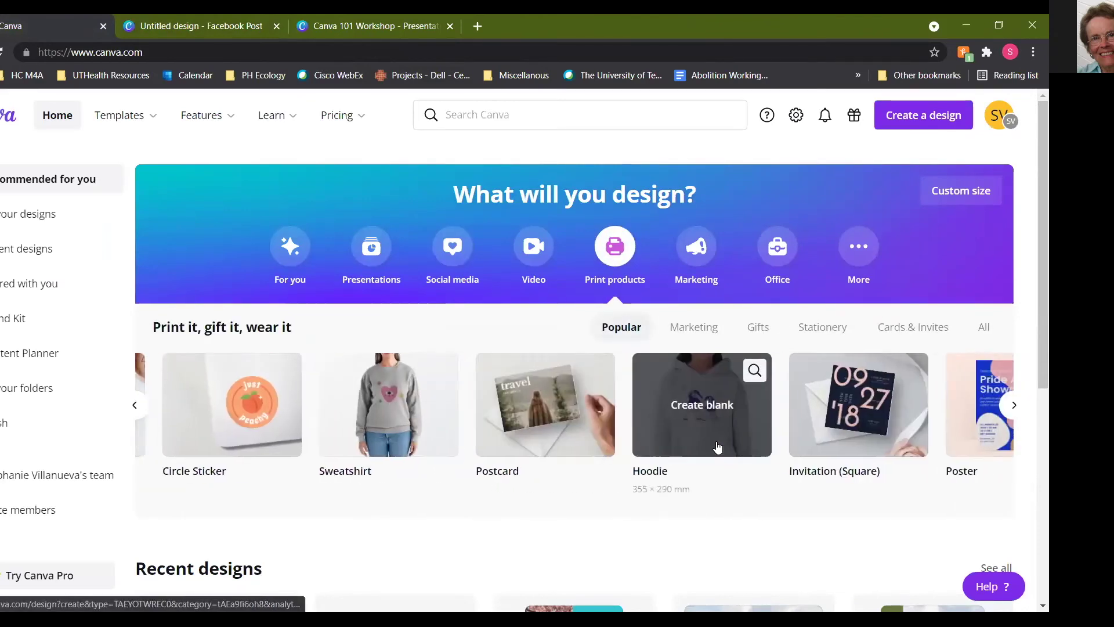
left_click(624, 438)
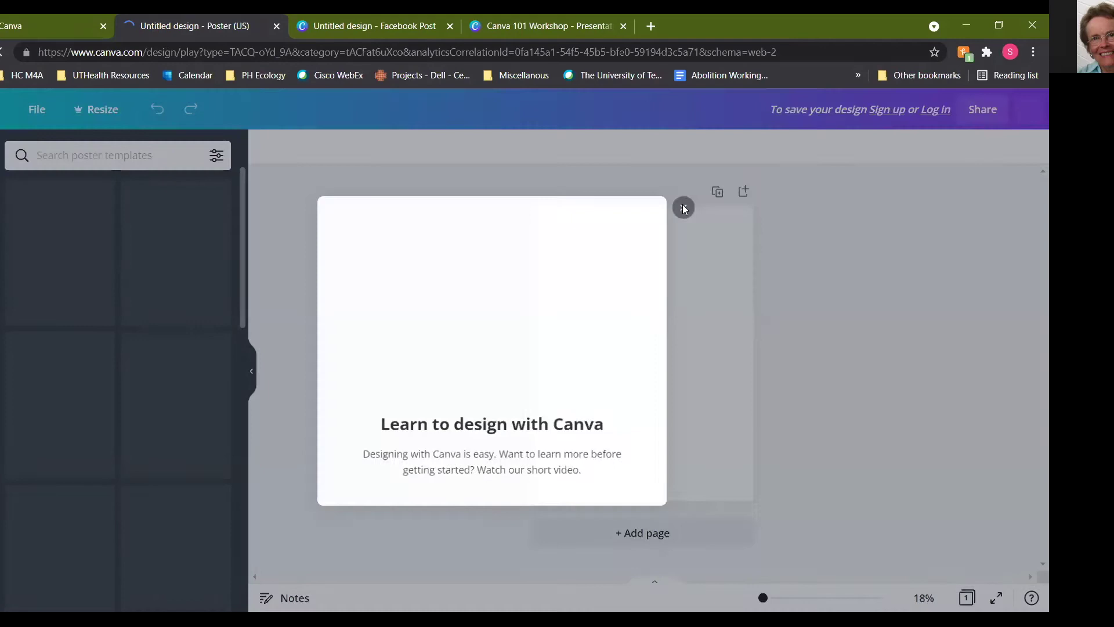
left_click(685, 206)
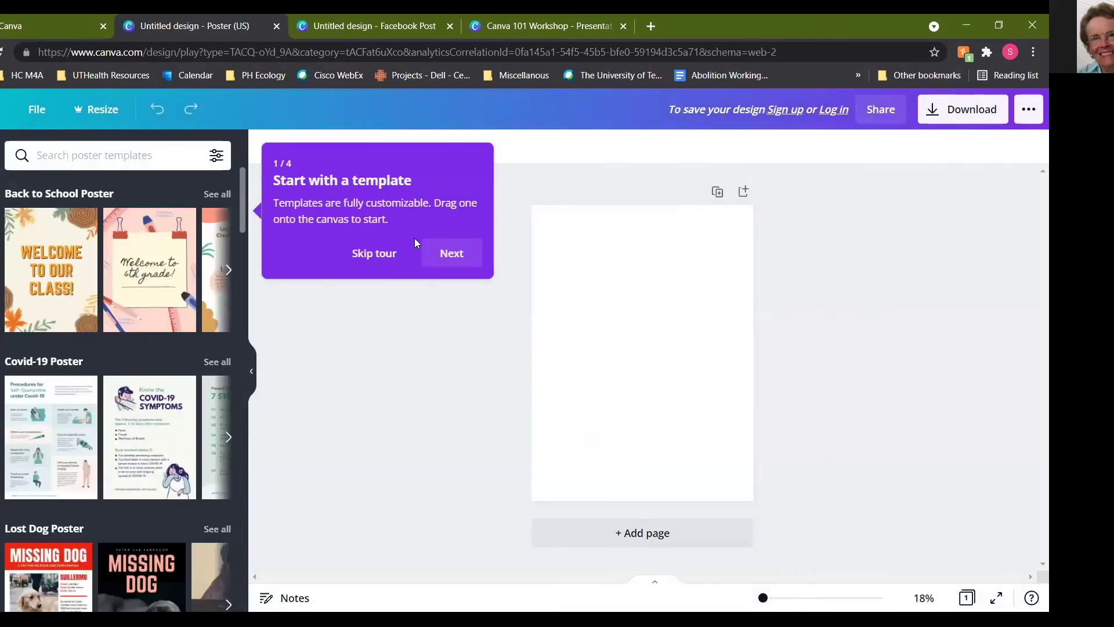
left_click(414, 245)
Step: Close the signed-in Canva home page
left_click(81, 23)
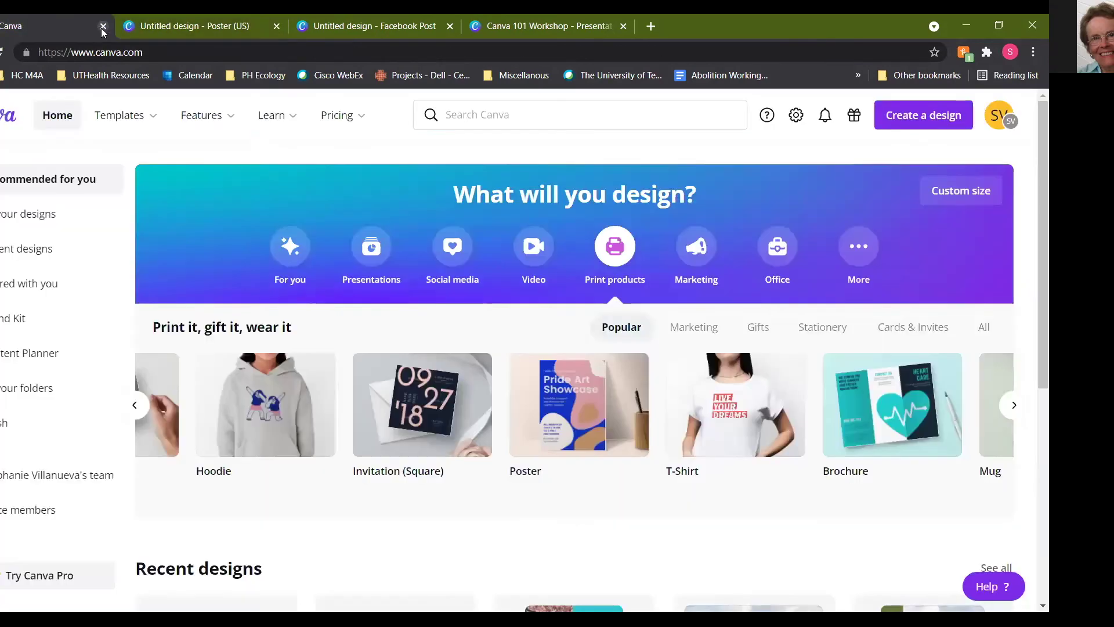
left_click(103, 28)
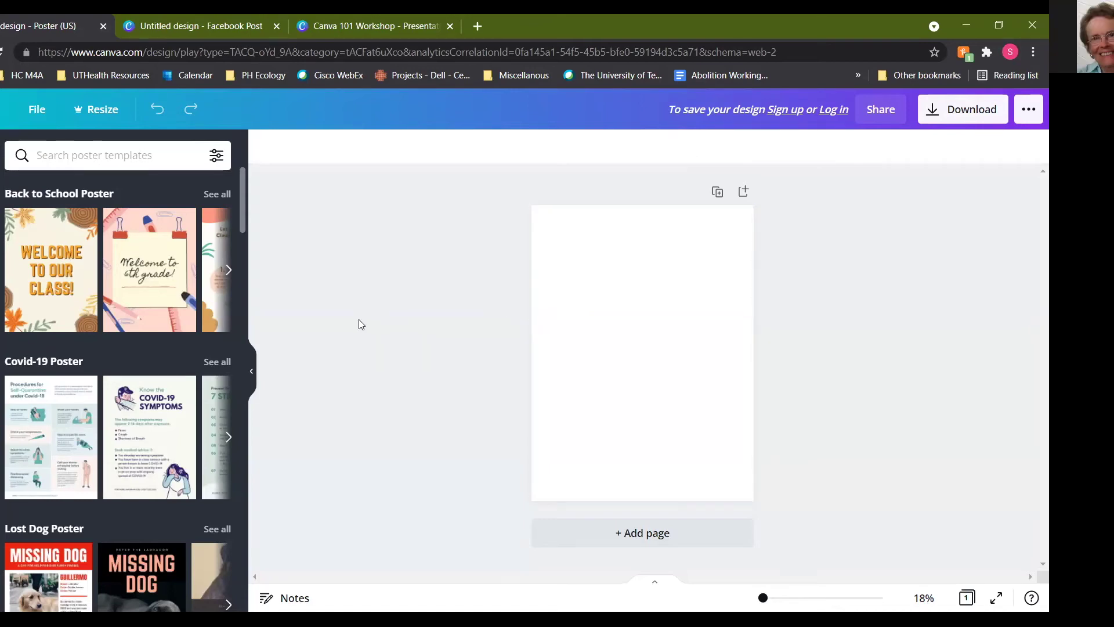
Step: Hide the template list beside the blank poster and look over the file options
left_click(254, 368)
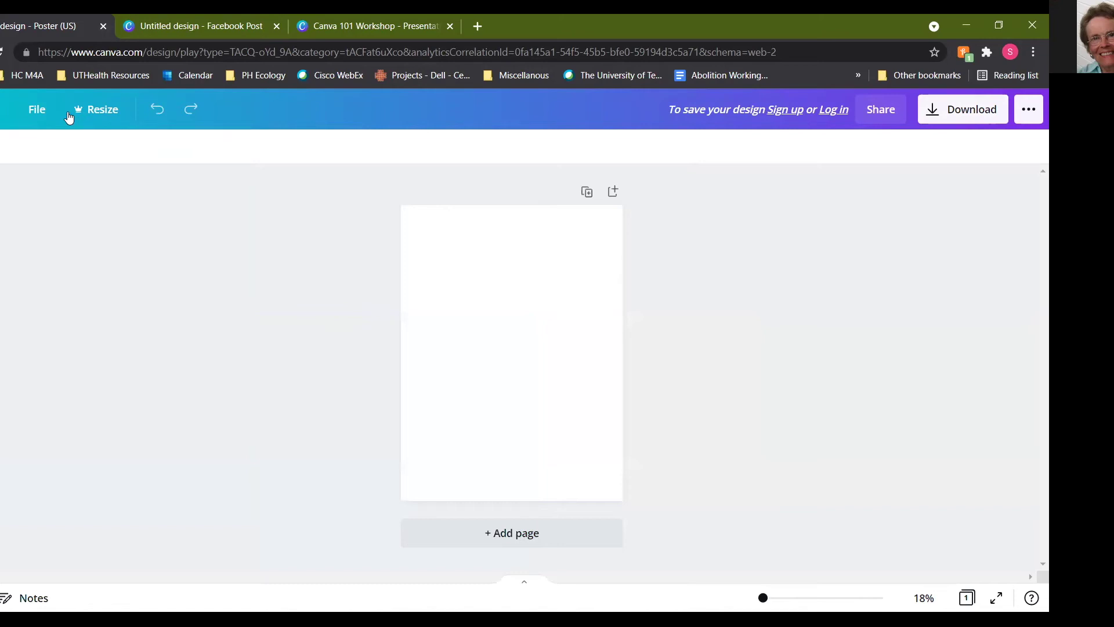
left_click(444, 319)
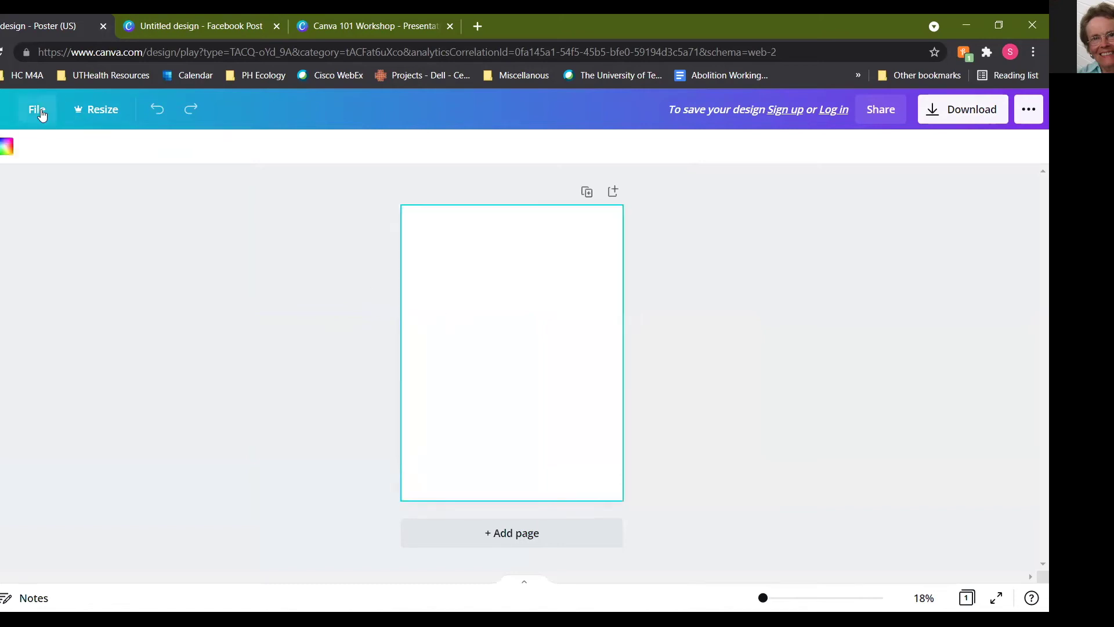
left_click(34, 110)
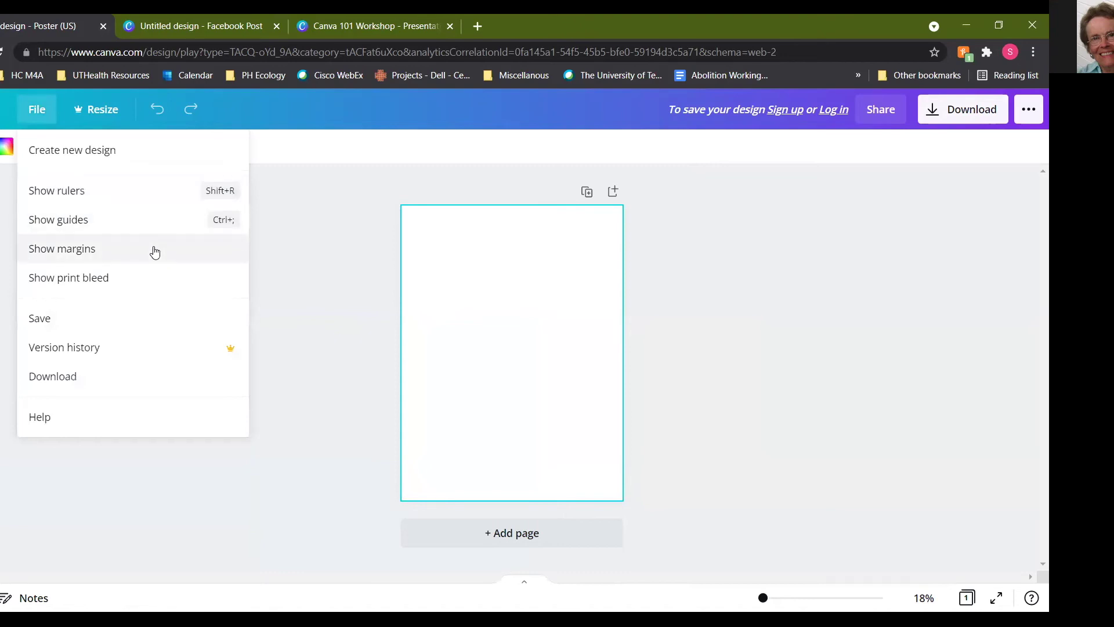
left_click(301, 263)
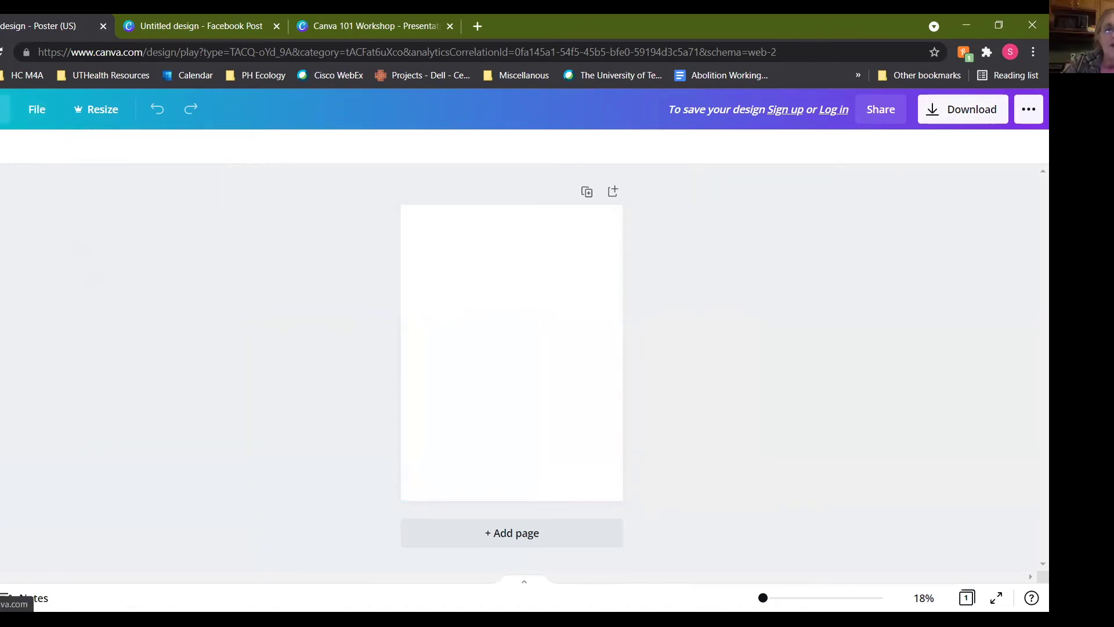
Step: Leave the poster for the Canva home page, and close that page and the blank Facebook post
left_click(5, 109)
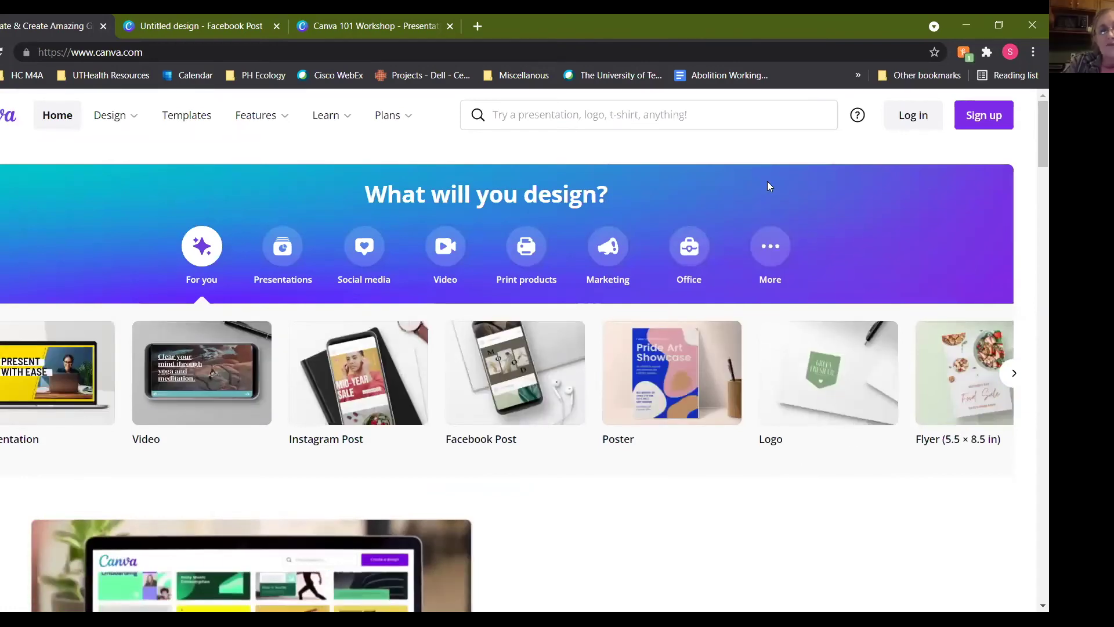
left_click(104, 30)
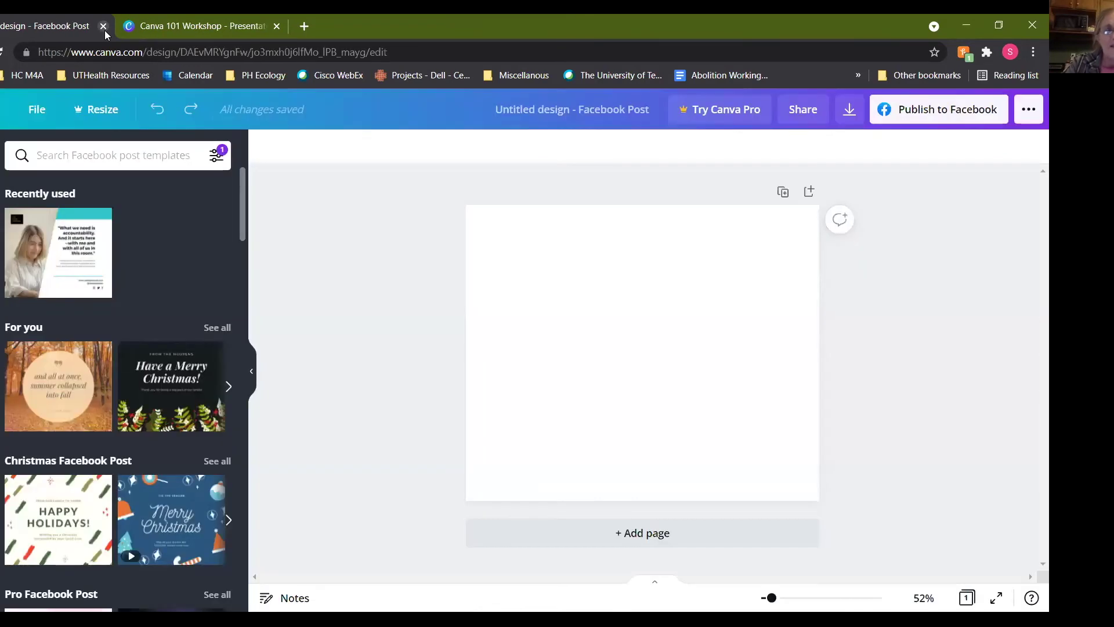
left_click(104, 31)
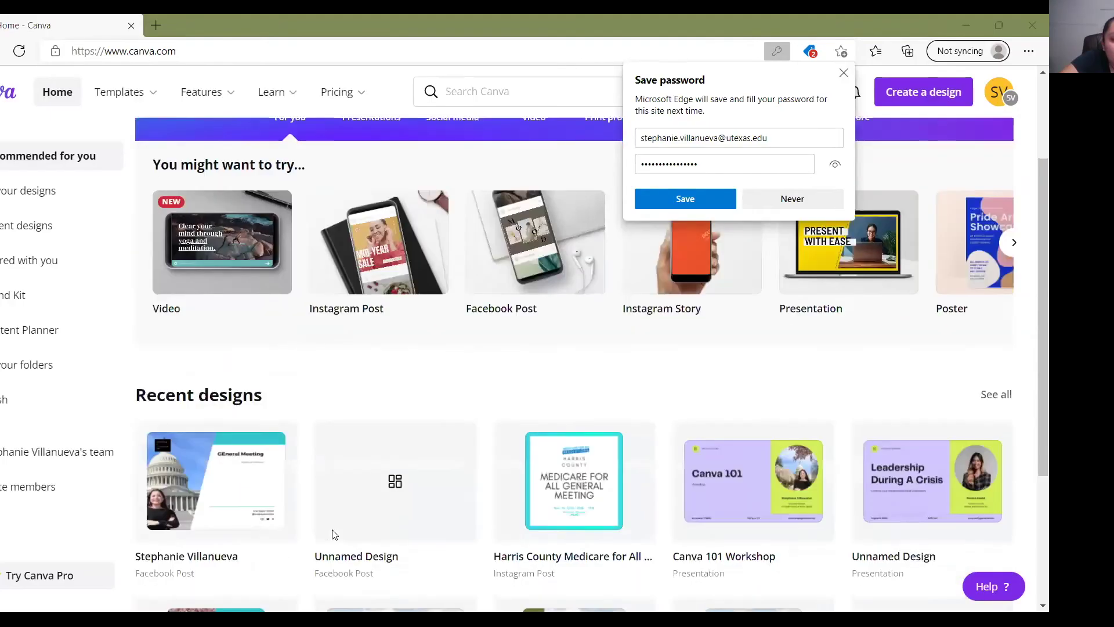
Step: Open the Harris County Medicare for All Instagram post from the recent designs and view the Clinic Open House template's details
scroll(330, 530, "down", 3)
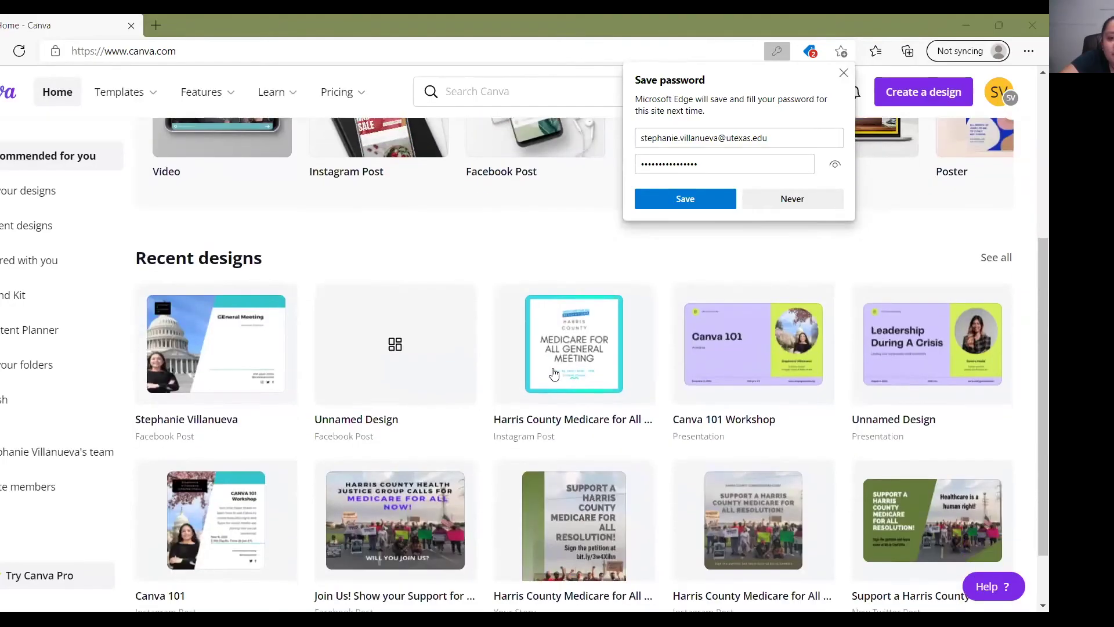
left_click(554, 373)
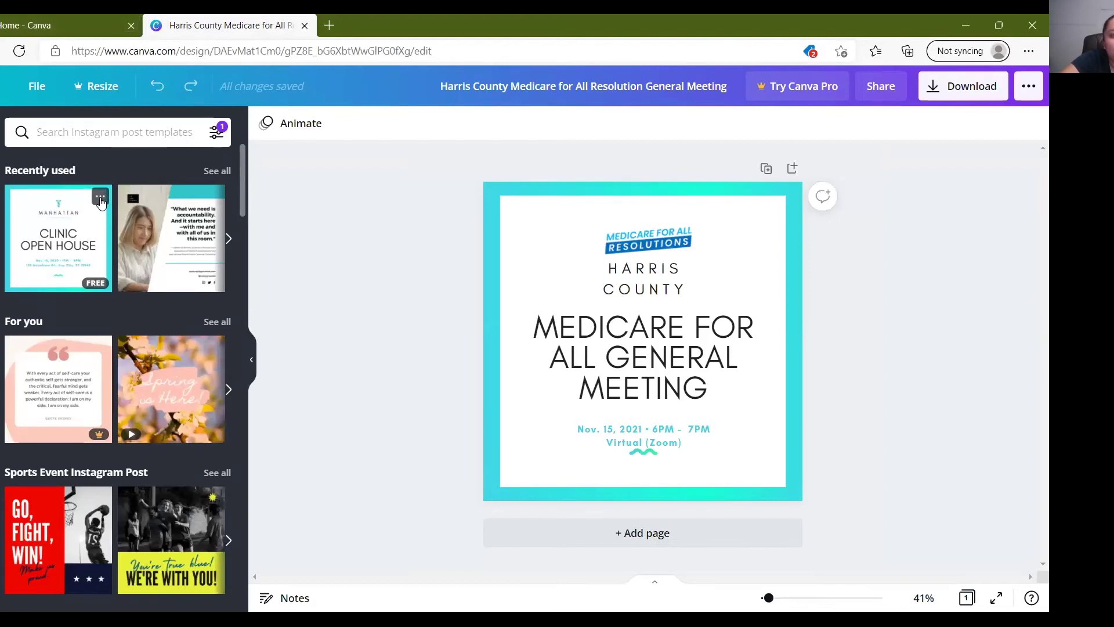
left_click(101, 199)
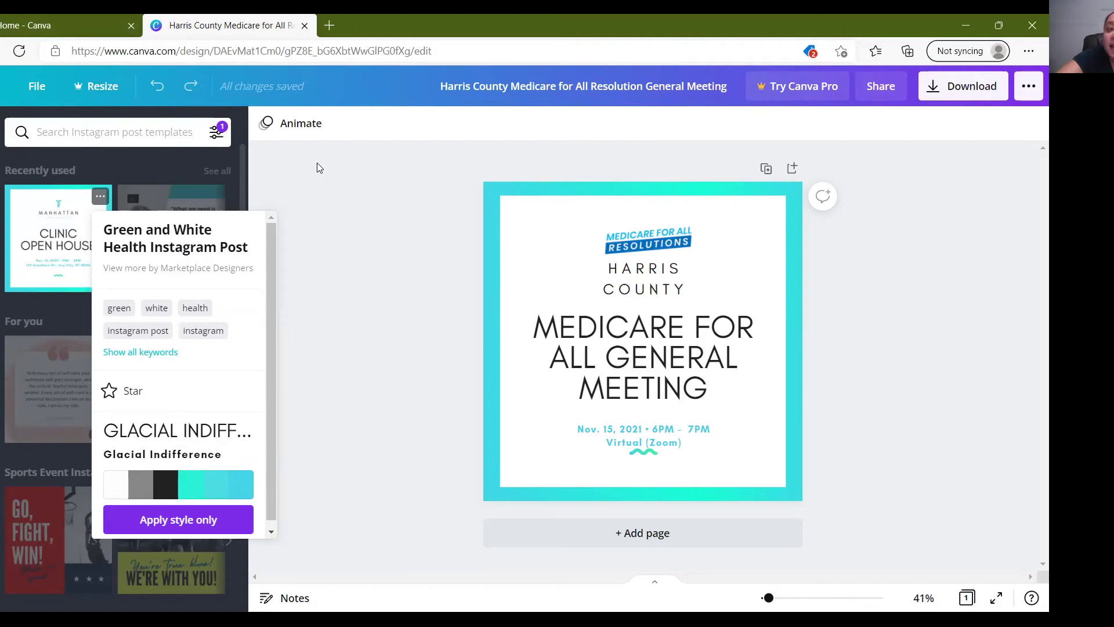
Step: Return to the home page and look through the popular social media design types
left_click(101, 14)
scroll(318, 265, "up", 2)
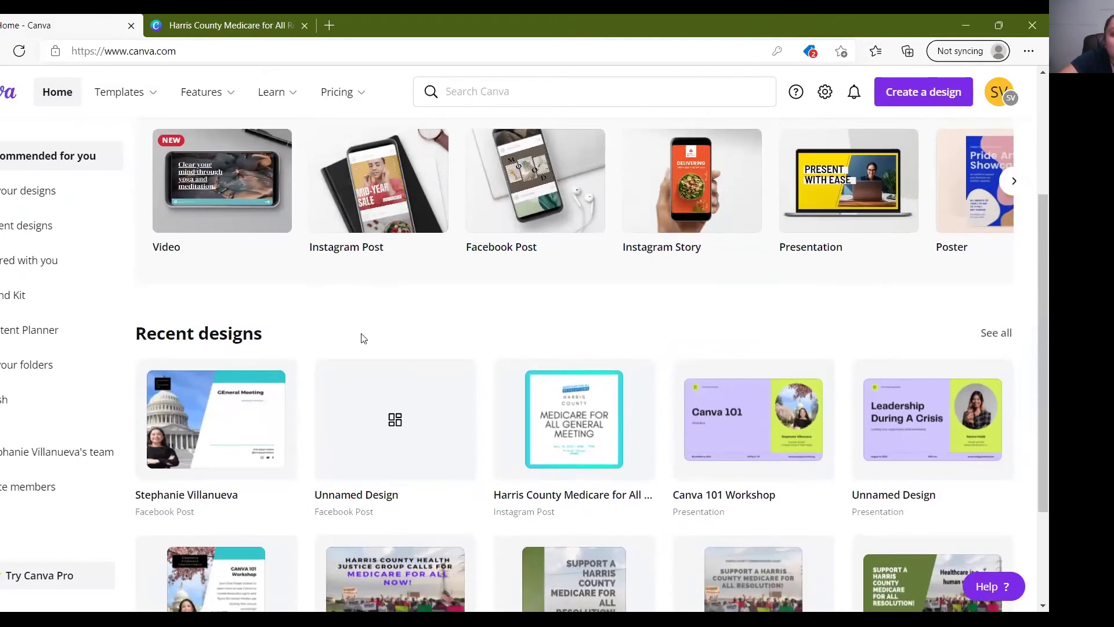
scroll(360, 338, "up", 3)
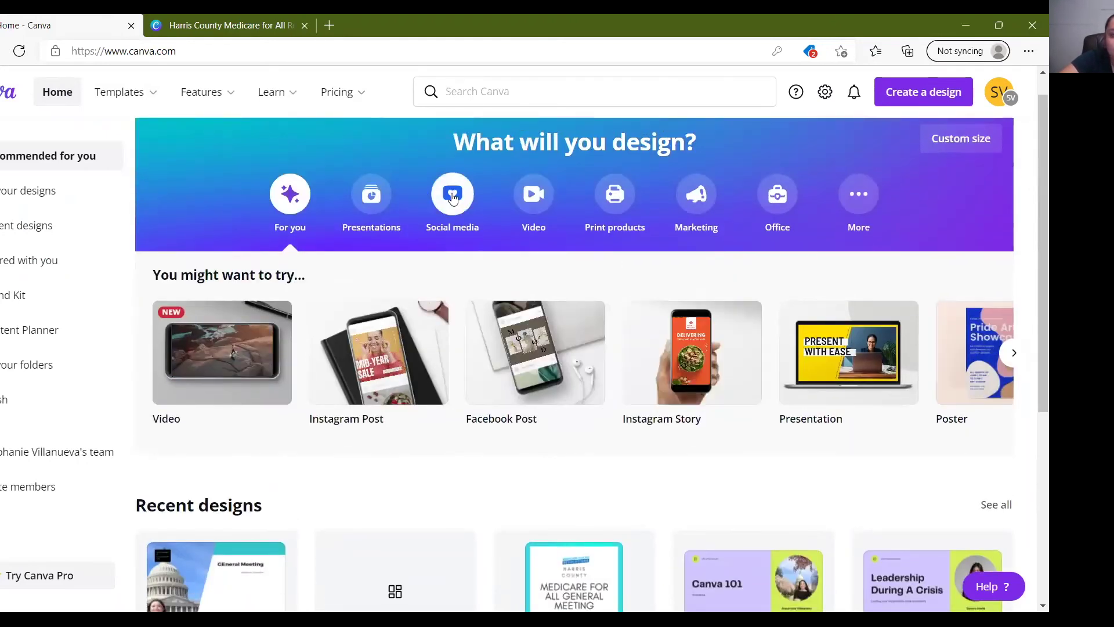
left_click(453, 197)
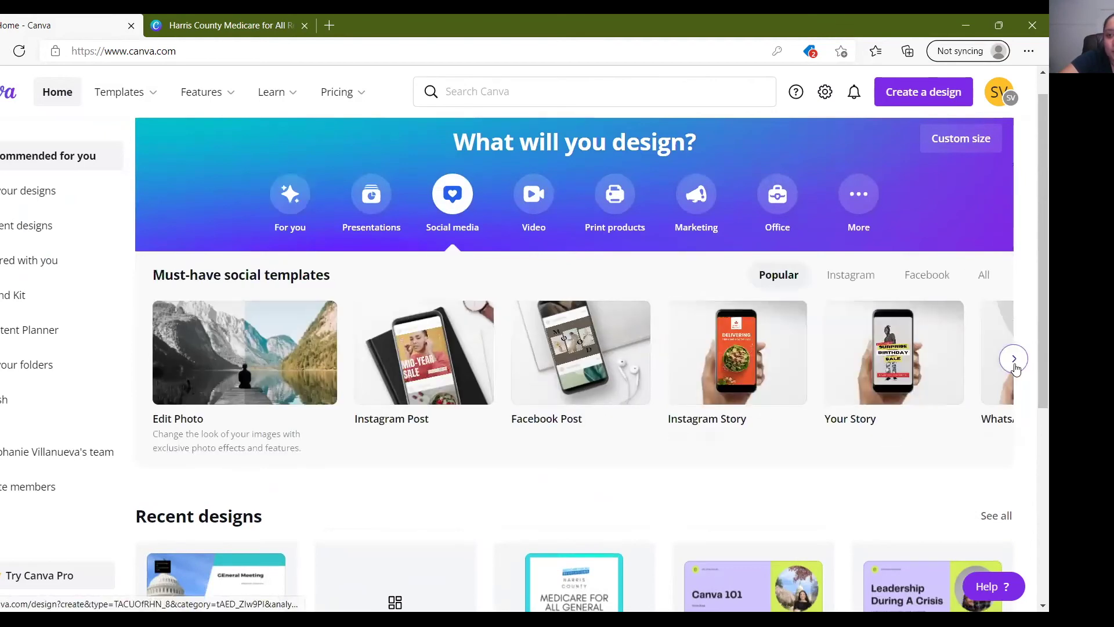
left_click(1014, 357)
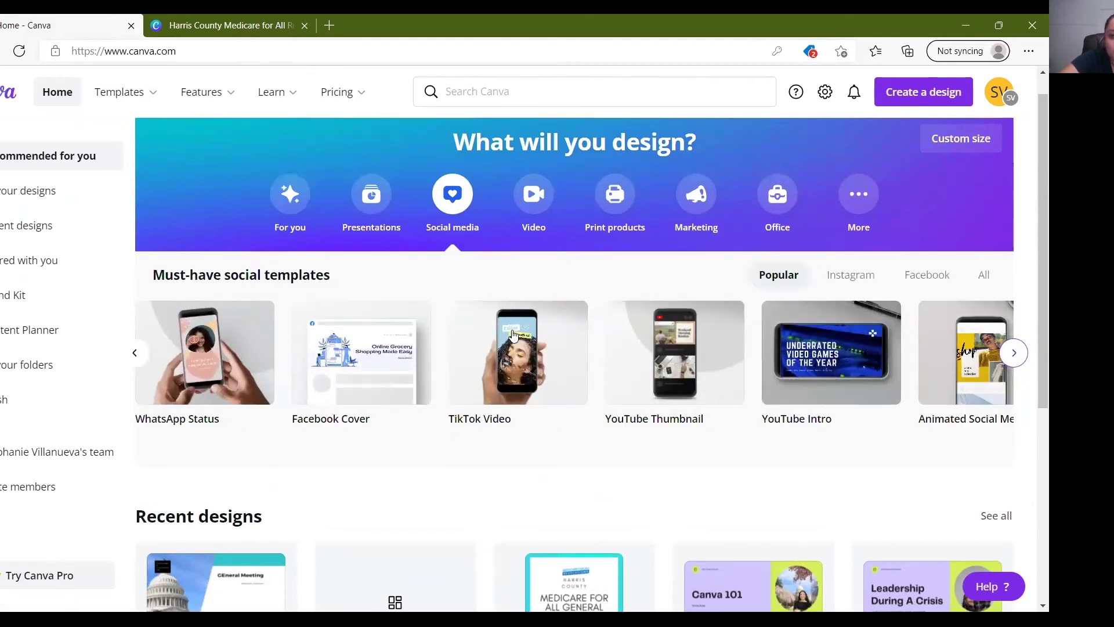
Step: Create a blank Twitter post from the full list of social media design types and return to the Harris County Medicare for All design
left_click(986, 276)
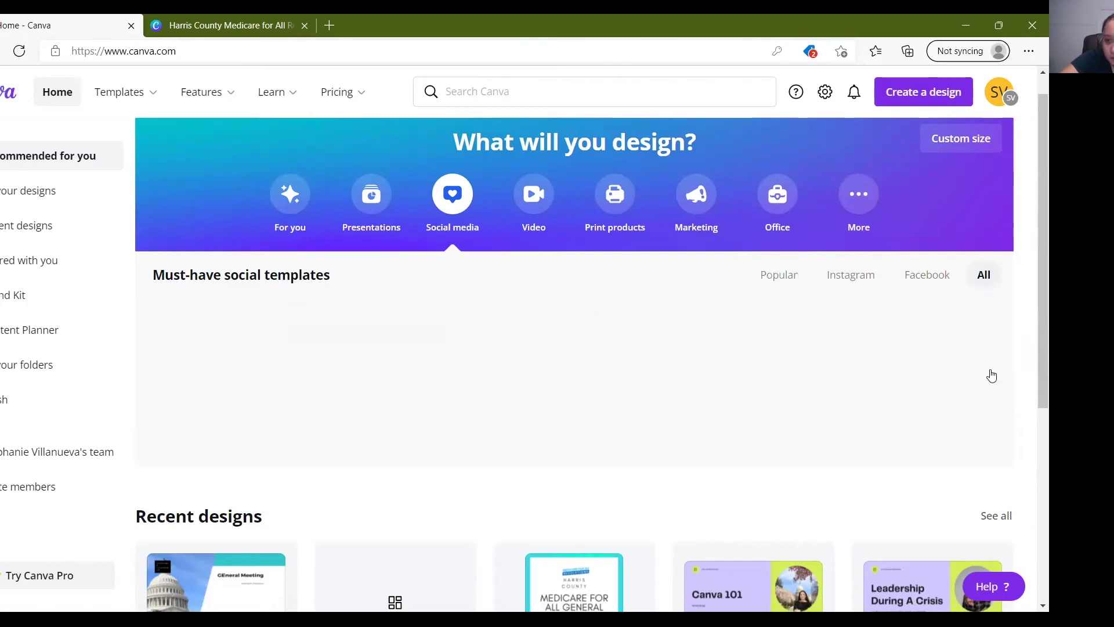
left_click(1014, 355)
left_click(1014, 355)
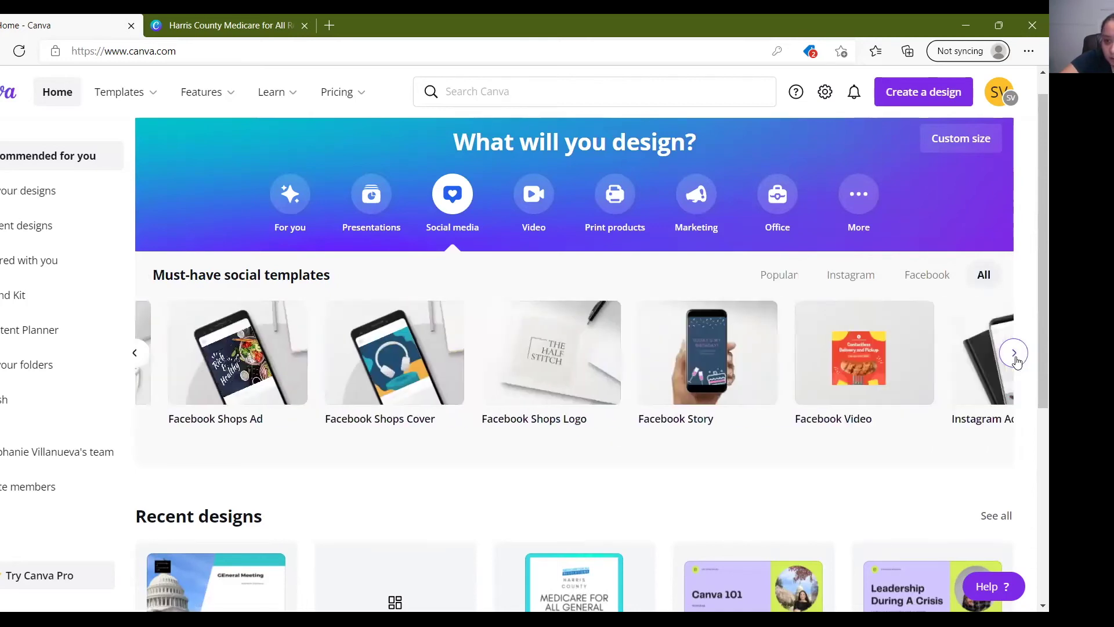
left_click(1015, 355)
left_click(1015, 356)
left_click(1014, 355)
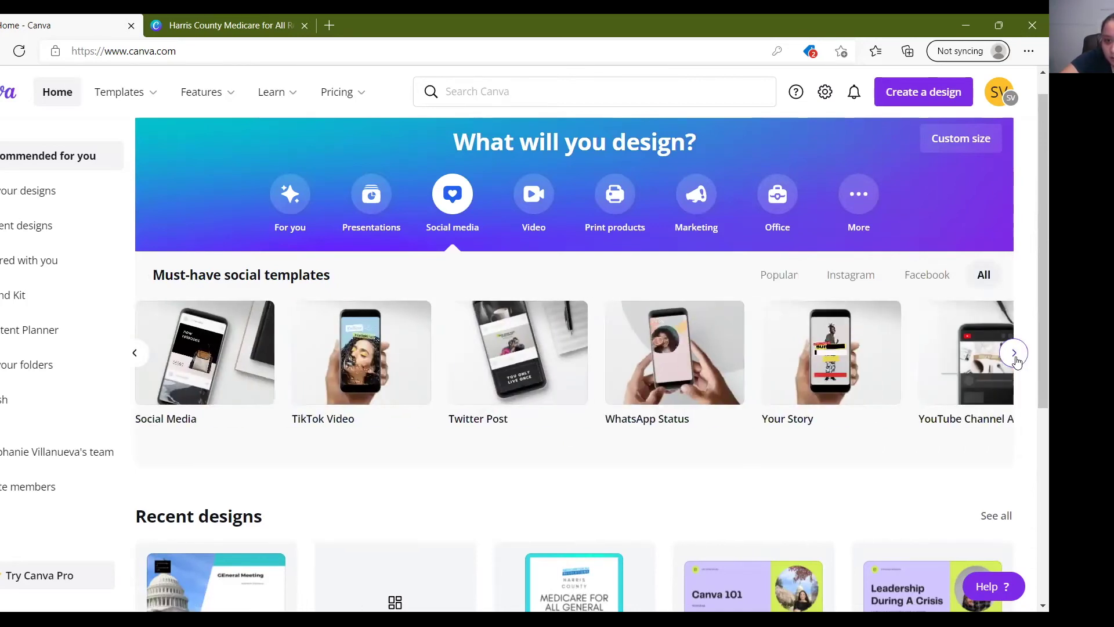
left_click(544, 360)
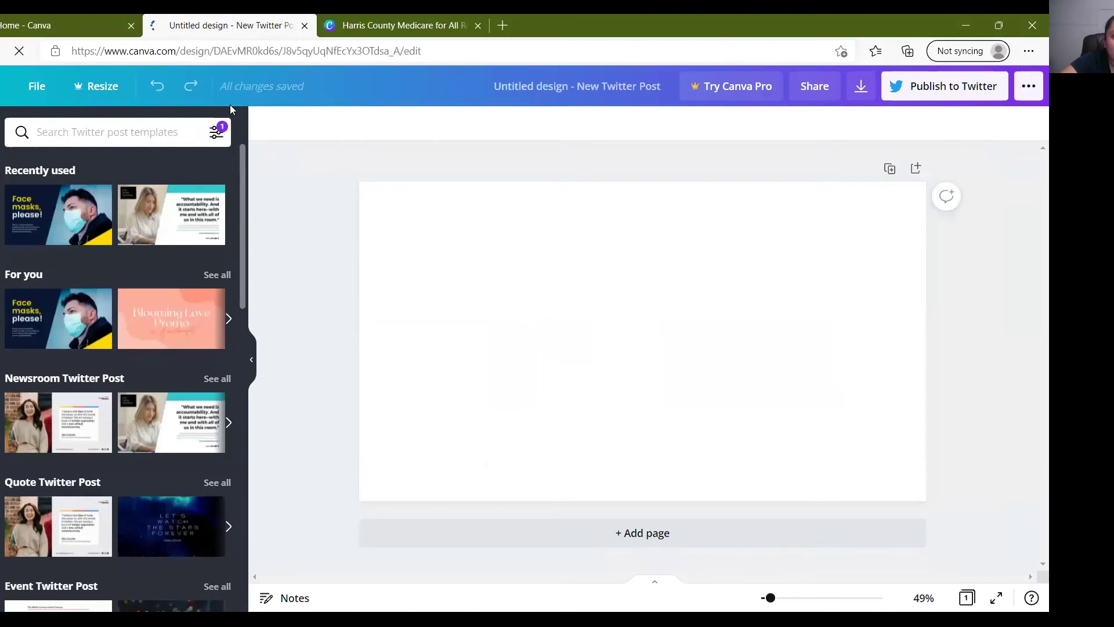
left_click(372, 18)
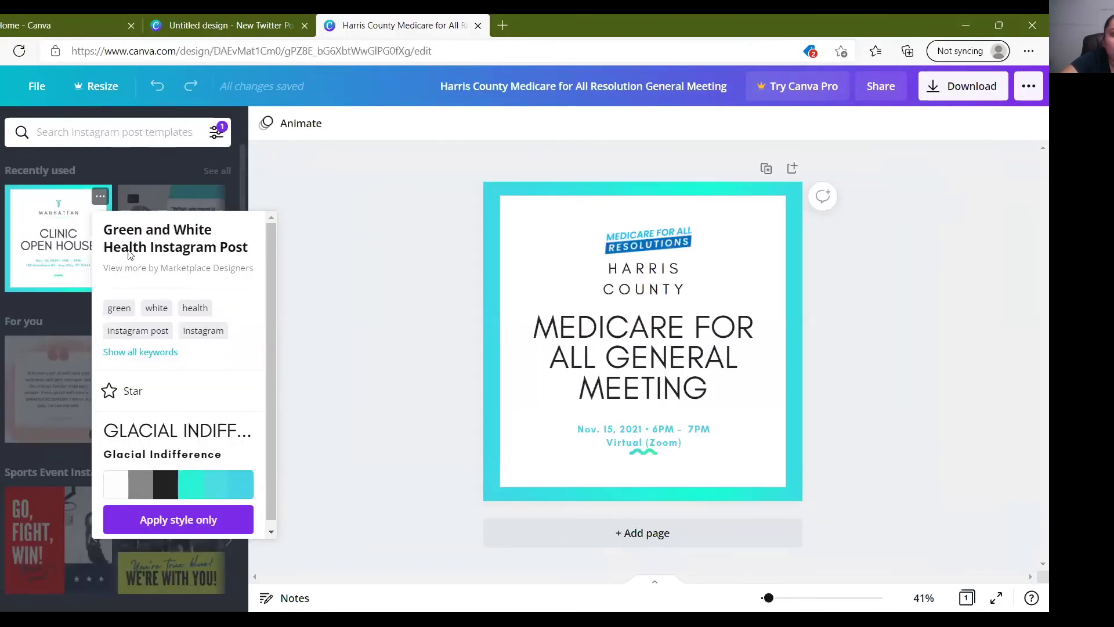
Step: Switch to the blank Twitter post and search its templates for "green and white"
left_click(212, 20)
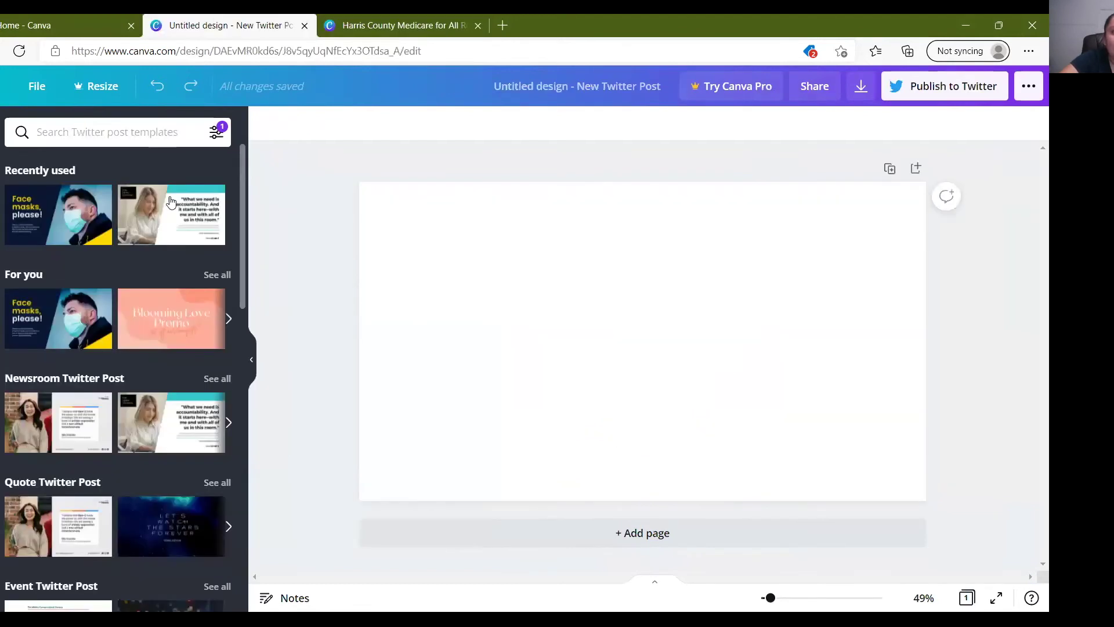
left_click(109, 136)
type("green")
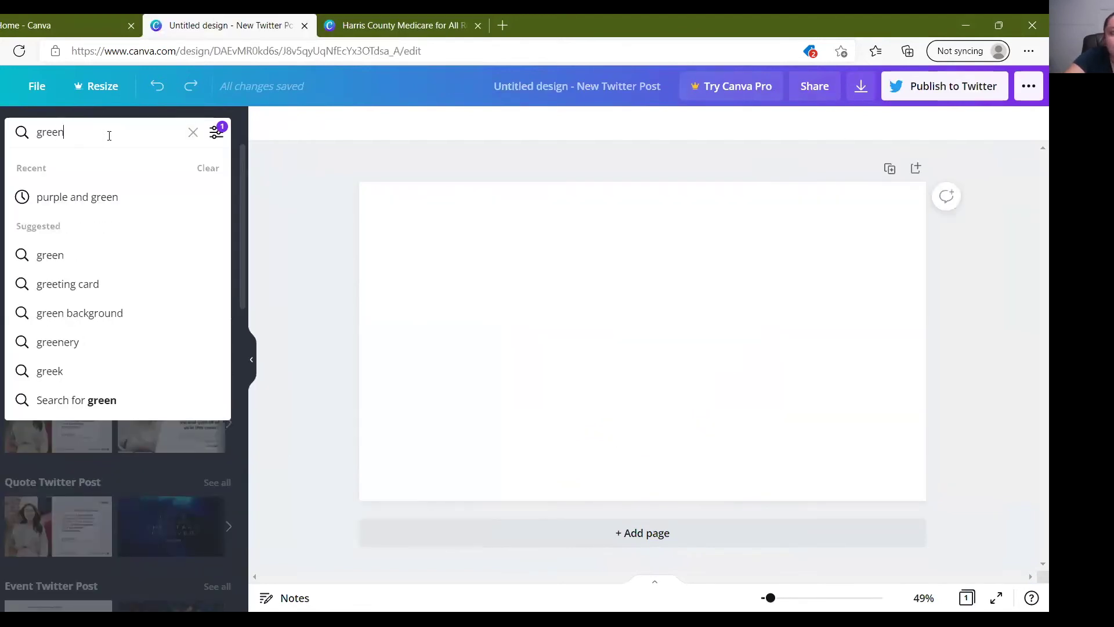
type(" and whit")
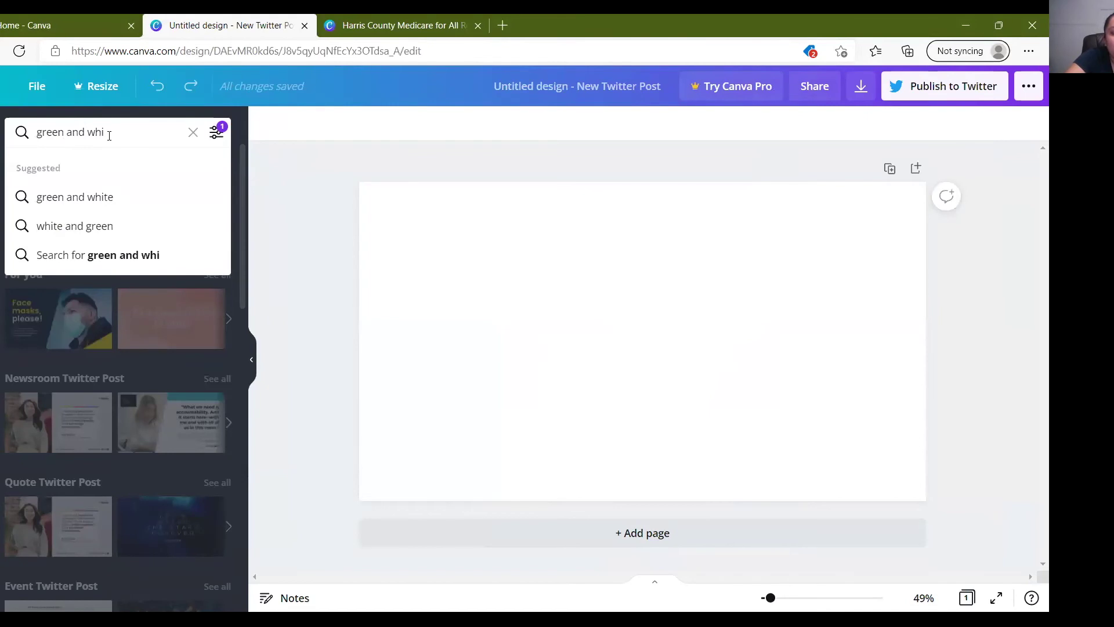
key("Return")
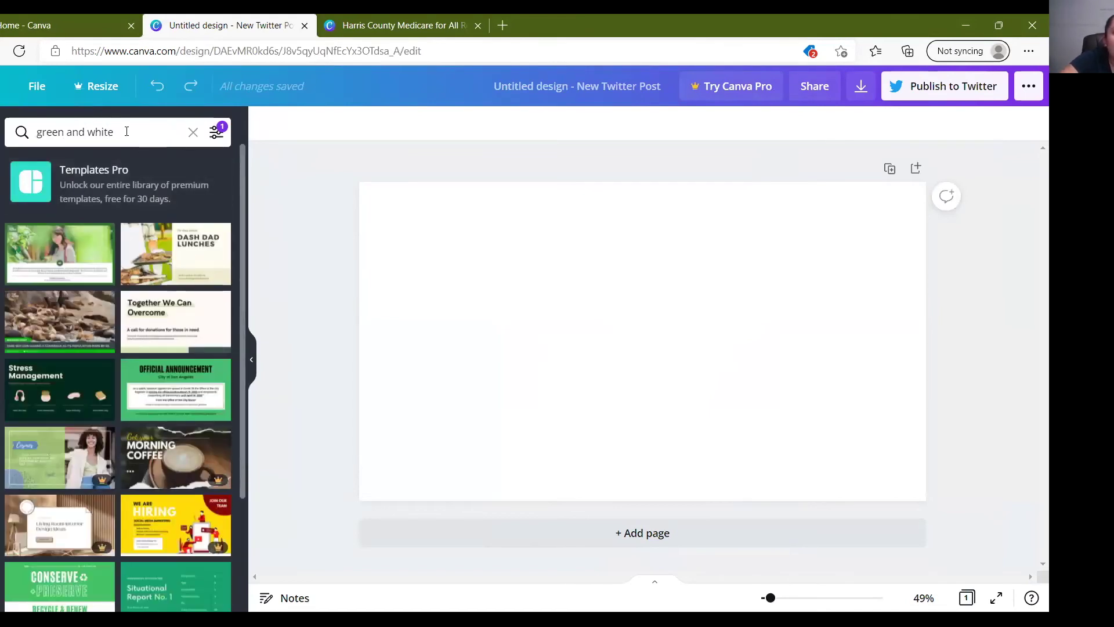
Step: Refine the Twitter post template search to "green and white health"
left_click(127, 131)
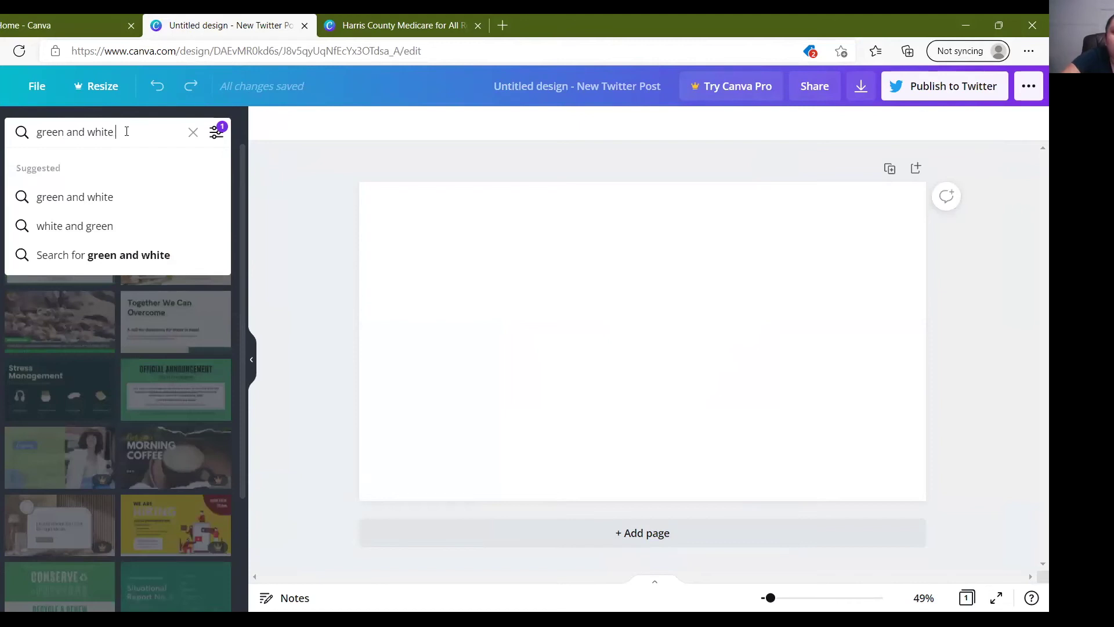
left_click(353, 14)
left_click(229, 14)
type("health")
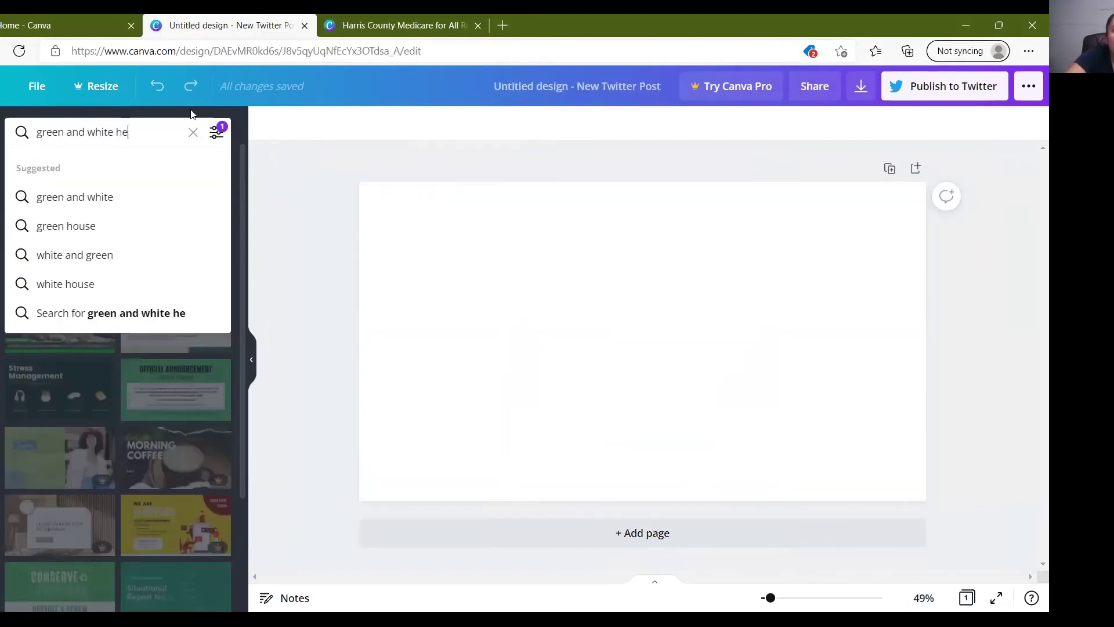
key("Return")
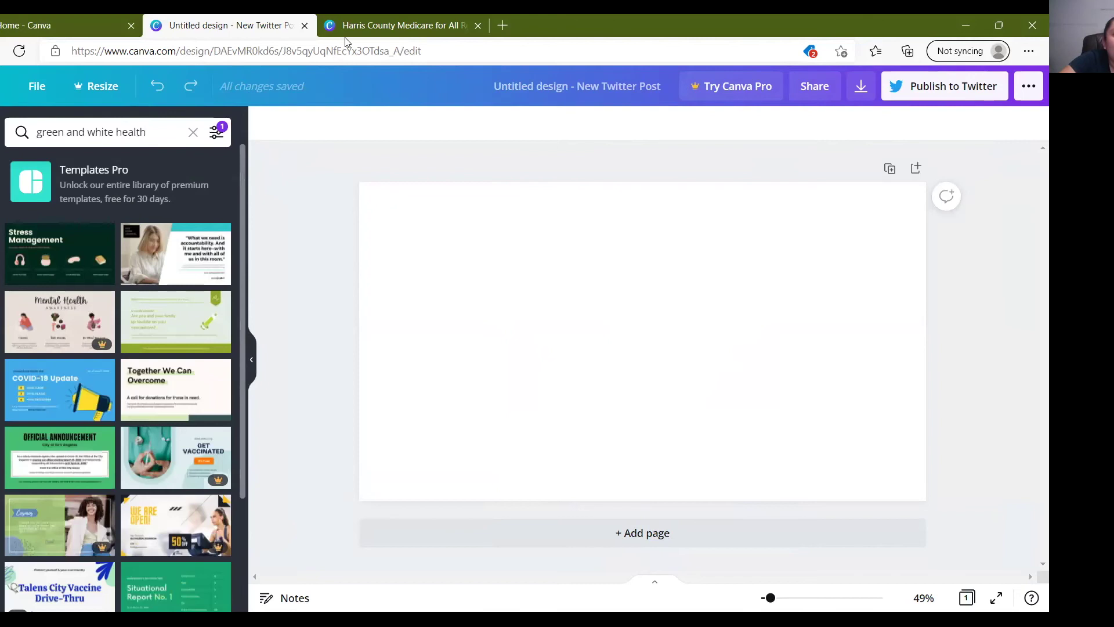
Step: Compare the green and white health Twitter templates with the Harris County Medicare for All Instagram design
left_click(377, 18)
left_click(297, 236)
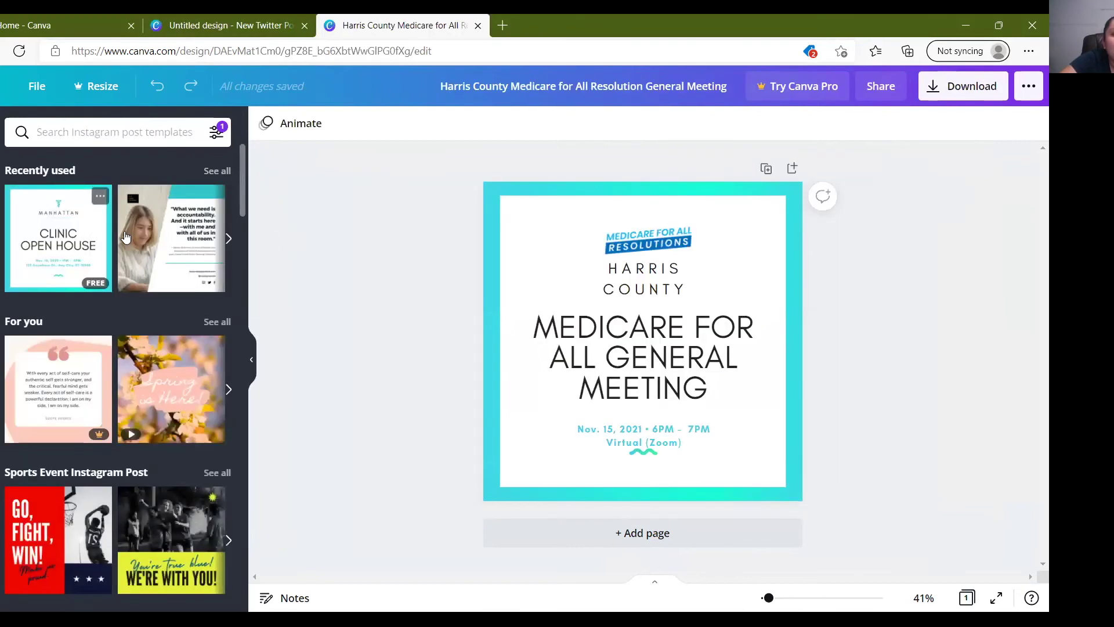
left_click(181, 18)
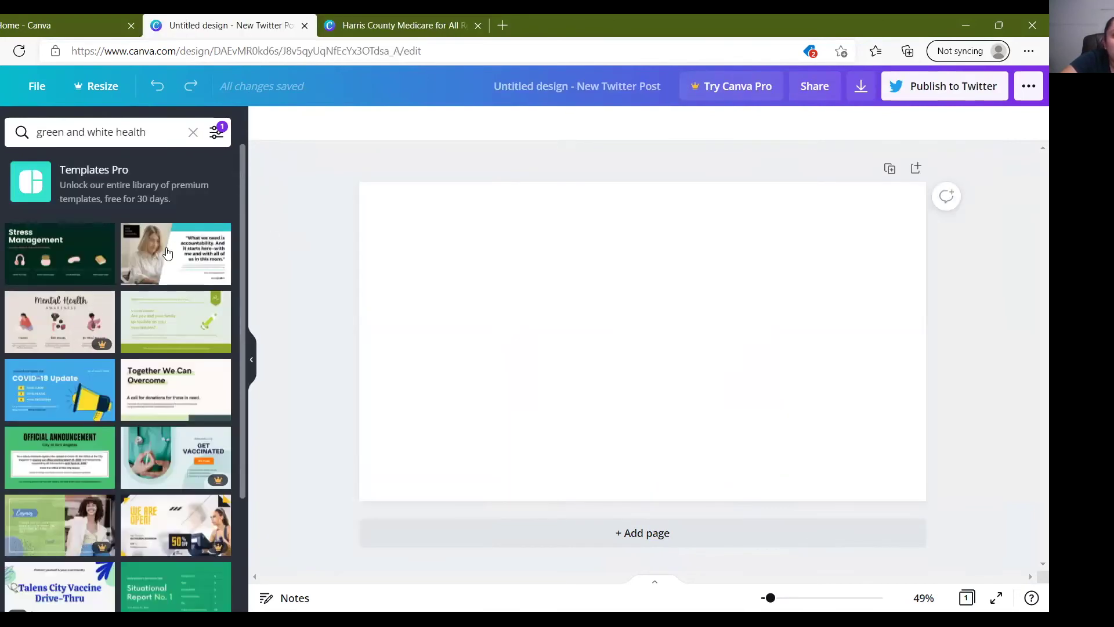
scroll(125, 520, "down", 3)
scroll(125, 519, "down", 5)
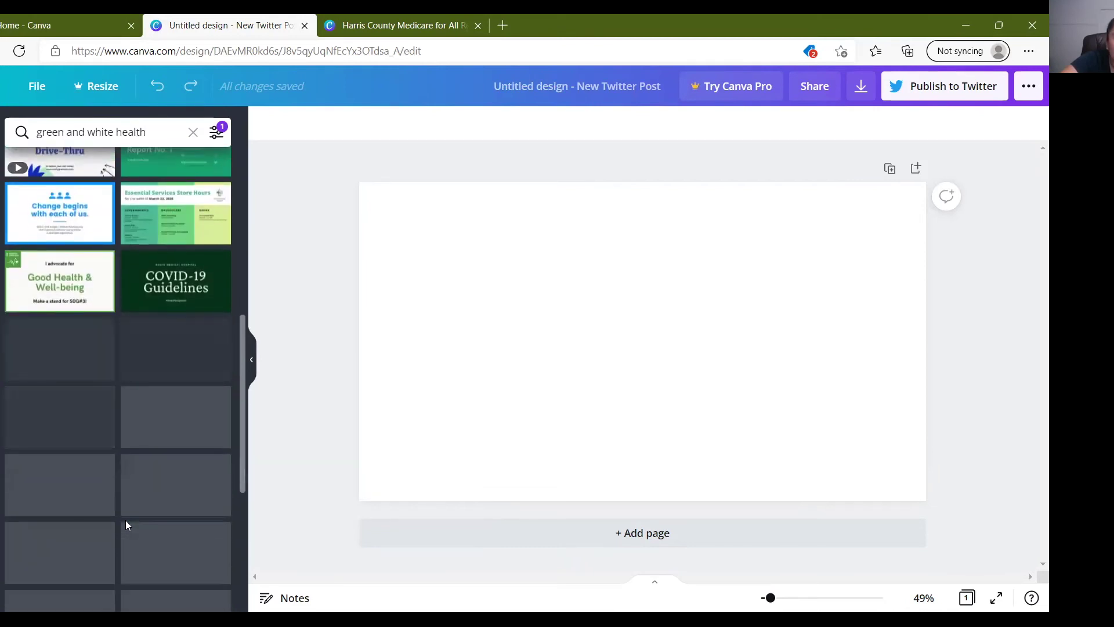
scroll(167, 417, "down", 2)
scroll(168, 416, "up", 8)
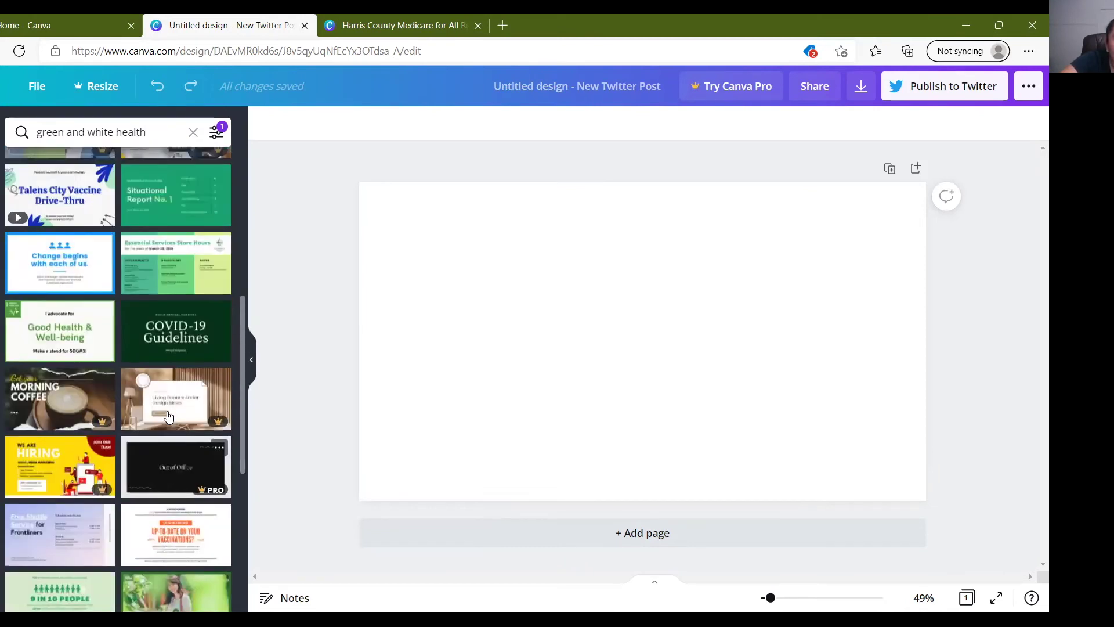
left_click(374, 17)
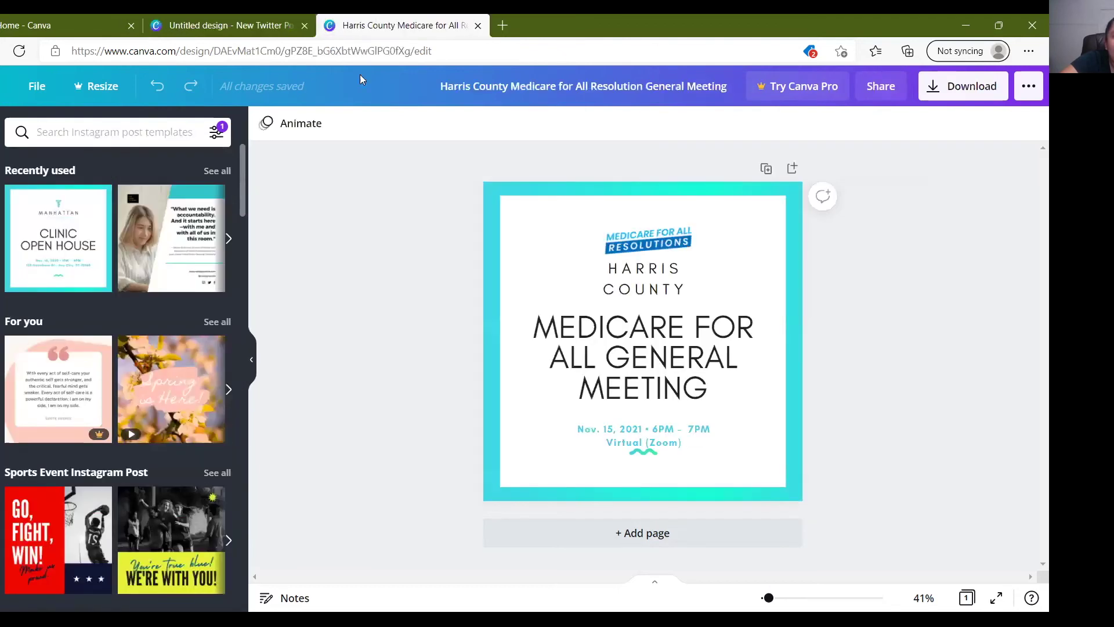
left_click(264, 18)
scroll(123, 370, "up", 2)
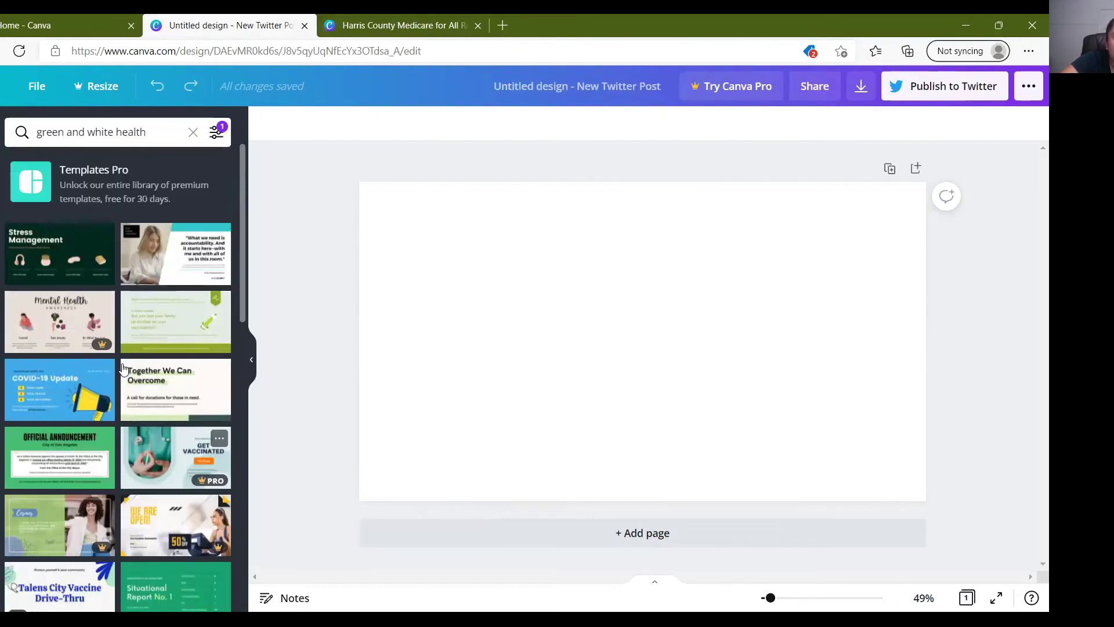
Step: Apply all 4 pages of the blue and white "Change begins with each of us." template to the Twitter post
scroll(116, 456, "down", 3)
scroll(116, 456, "down", 1)
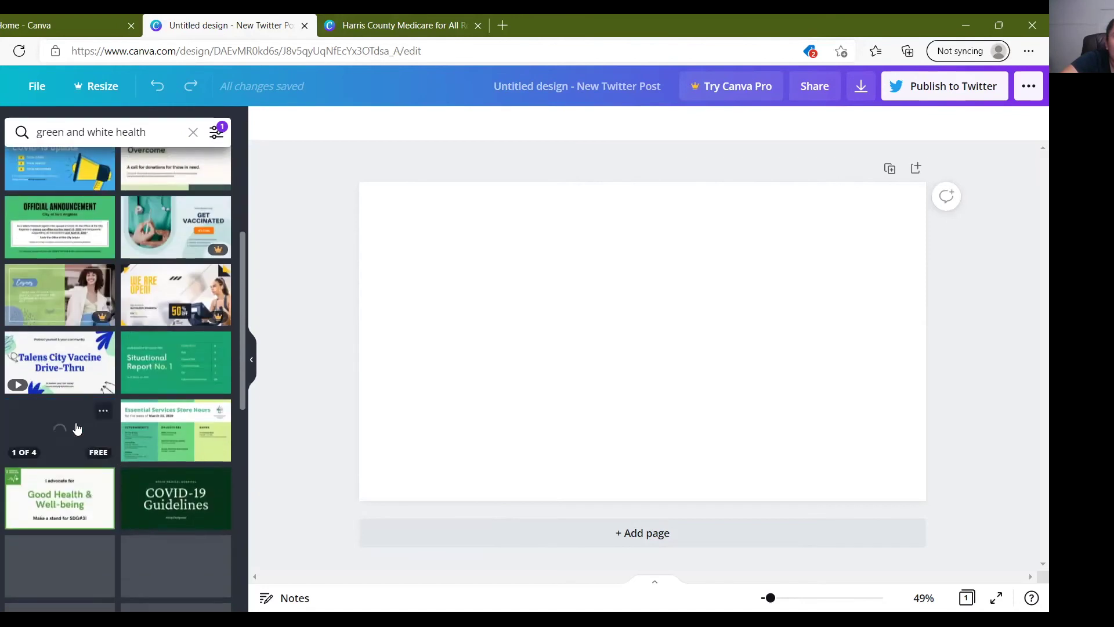
left_click(83, 433)
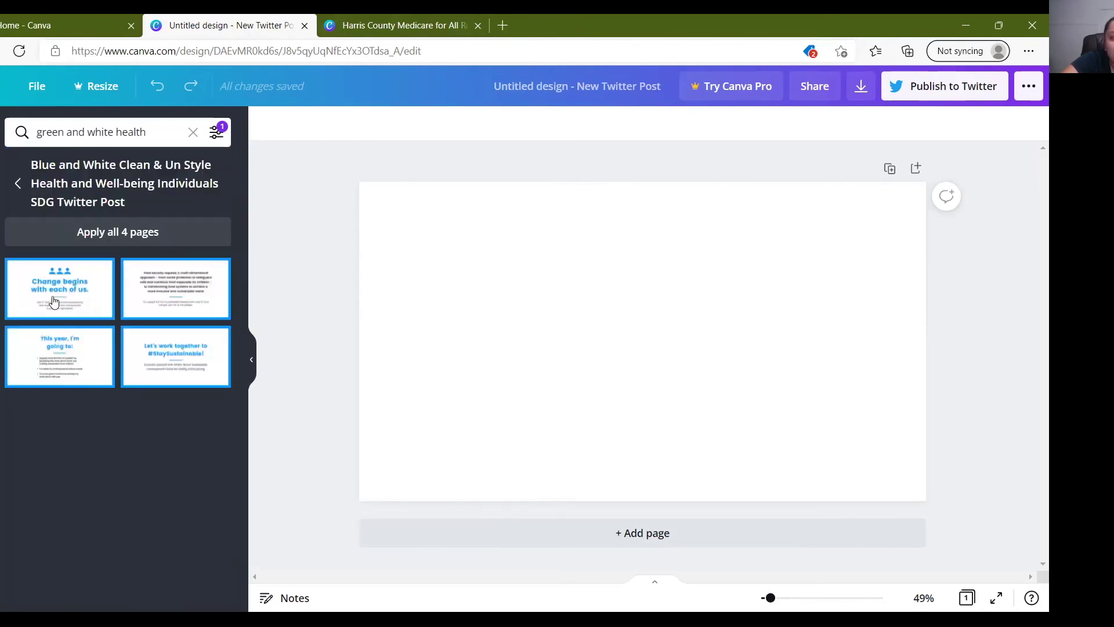
left_click(110, 239)
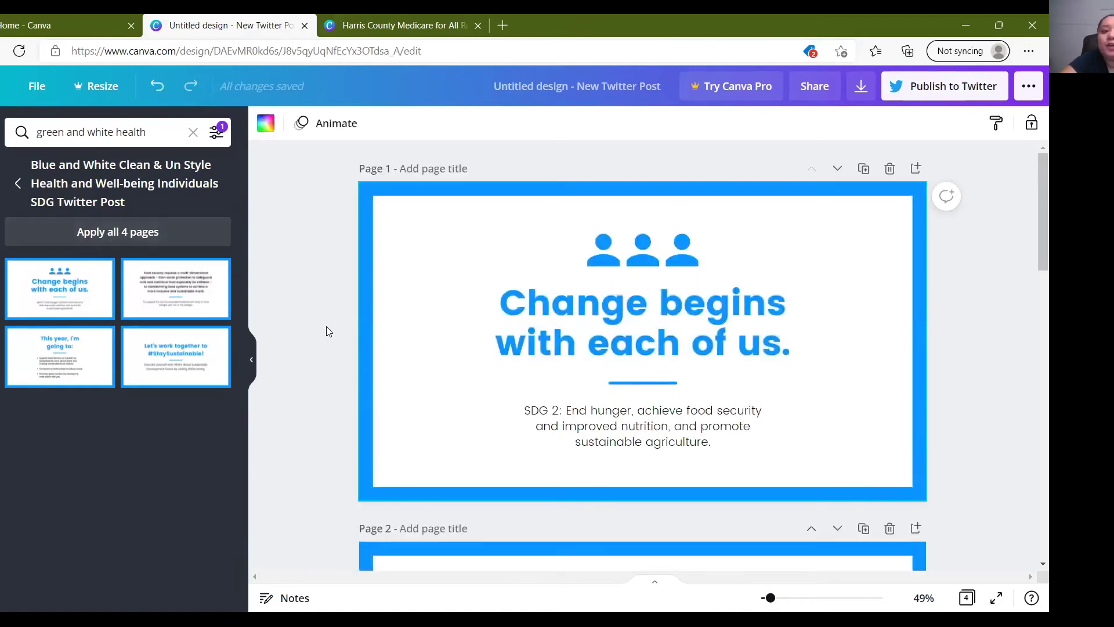
scroll(326, 330, "down", 3)
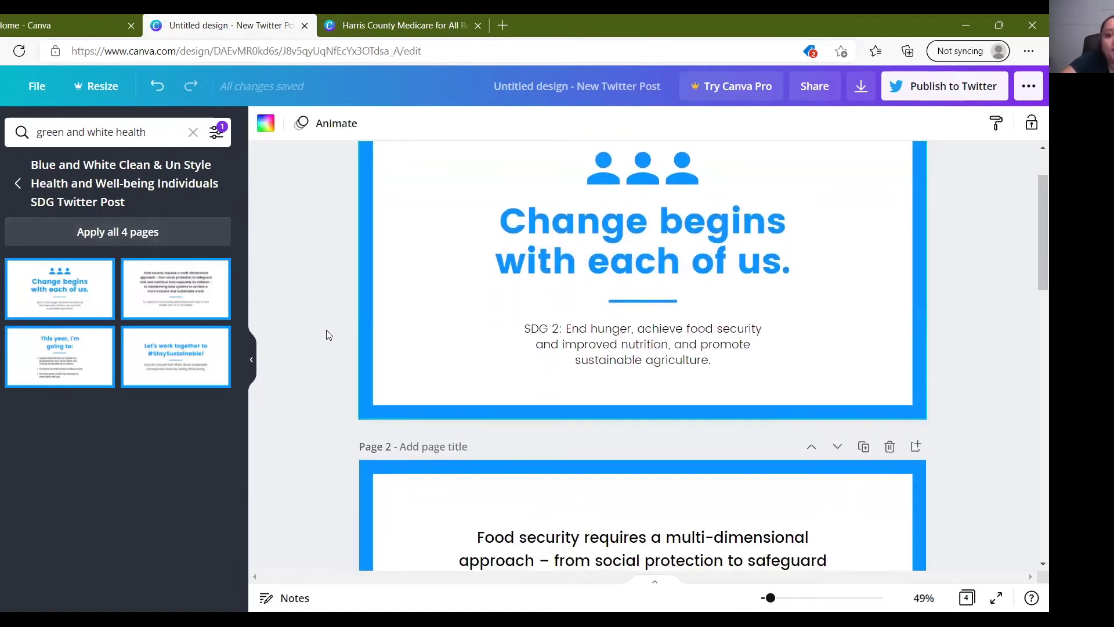
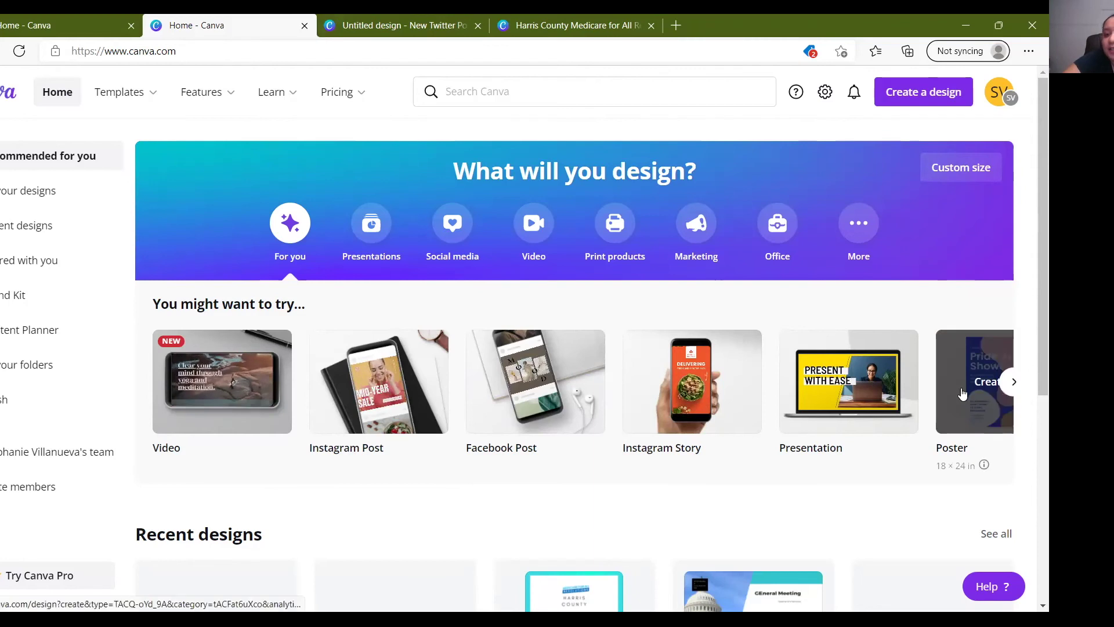
Step: Create a new custom-size design from the home page, 18 in wide and 24 in high
mouse_move(972, 403)
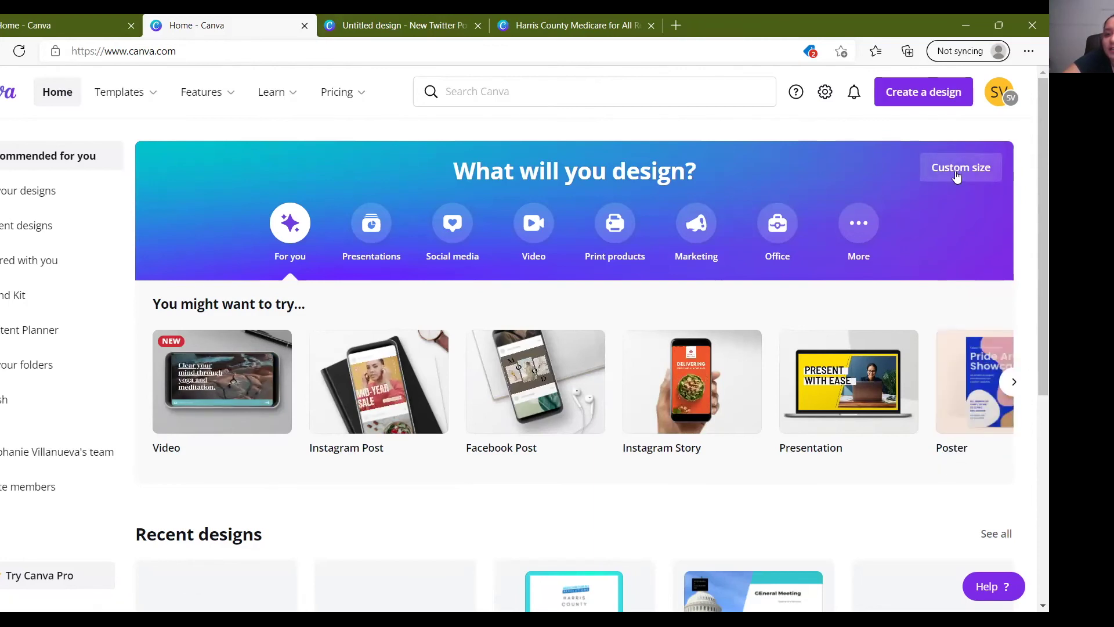
left_click(961, 167)
left_click(928, 235)
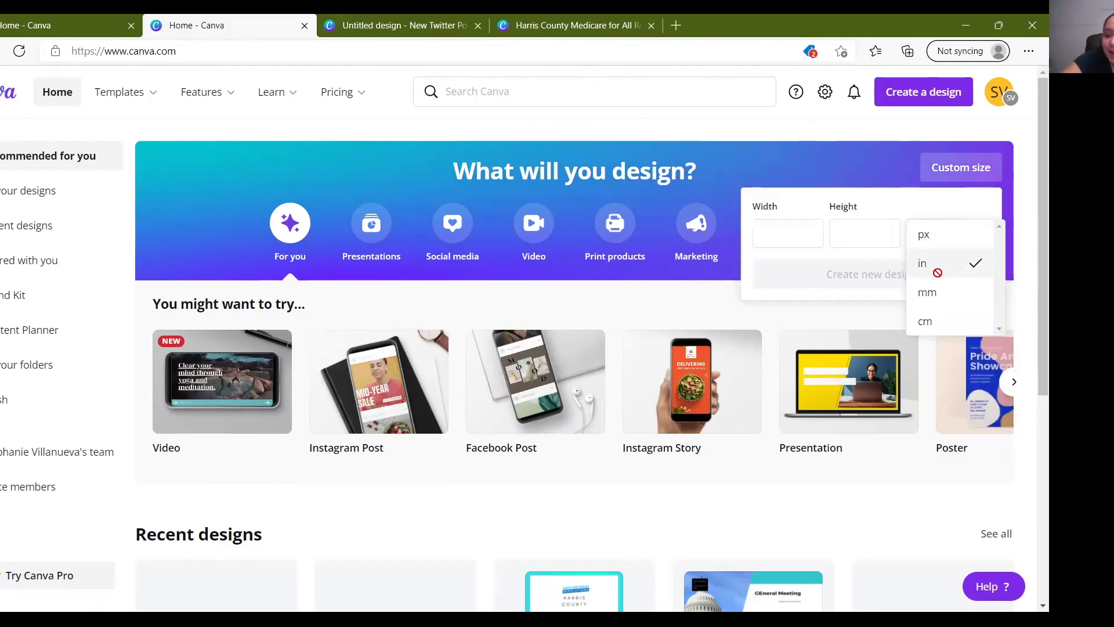
left_click(928, 265)
left_click(805, 238)
type("18")
left_click(862, 235)
type("24")
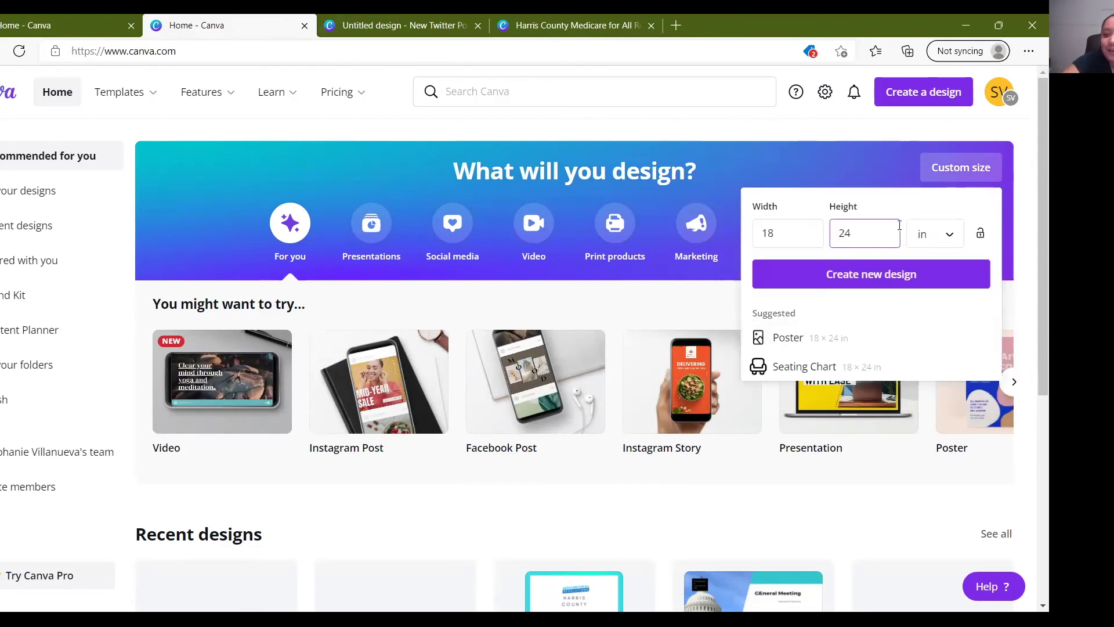
left_click(872, 277)
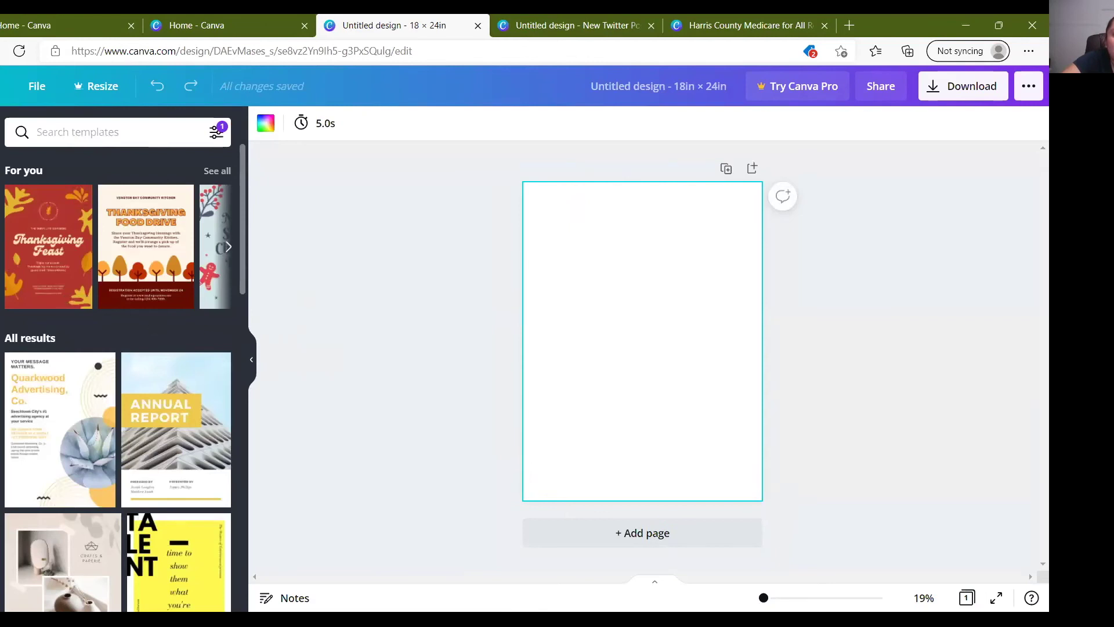
Step: Add the uploaded Capitol portrait photo to the blank 18 × 24 in page and enlarge it to fill the page
left_click(2, 212)
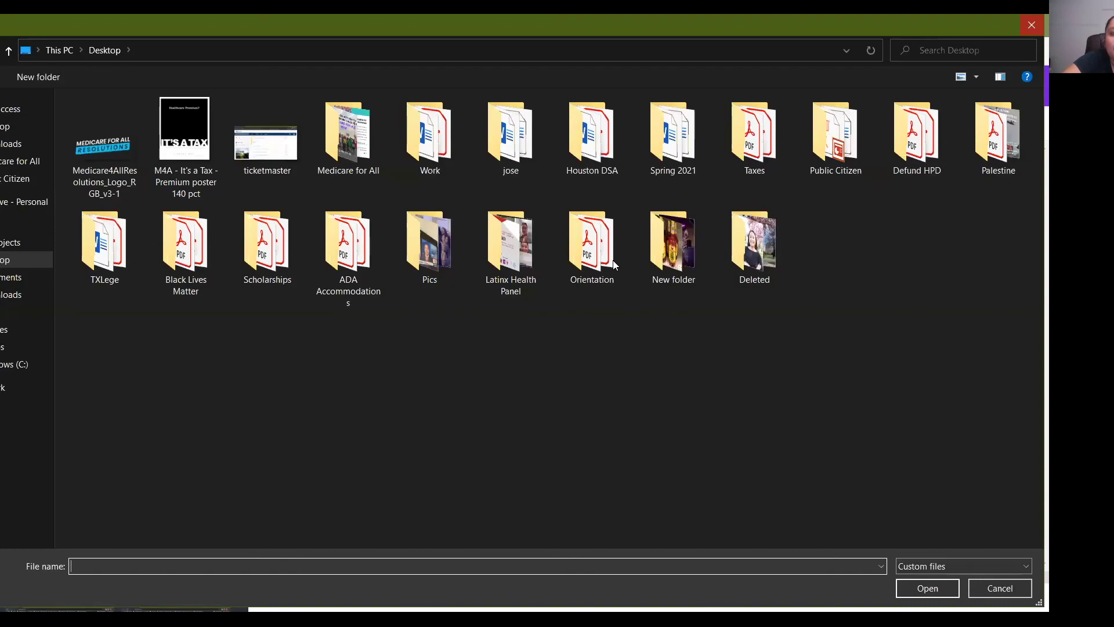
left_click(1031, 26)
left_click(54, 553)
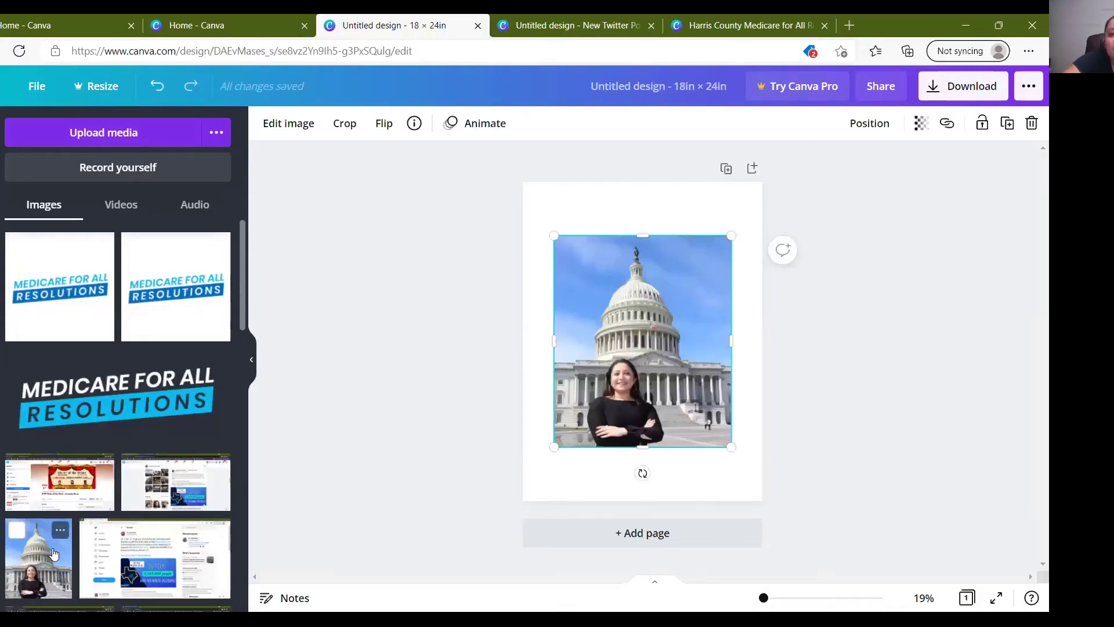
left_click(252, 361)
left_click_drag(473, 315, 441, 257)
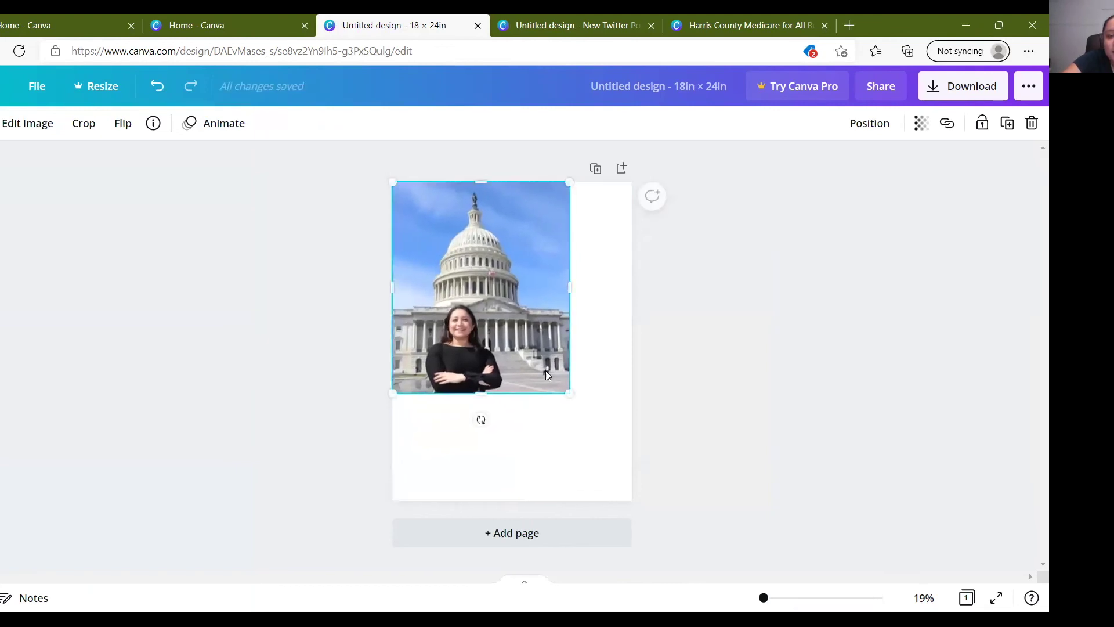
left_click_drag(572, 396, 638, 532)
left_click(775, 451)
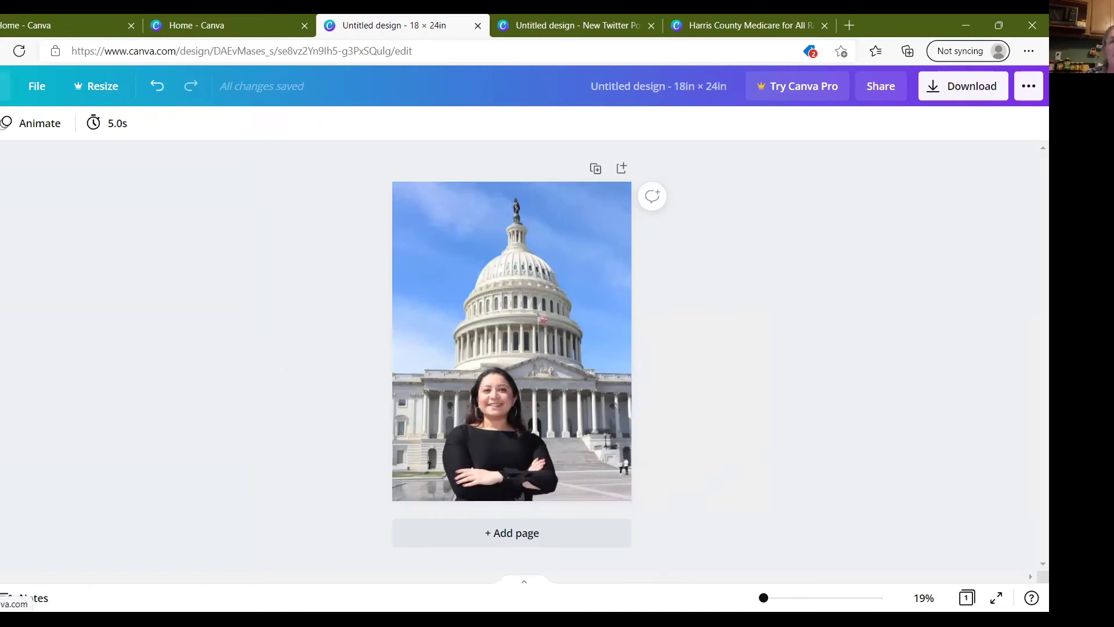
Step: Return to the home page and view the custom size settings and their measurement units
left_click(6, 85)
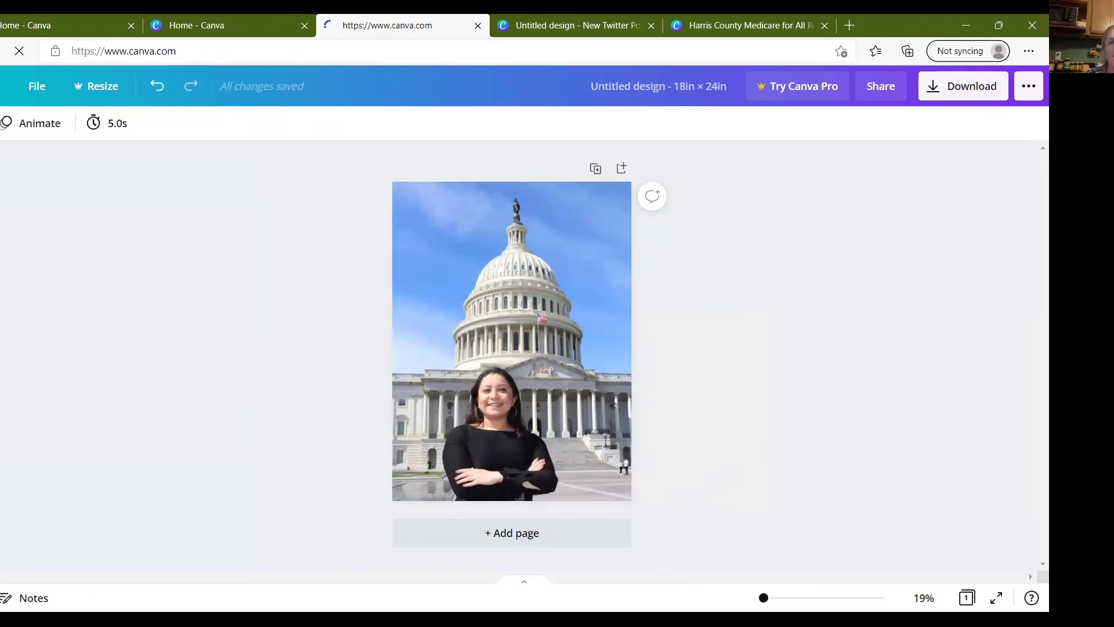
mouse_move(124, 91)
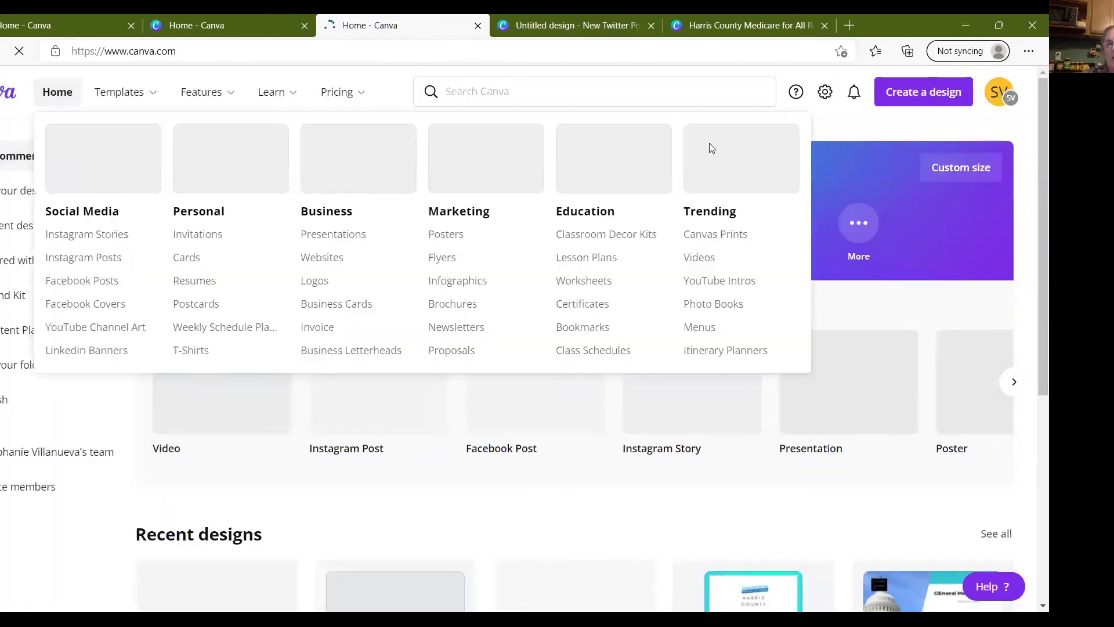
left_click(948, 177)
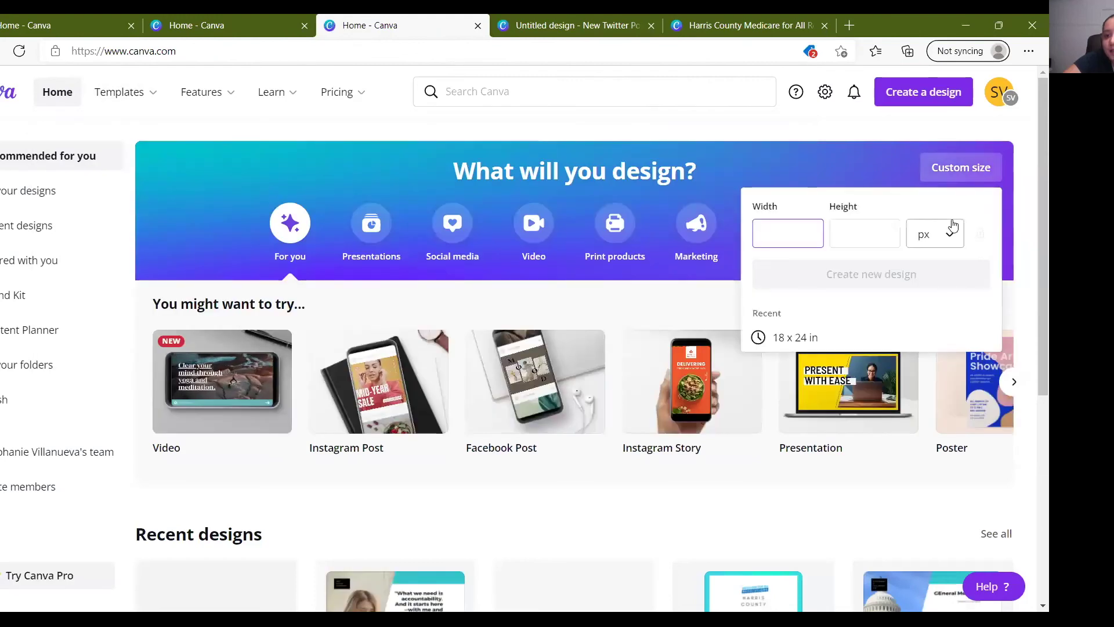
left_click(950, 228)
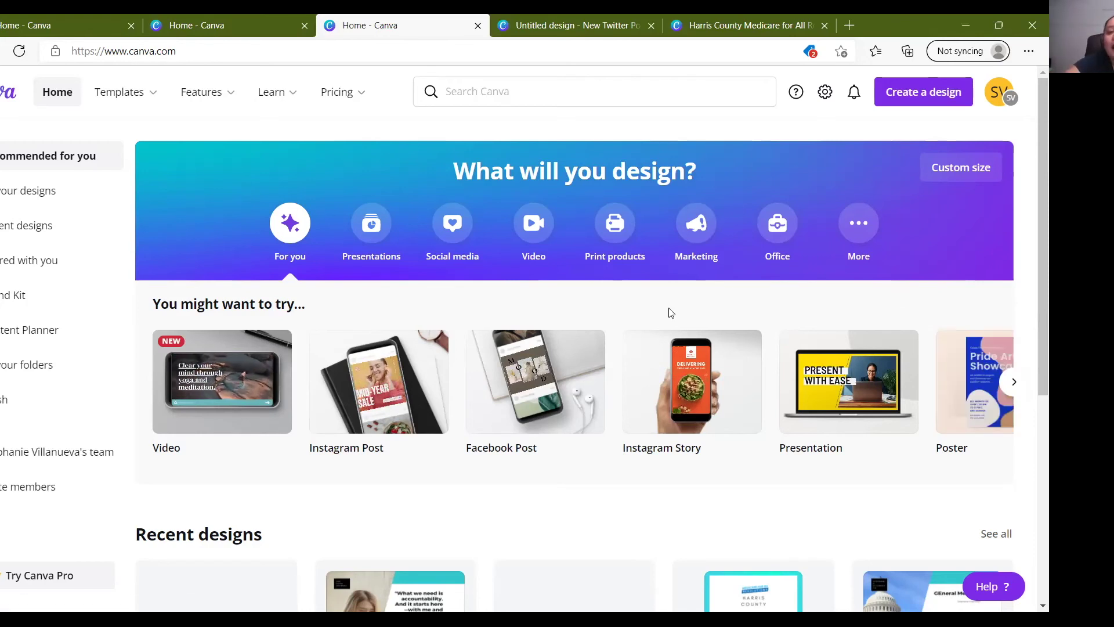
Step: Create a blank Instagram post from the Instagram social media types and open its resize options
left_click(439, 261)
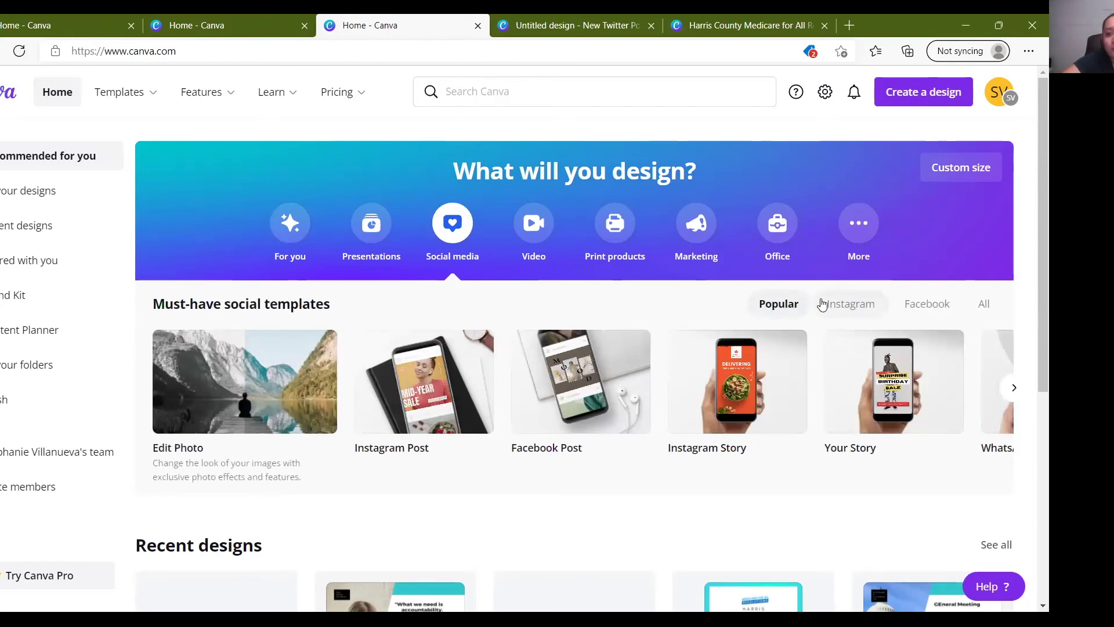
left_click(846, 304)
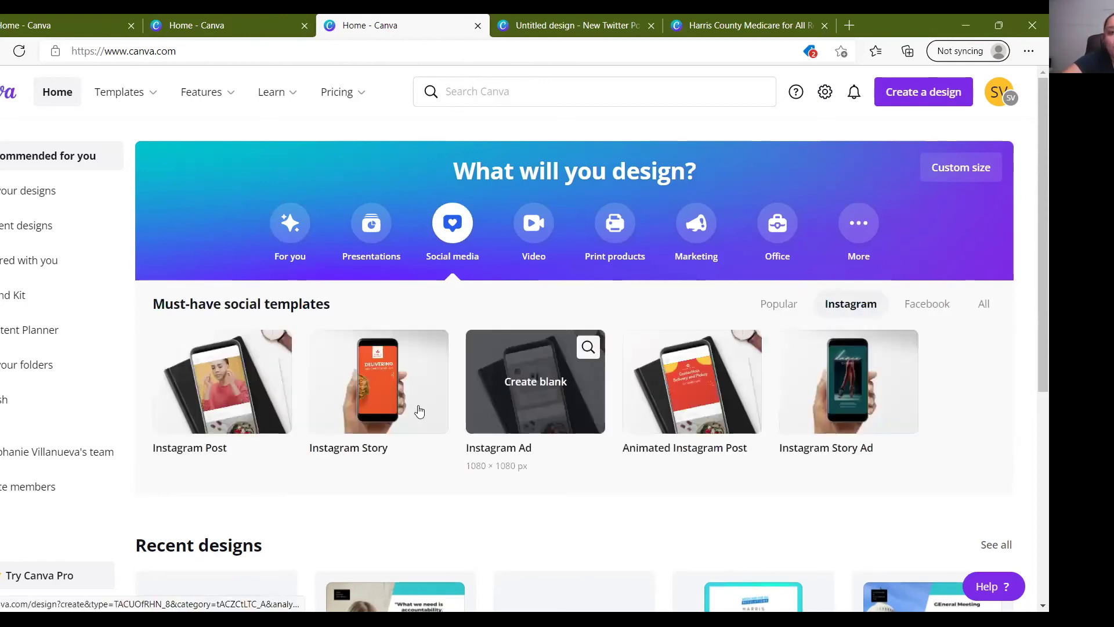
left_click(225, 411)
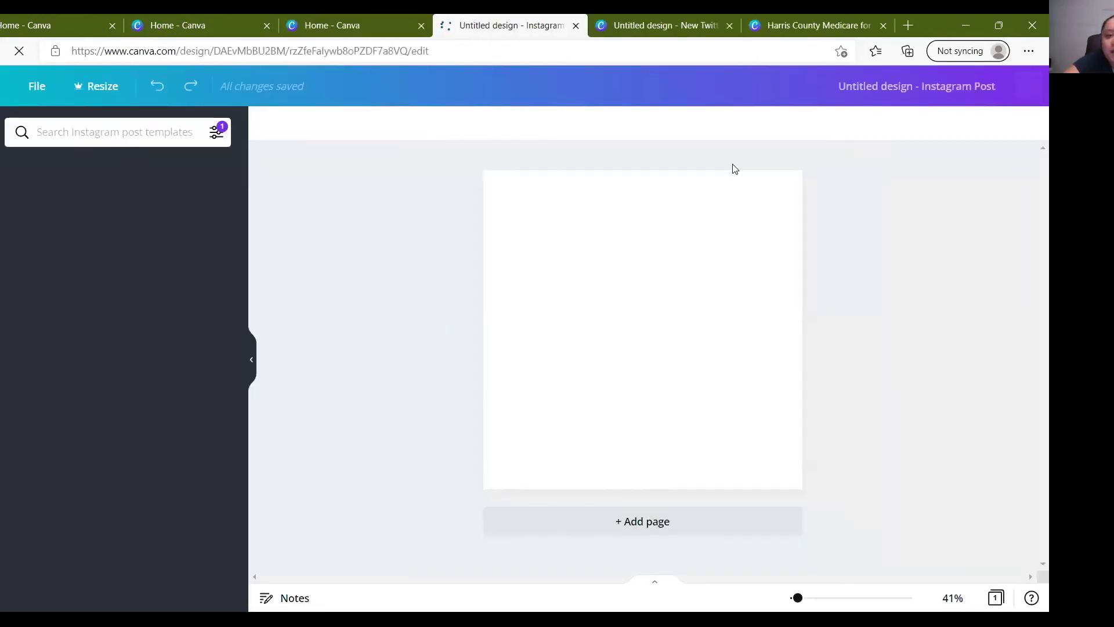
left_click(253, 358)
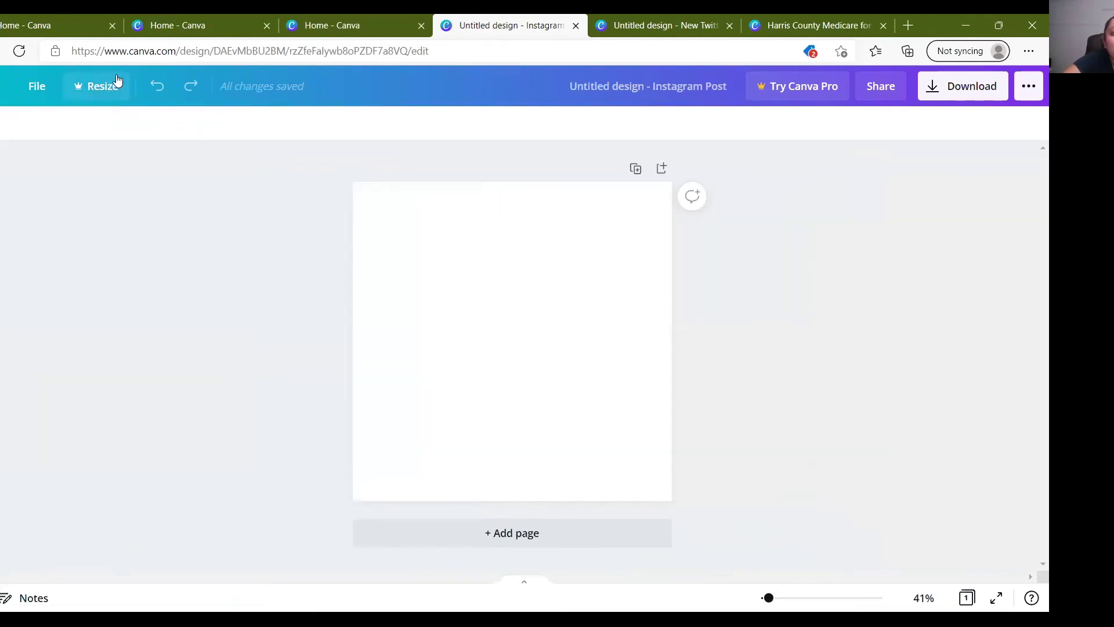
left_click(93, 96)
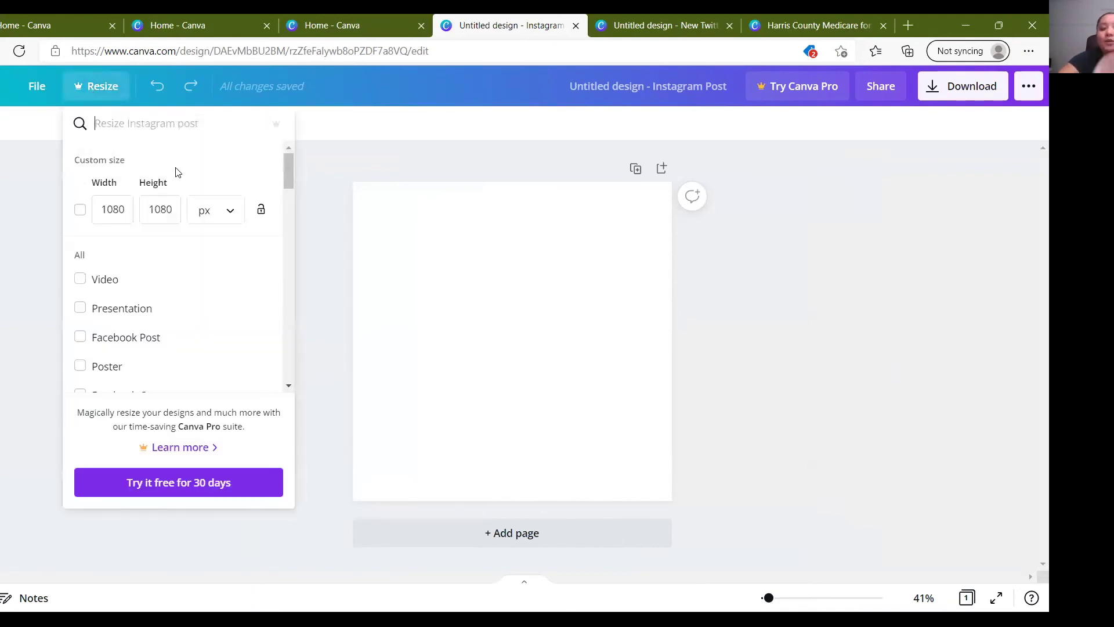
Step: Look through the preset formats and their dimensions in the Instagram post's resize list, from Video to Brochure, and close it
scroll(226, 273, "down", 3)
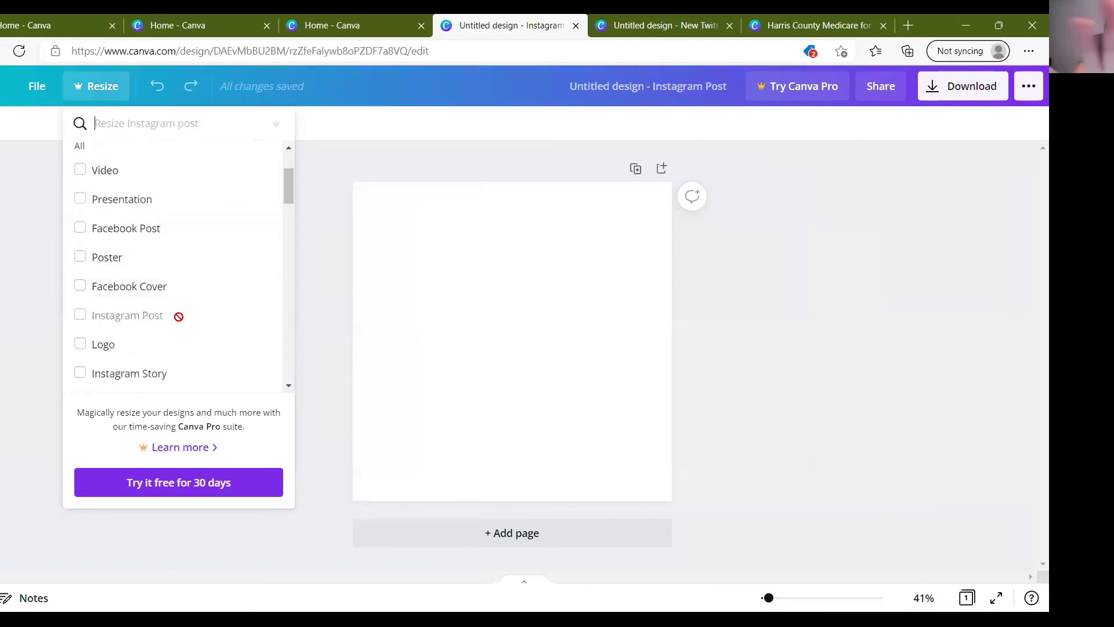
scroll(121, 319, "up", 1)
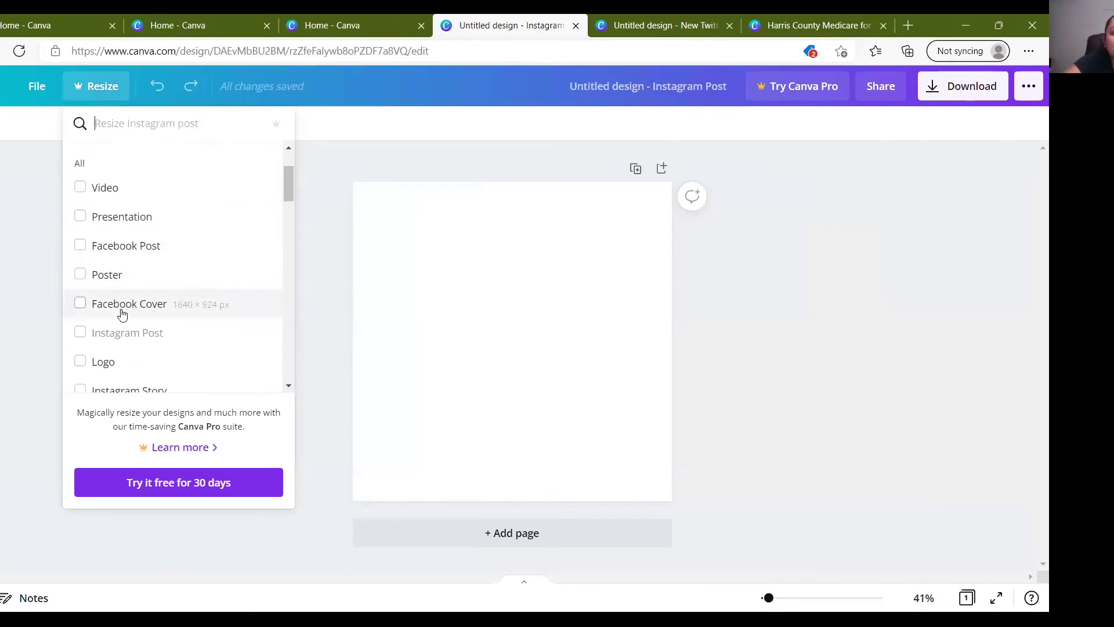
scroll(132, 271, "up", 1)
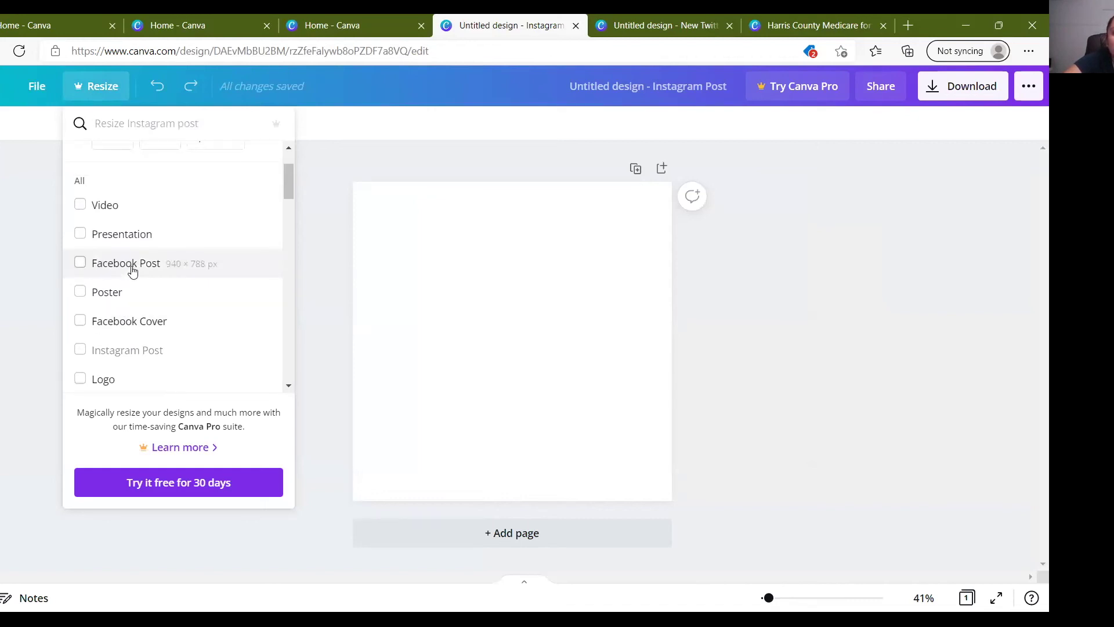
scroll(134, 308, "down", 5)
scroll(144, 253, "down", 2)
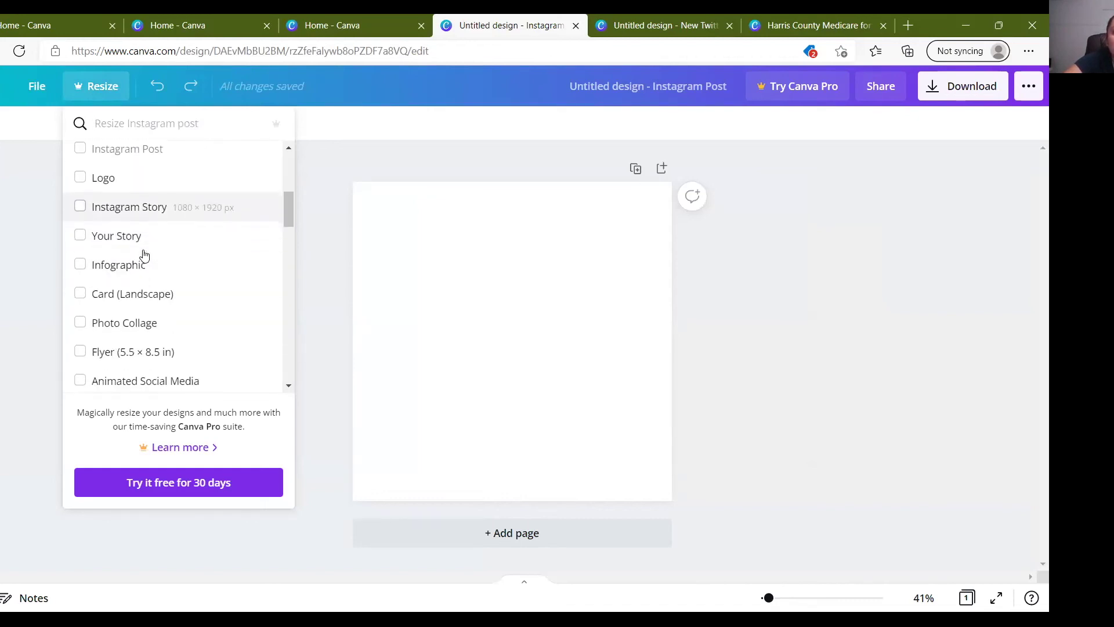
scroll(129, 325, "down", 5)
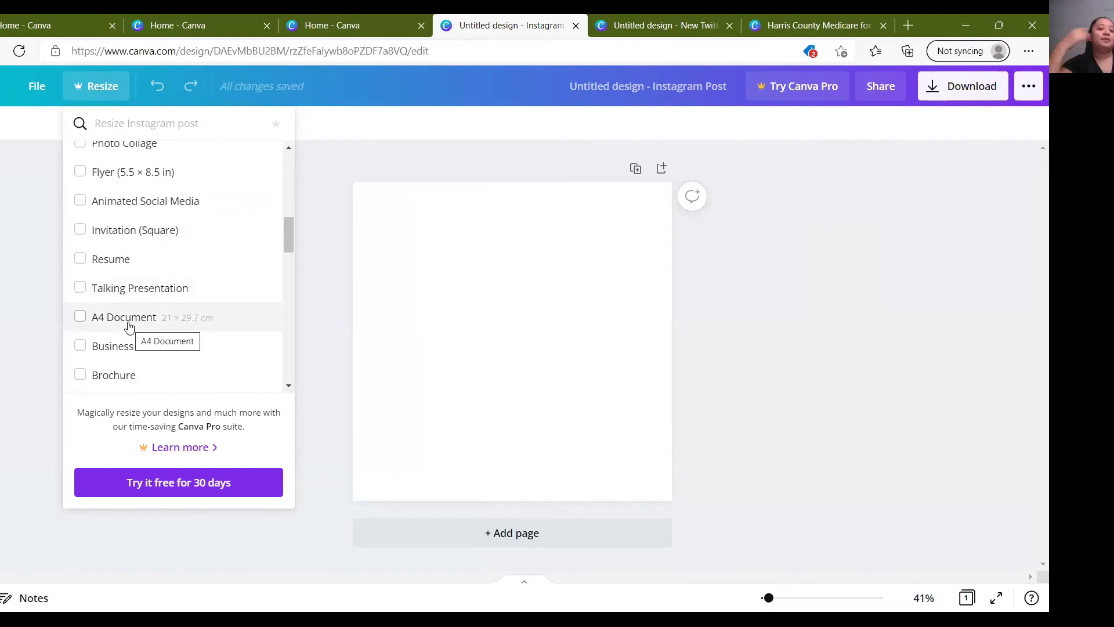
key("Escape")
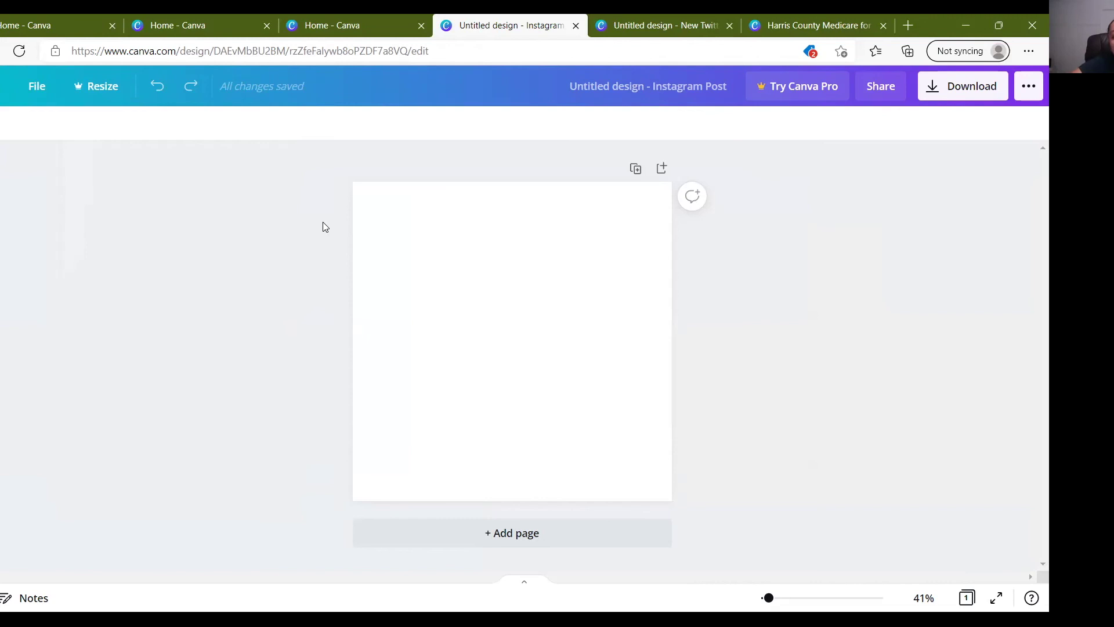
Step: Close the untitled, Twitter and Harris County design tabs, leaving the Canva 101 Instagram post open beside the home page
key("ctrl+w")
key("ctrl+w")
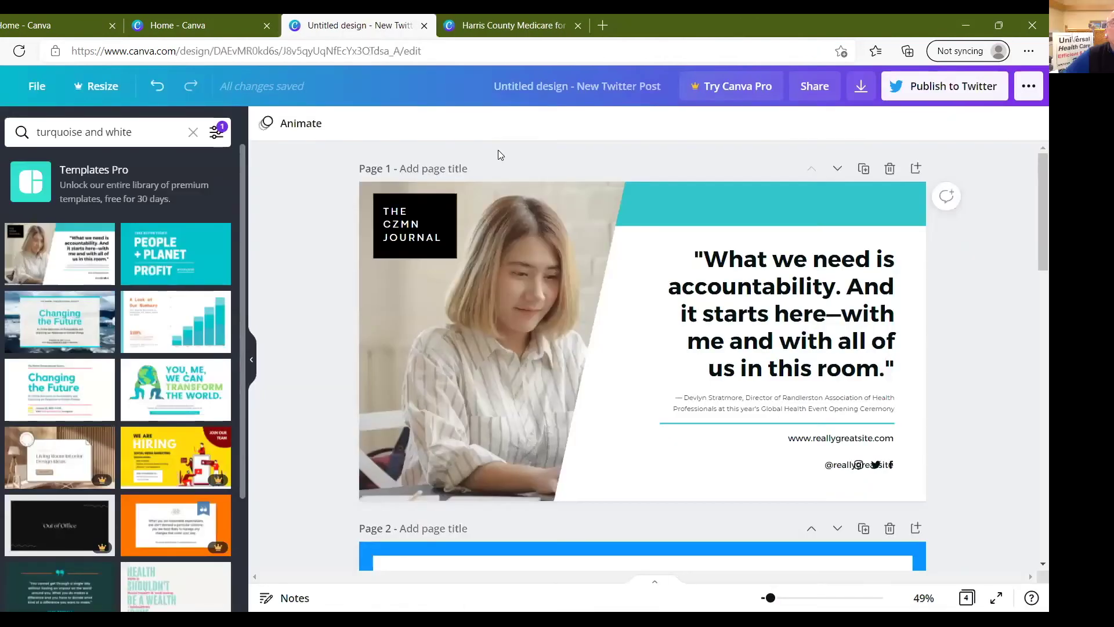
left_click_drag(359, 25, 247, 18)
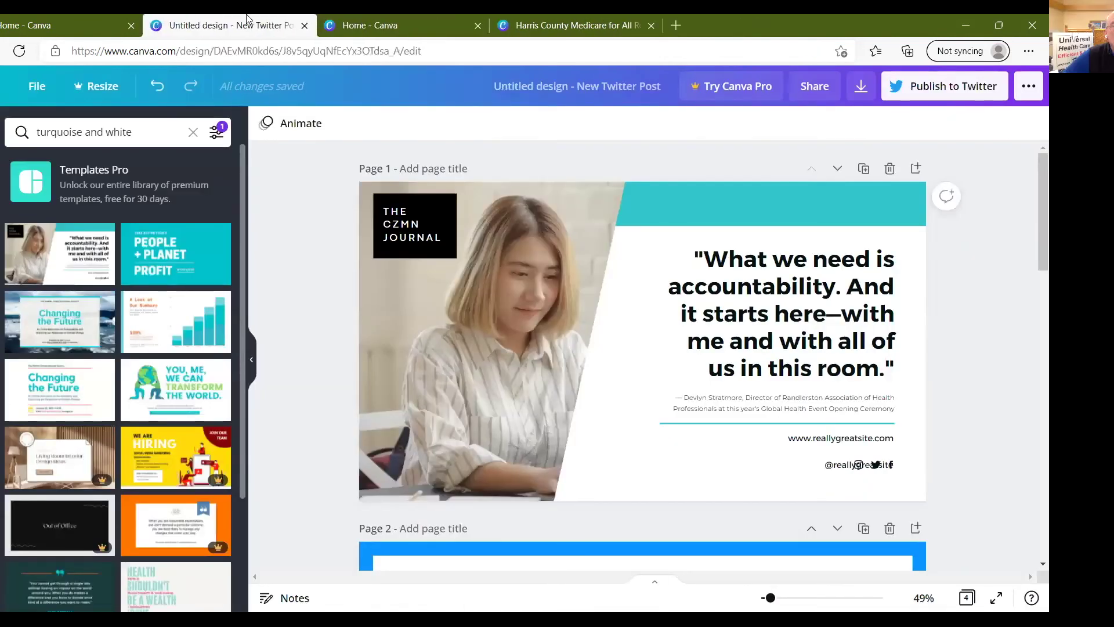
left_click(304, 26)
left_click(304, 25)
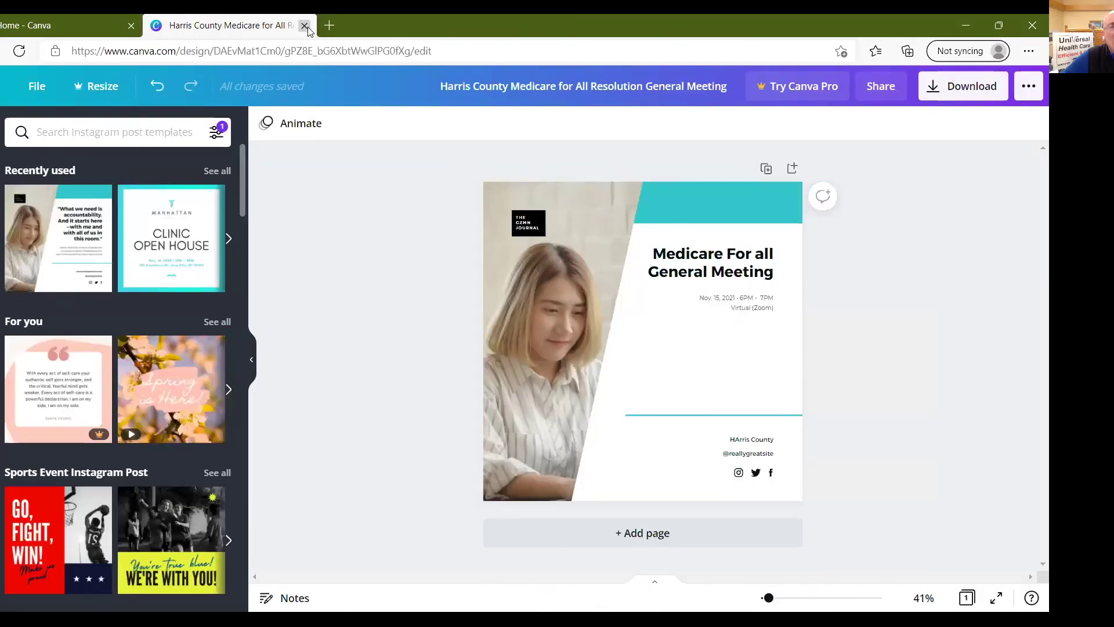
left_click(308, 27)
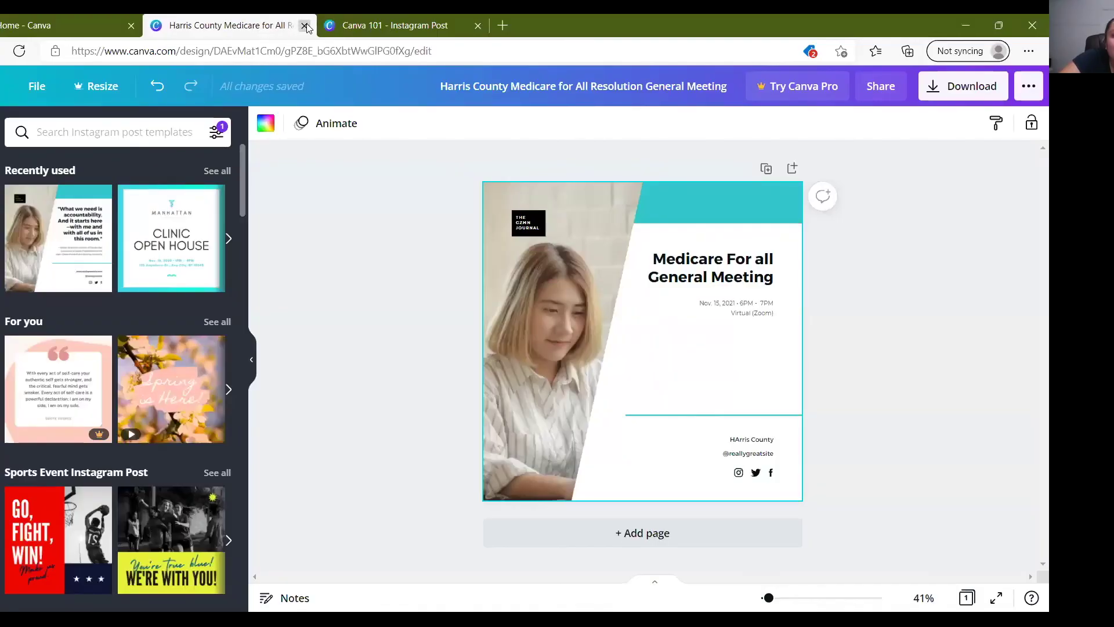
left_click(305, 26)
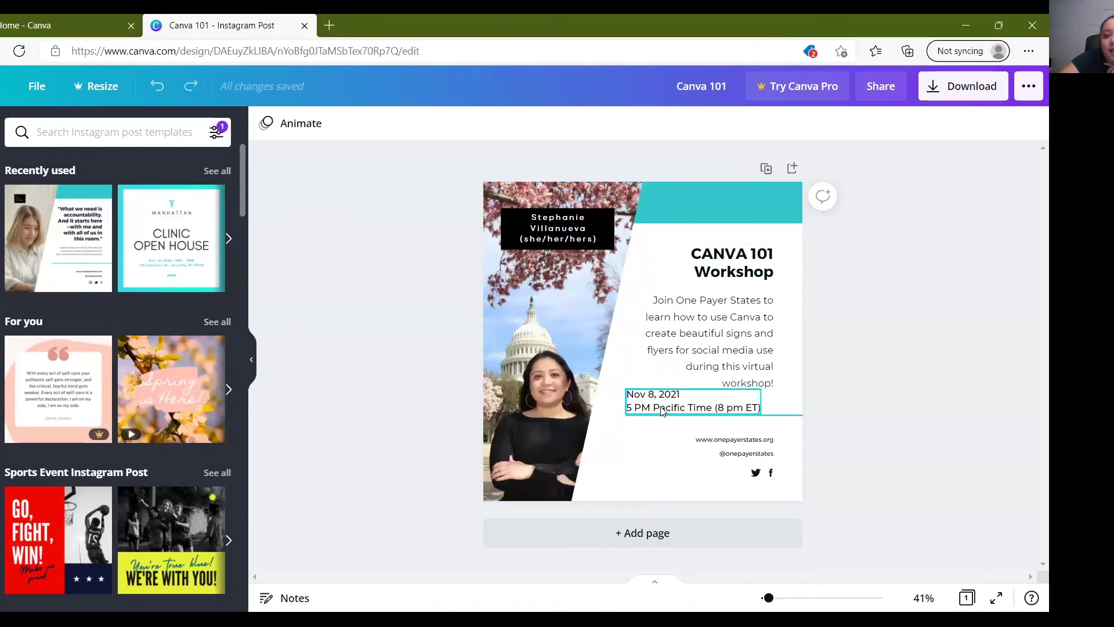
Step: Shift the grouped CANVA 101 Workshop title and description slightly up and to the right, and try selecting the title's text
left_click(699, 341)
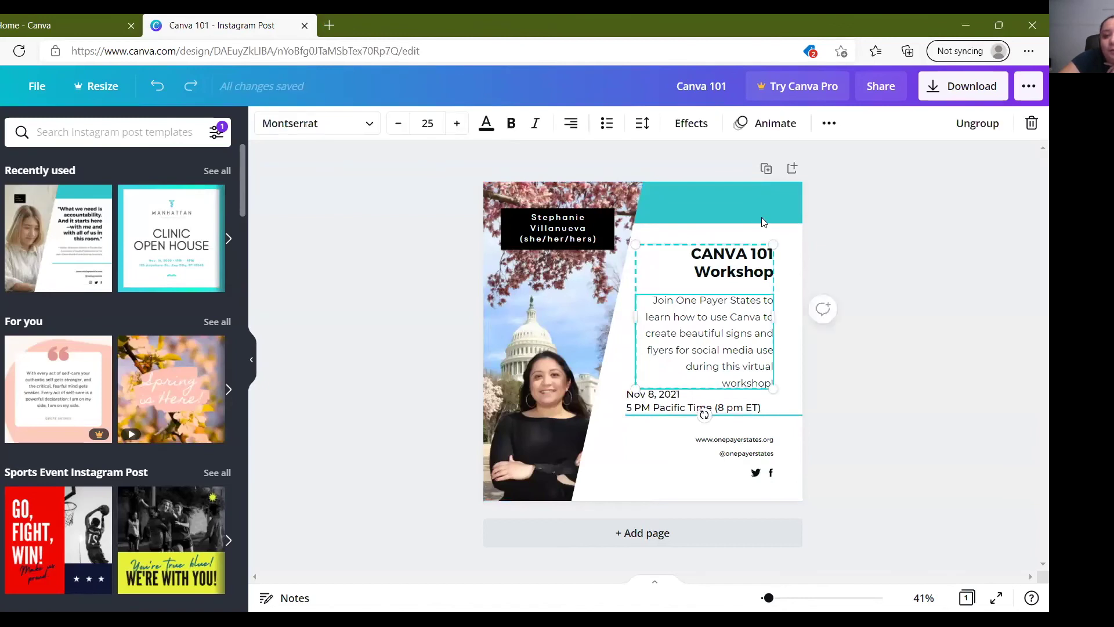
left_click(692, 263)
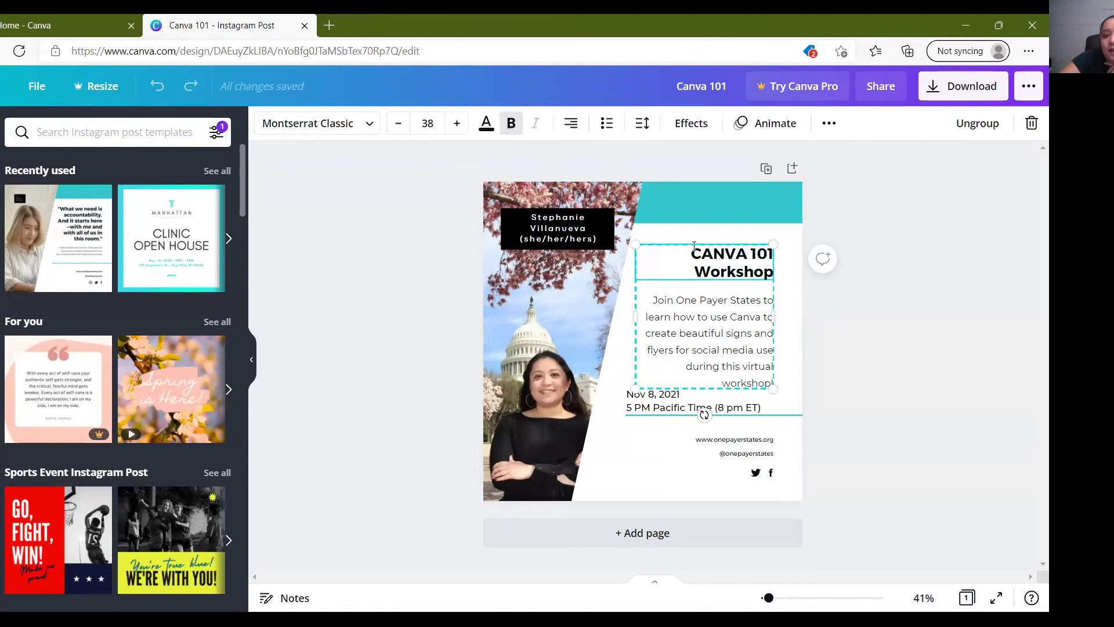
left_click_drag(682, 243, 767, 265)
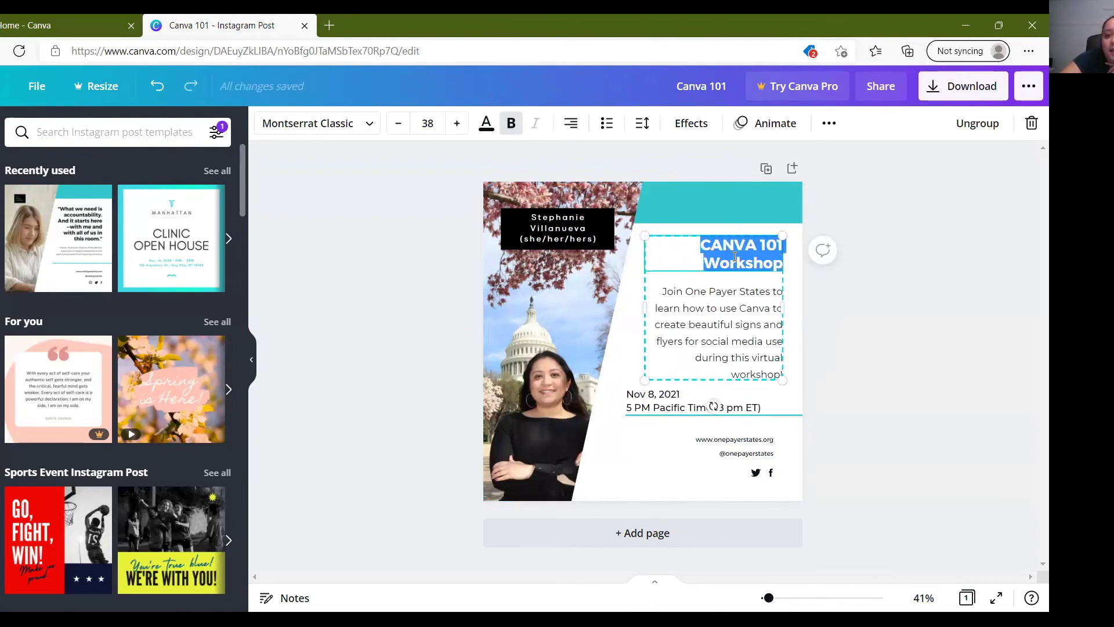
left_click(696, 239)
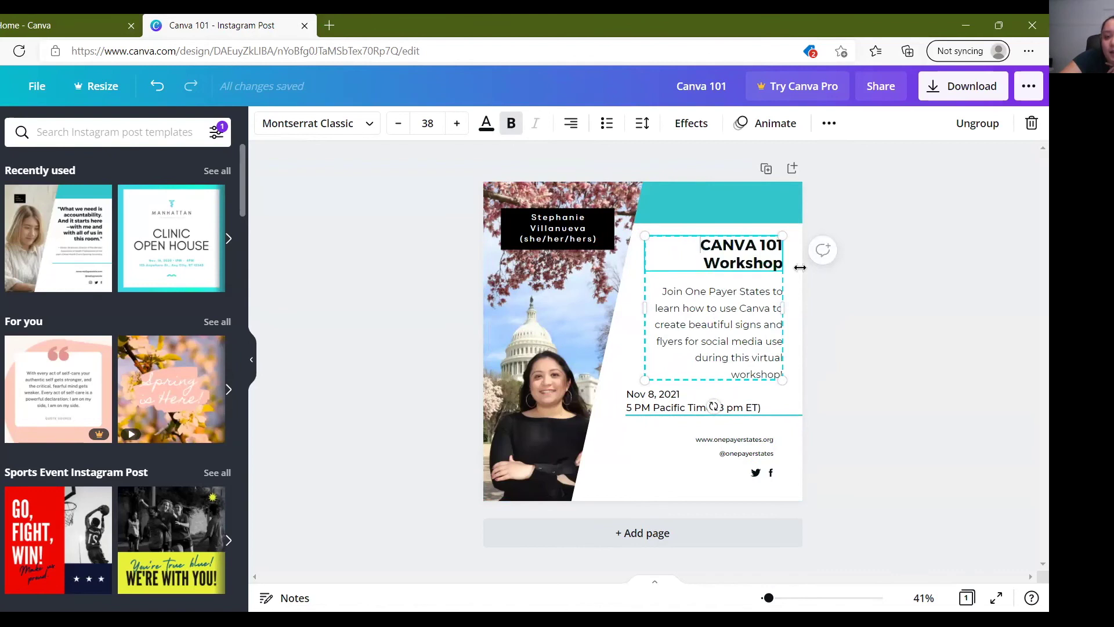
left_click_drag(701, 242, 776, 262)
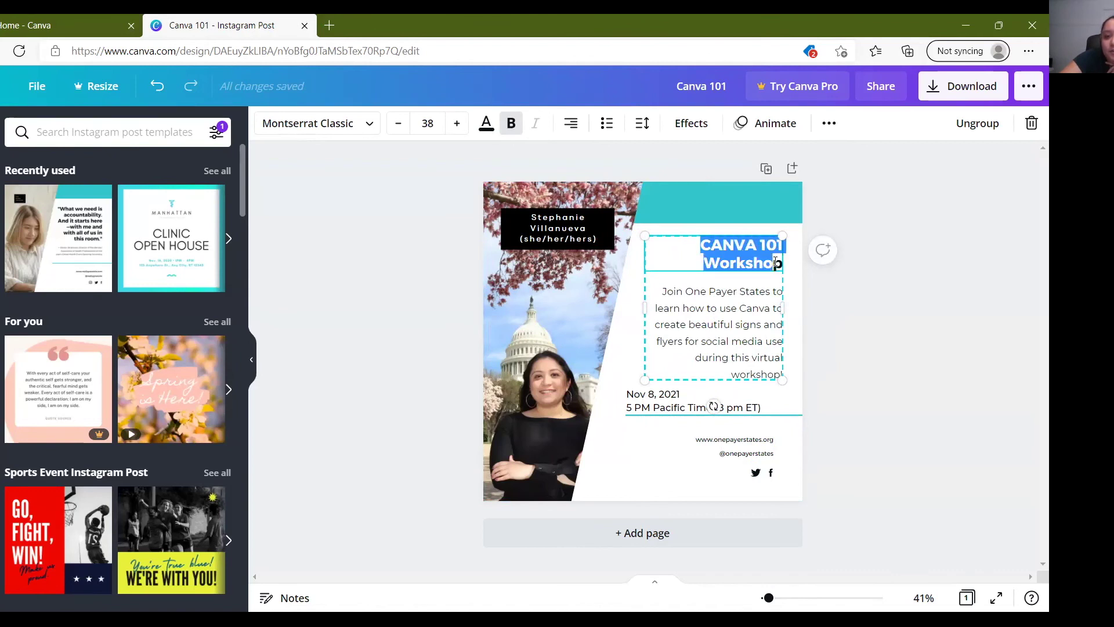
left_click(763, 244)
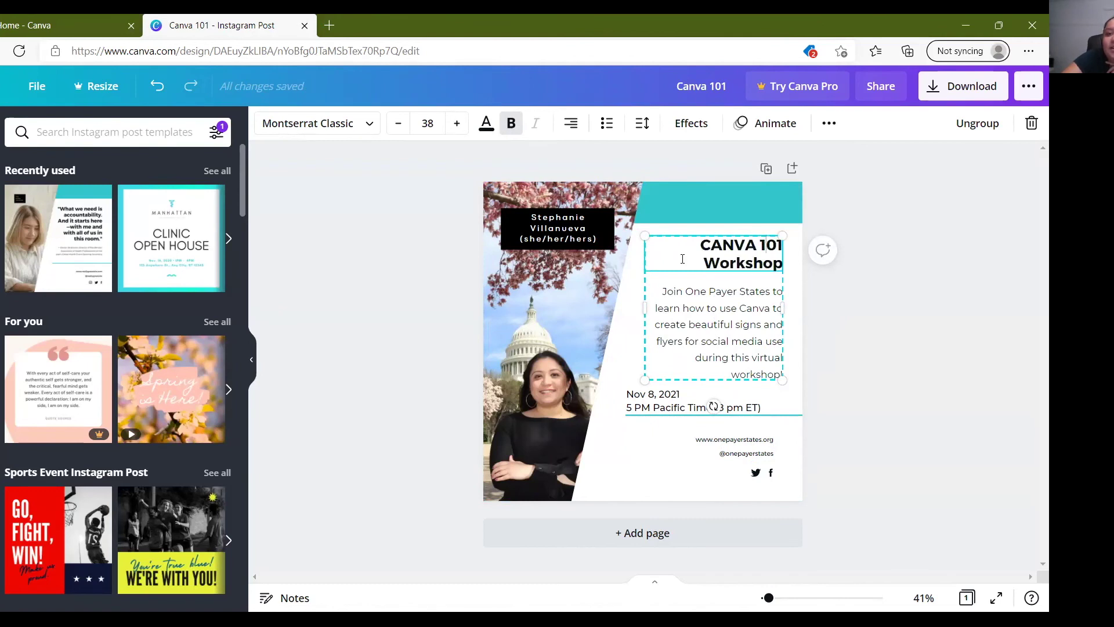
left_click(721, 231)
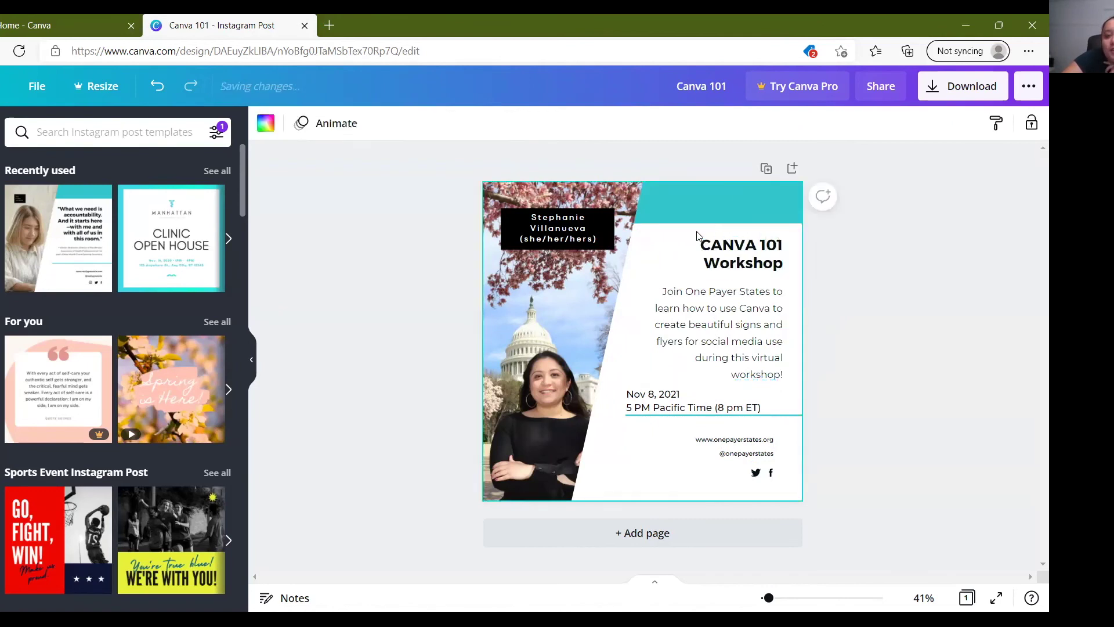
Step: Ungroup the CANVA 101 Workshop title and description, and move the title and the description slightly as separate elements
left_click(698, 269)
left_click_drag(661, 234, 795, 391)
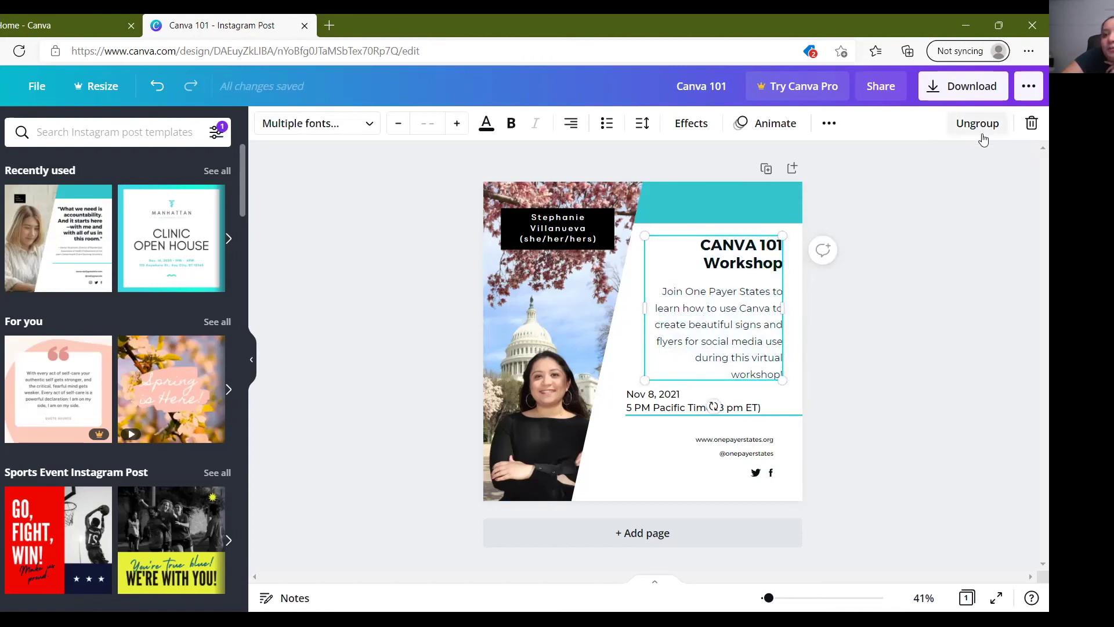
left_click(977, 124)
left_click(798, 365)
left_click_drag(749, 255, 740, 251)
left_click(727, 341)
mouse_move(726, 341)
left_mouse_down()
mouse_move(638, 373)
mouse_move(724, 340)
left_mouse_up()
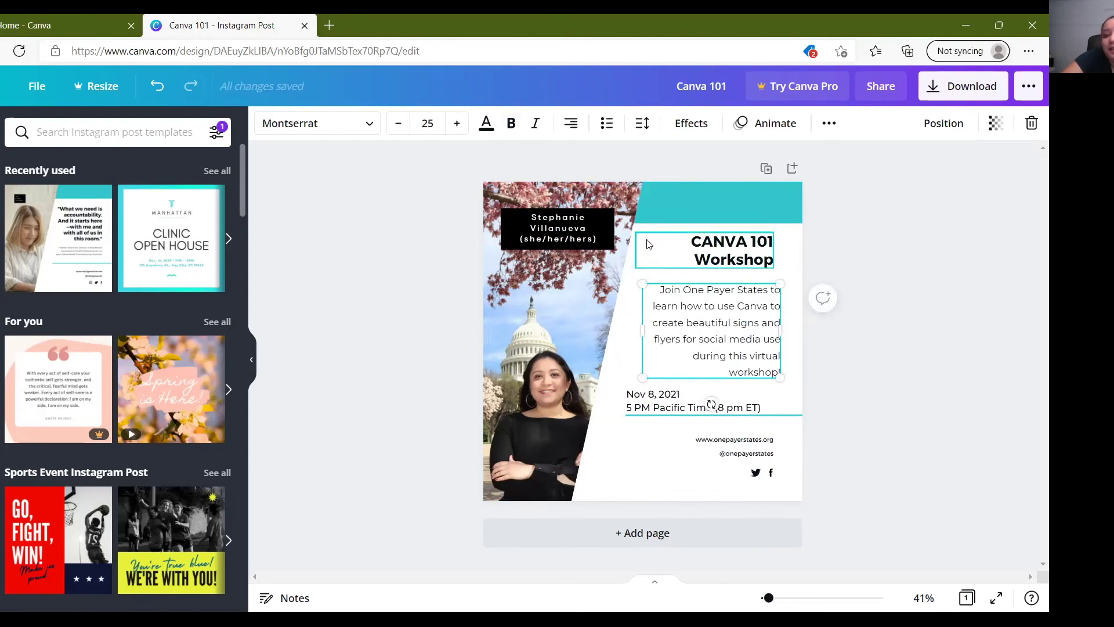
left_click(725, 258)
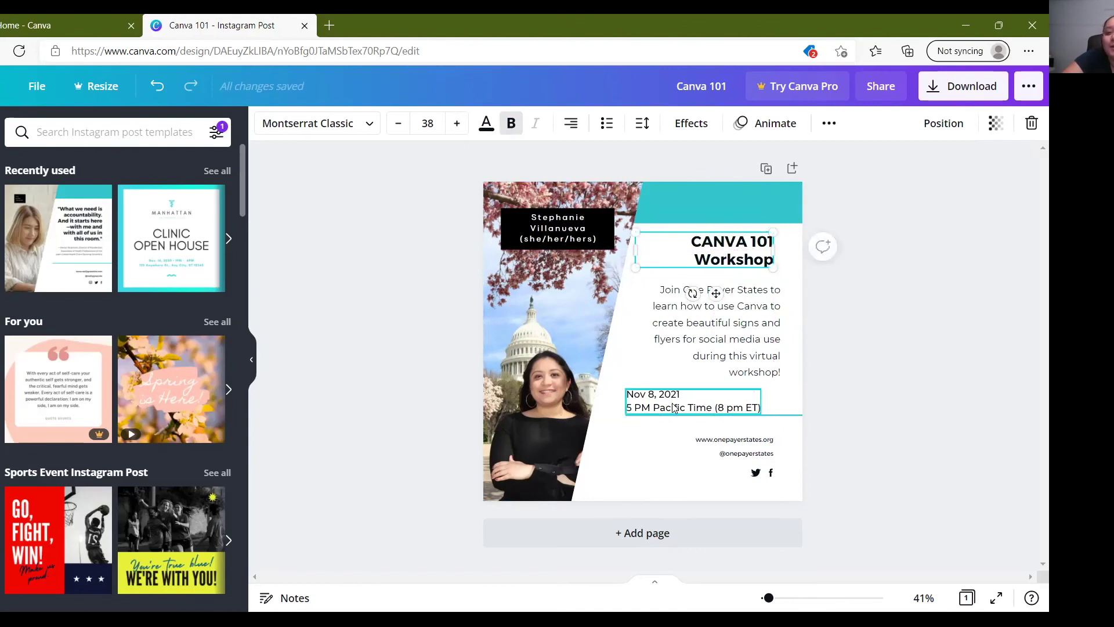
Step: Move the slanted Capitol portrait photo to the left and shift the turquoise bar slightly left and down
left_click_drag(594, 301, 536, 296)
mouse_move(668, 207)
left_mouse_down()
mouse_move(736, 228)
mouse_move(684, 212)
left_mouse_up()
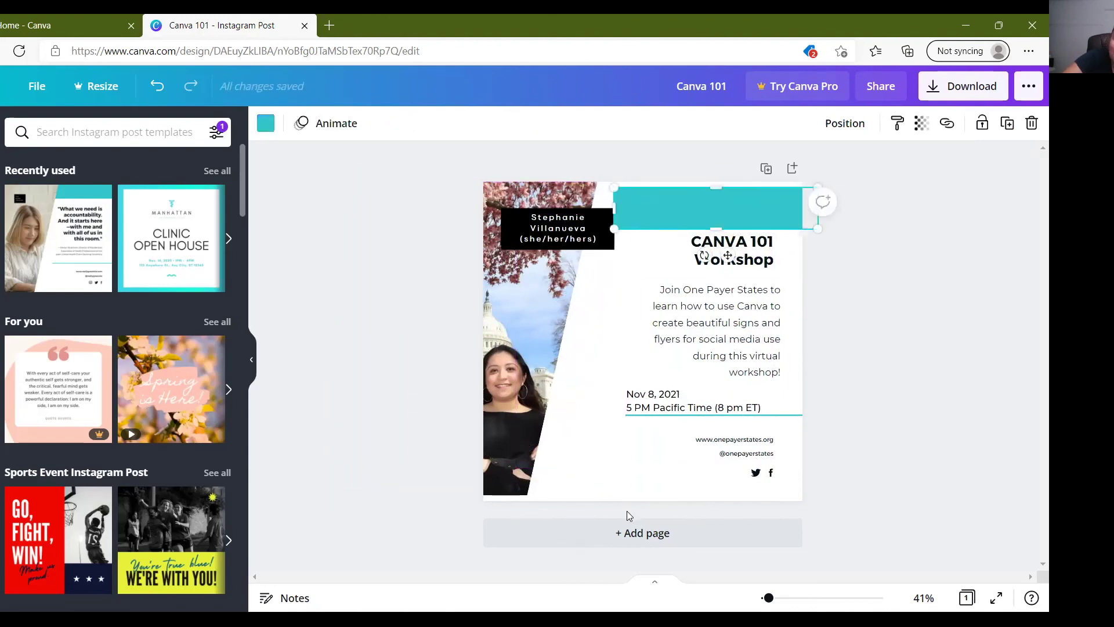
left_click(680, 486)
left_click_drag(749, 454, 747, 452)
left_click_drag(645, 436, 693, 452)
left_click(977, 123)
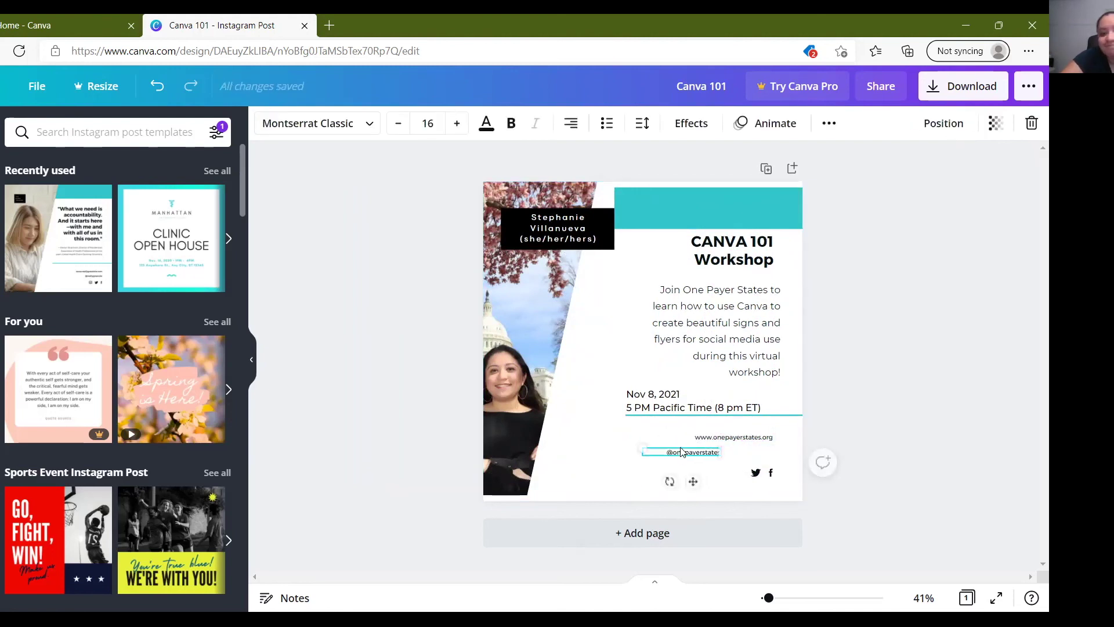